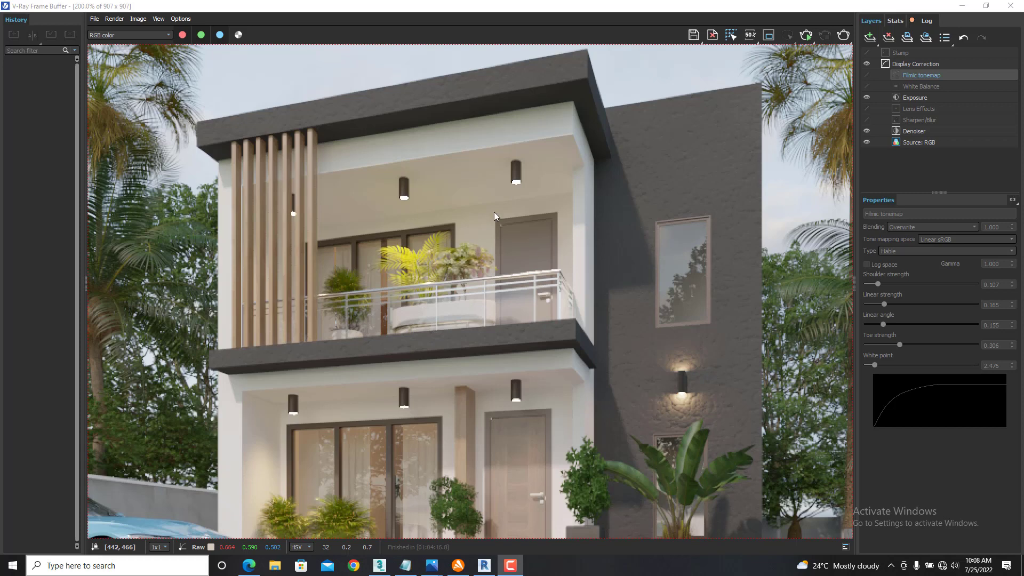
# - Examine the finished render up close, including the facade, balcony, wall light, plants, car and paving
pyautogui.scroll(-2, 428, 289)
pyautogui.scroll(1, 460, 312)
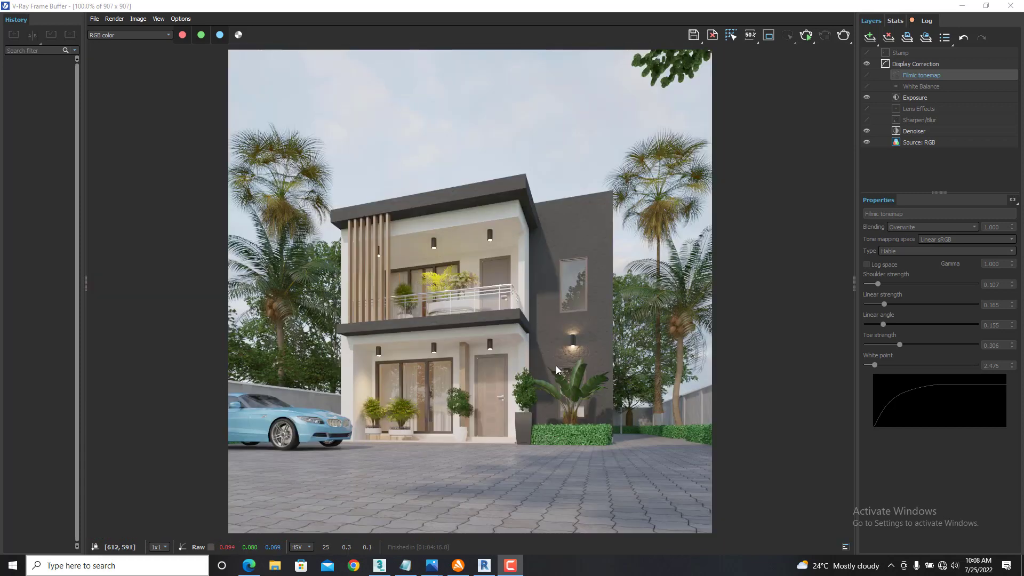
pyautogui.scroll(1, 474, 367)
pyautogui.scroll(-1, 462, 332)
pyautogui.scroll(1, 461, 332)
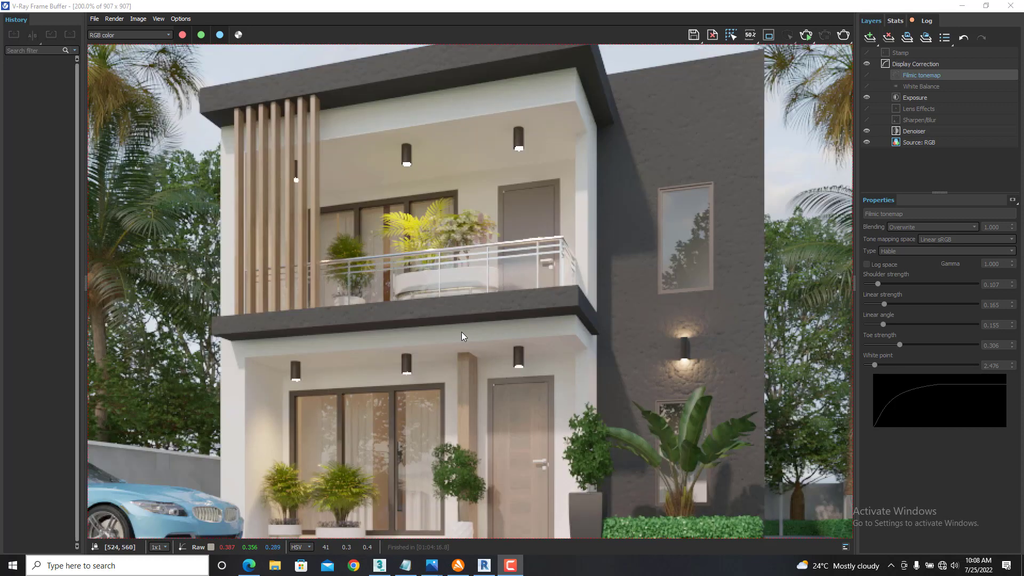
pyautogui.scroll(-1, 462, 332)
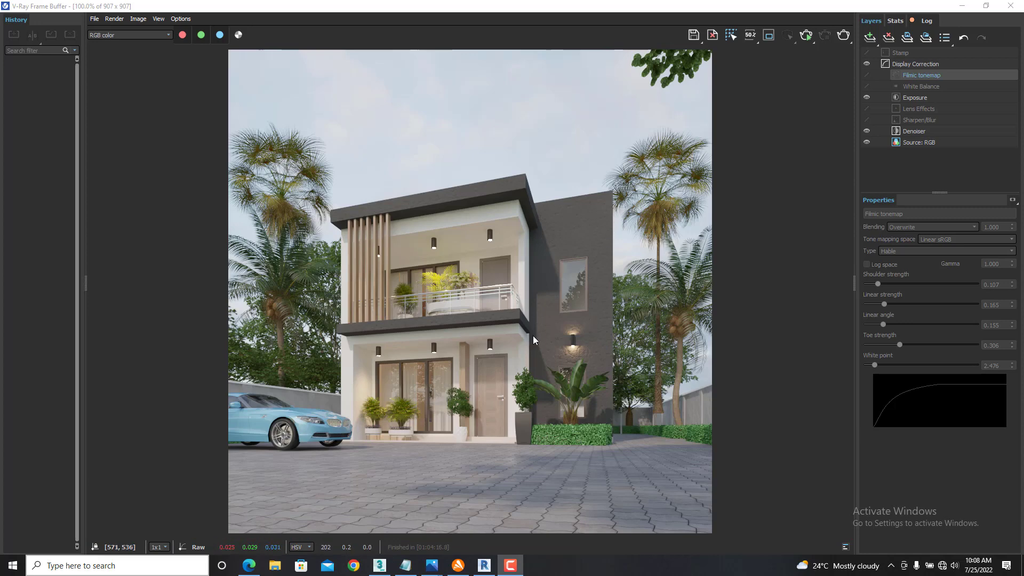
pyautogui.scroll(1, 399, 311)
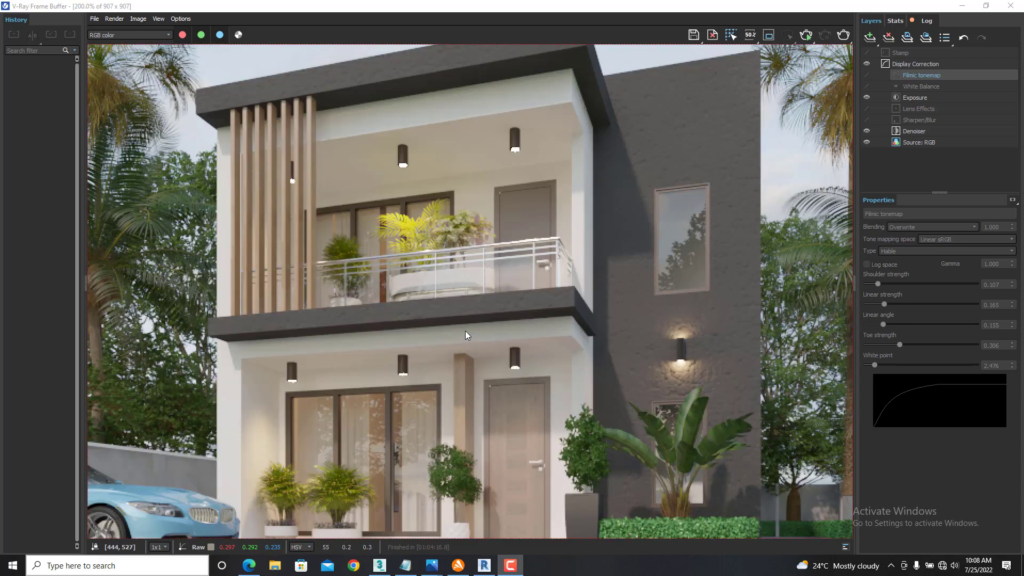
pyautogui.scroll(-1, 345, 336)
pyautogui.scroll(1, 308, 388)
pyautogui.scroll(-3, 299, 369)
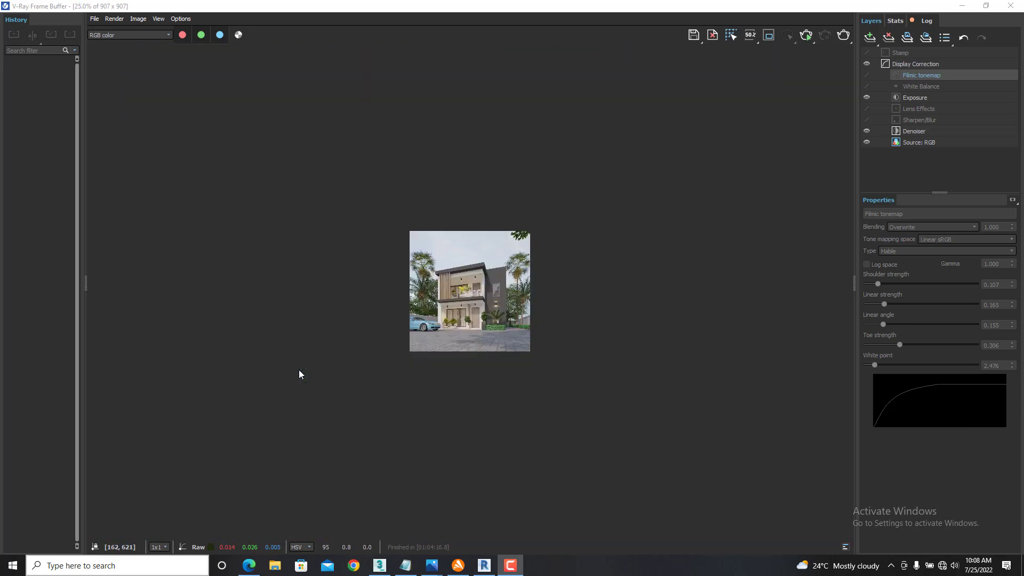
pyautogui.scroll(1, 299, 370)
pyautogui.scroll(2, 559, 338)
pyautogui.scroll(-1, 593, 360)
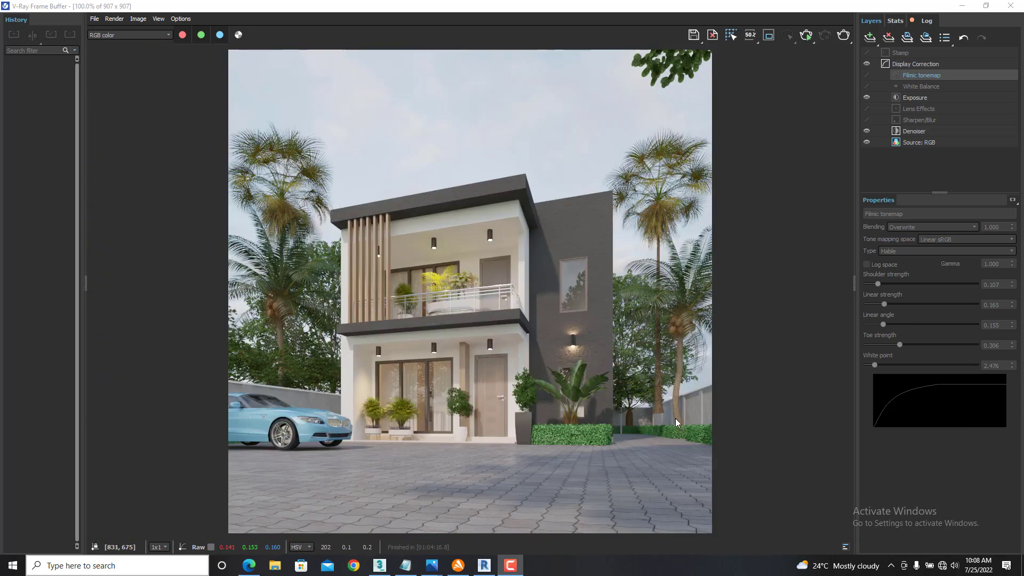
pyautogui.scroll(1, 693, 415)
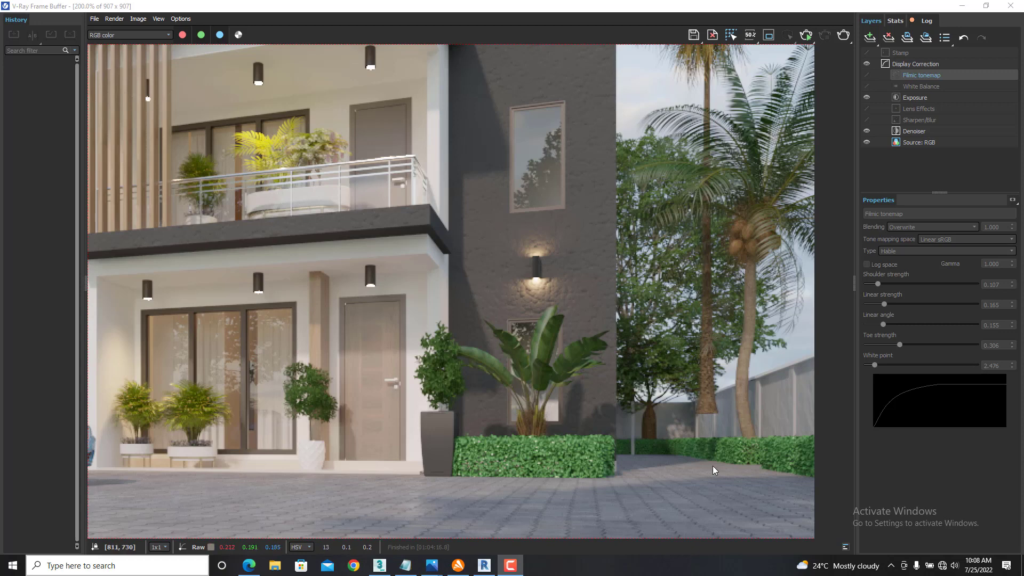
pyautogui.scroll(-1, 712, 469)
pyautogui.scroll(1, 392, 447)
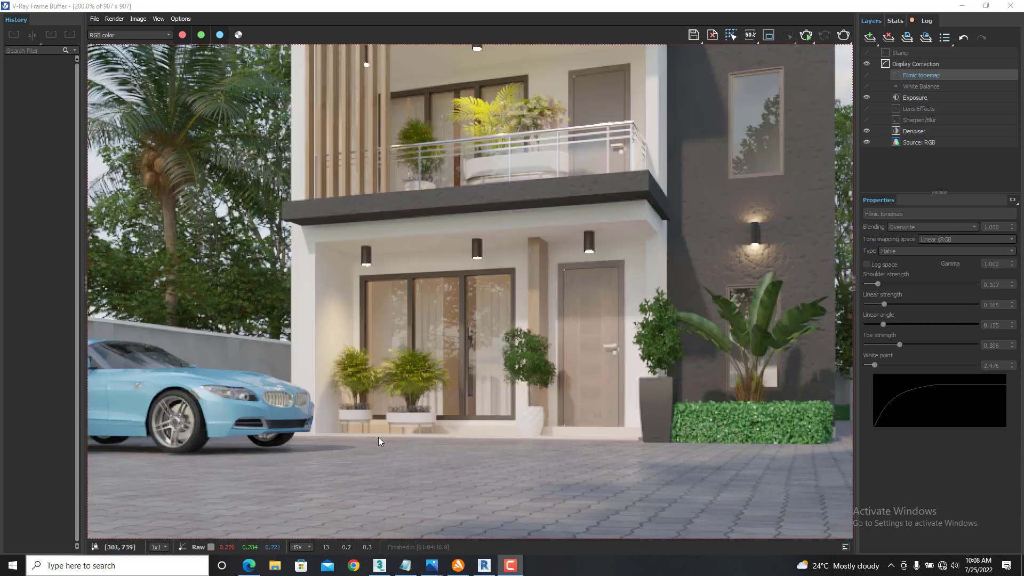
pyautogui.scroll(-1, 377, 402)
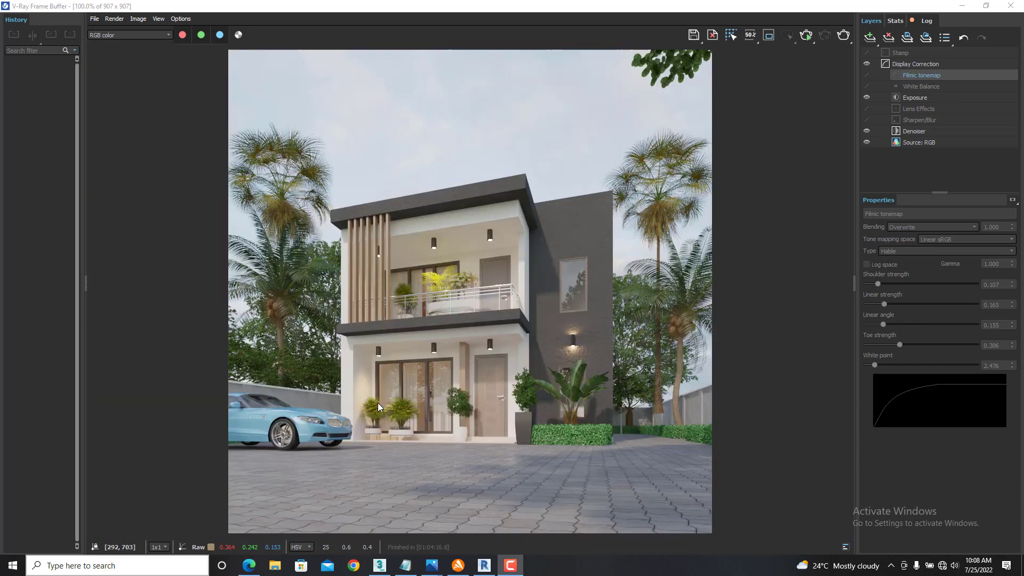
pyautogui.scroll(1, 606, 230)
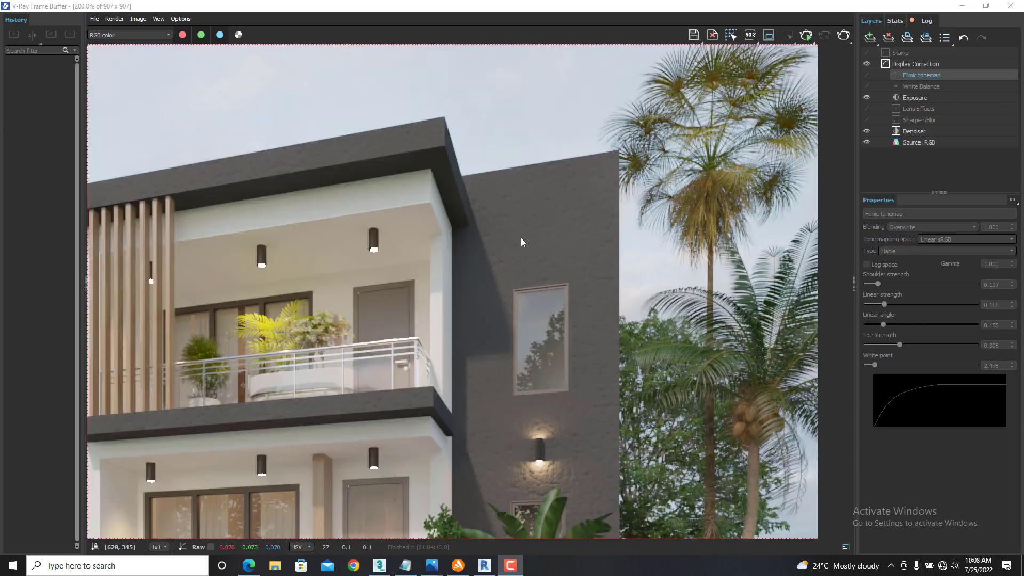
# - Put away the render and material editor windows, and shift the tall palm beside the dark wall to about Y 6103 mm
pyautogui.click(961, 6)
pyautogui.click(1008, 107)
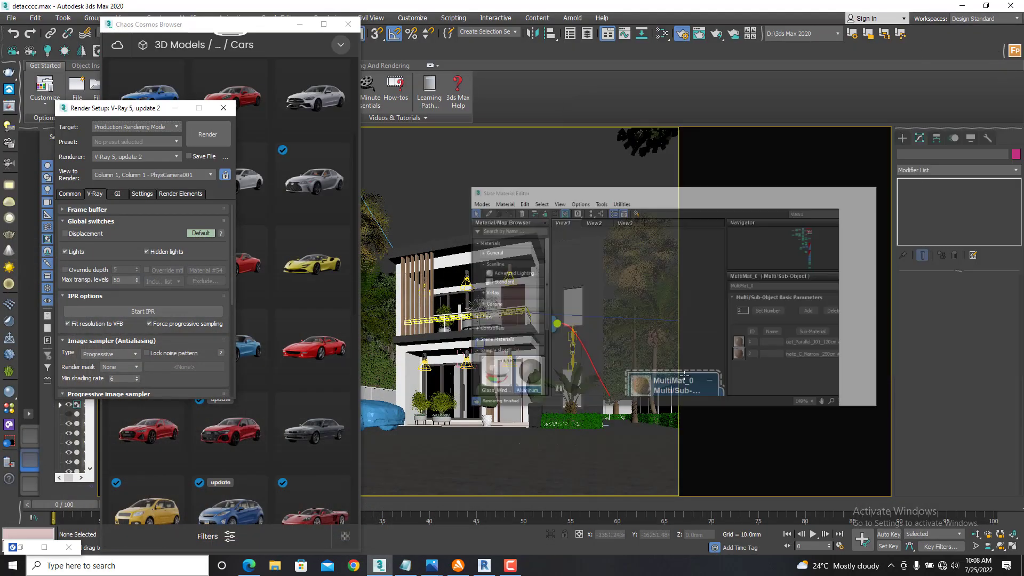
pyautogui.click(635, 259)
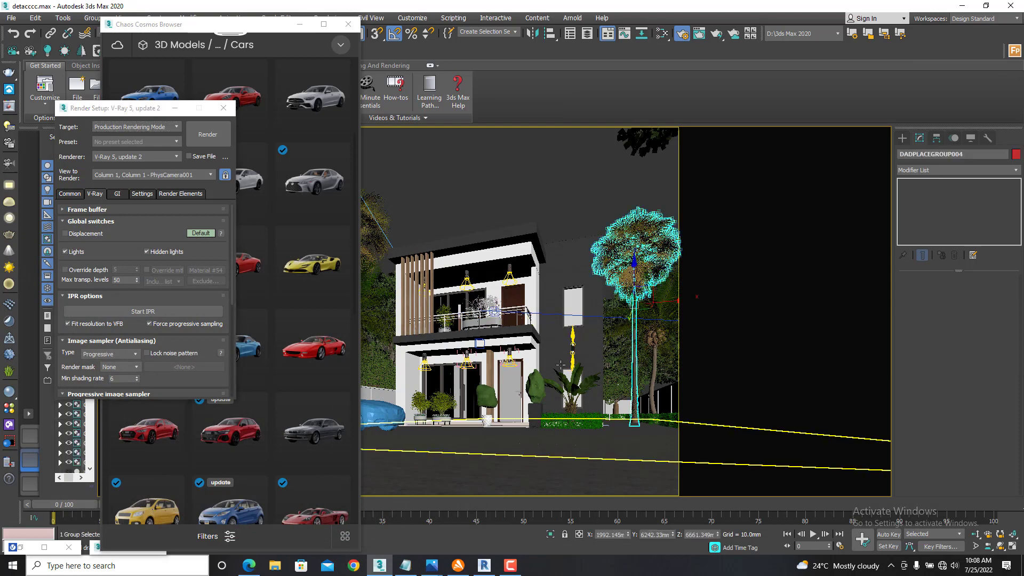
pyautogui.press('p')
pyautogui.scroll(10, 642, 414)
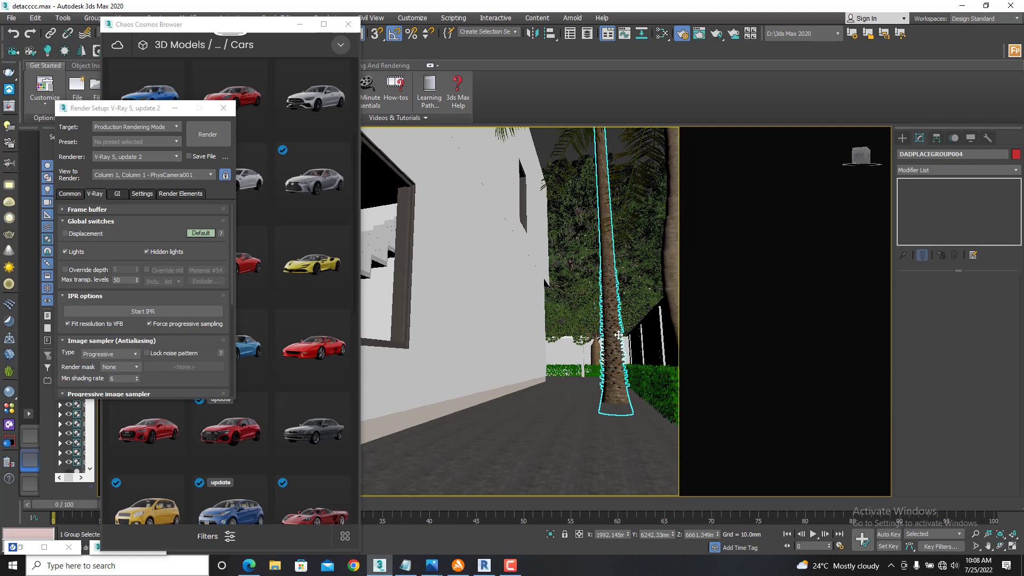
pyautogui.moveTo(619, 335); pyautogui.dragTo(619, 337)
pyautogui.scroll(-3, 575, 411)
pyautogui.scroll(-3, 574, 411)
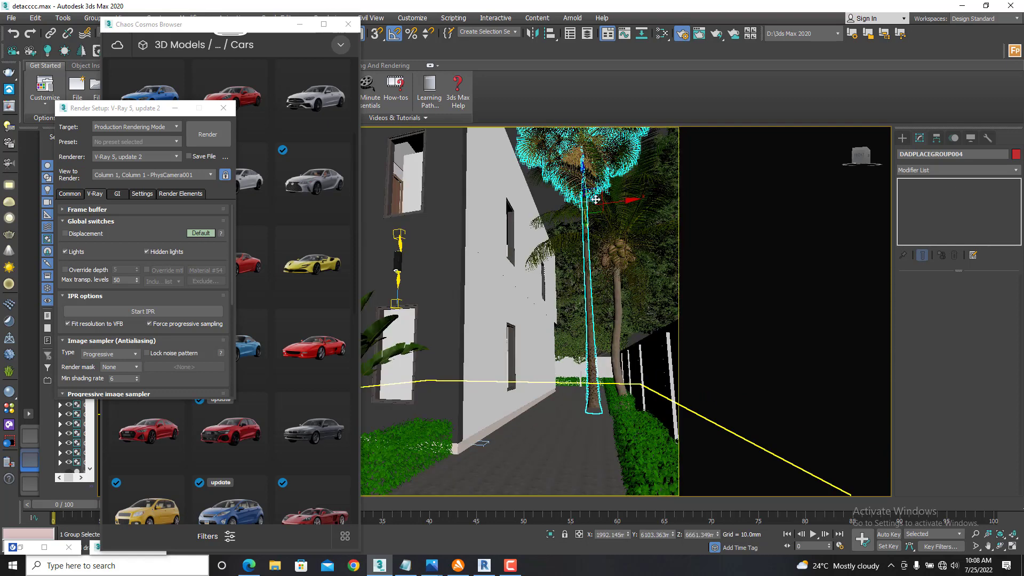
pyautogui.scroll(3, 583, 199)
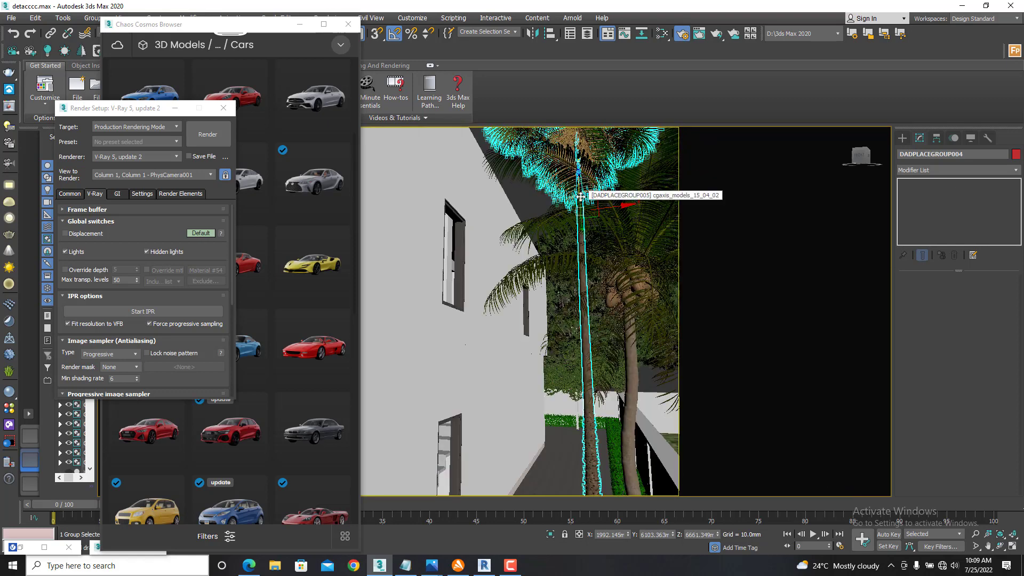
# - Isolate the tall palm together with the ground slab
pyautogui.click(581, 196)
pyautogui.scroll(-3, 581, 196)
pyautogui.click(597, 394)
pyautogui.keyDown('ctrl'); pyautogui.click(566, 450); pyautogui.keyUp('ctrl')
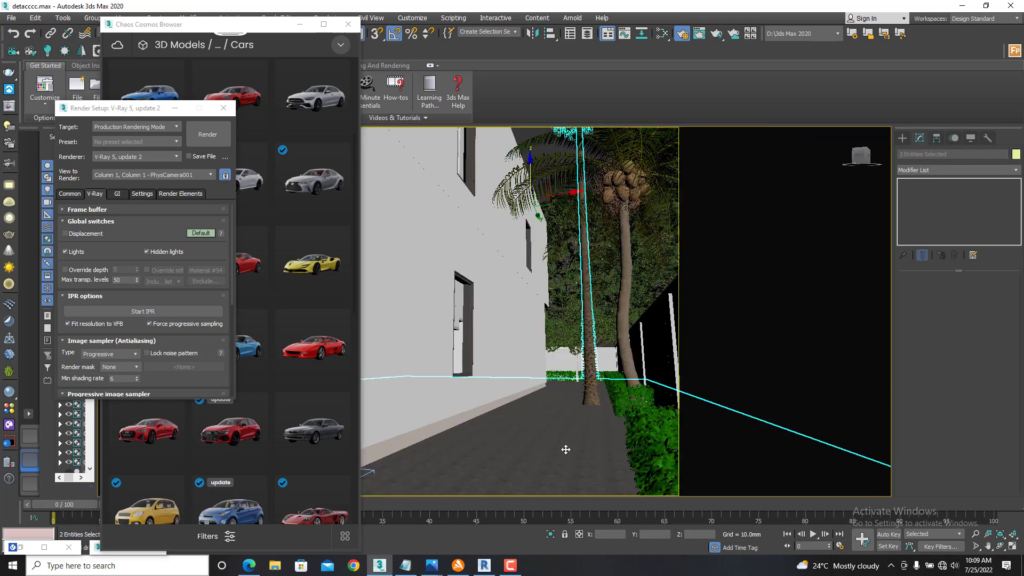
pyautogui.rightClick(571, 429)
pyautogui.click(601, 330)
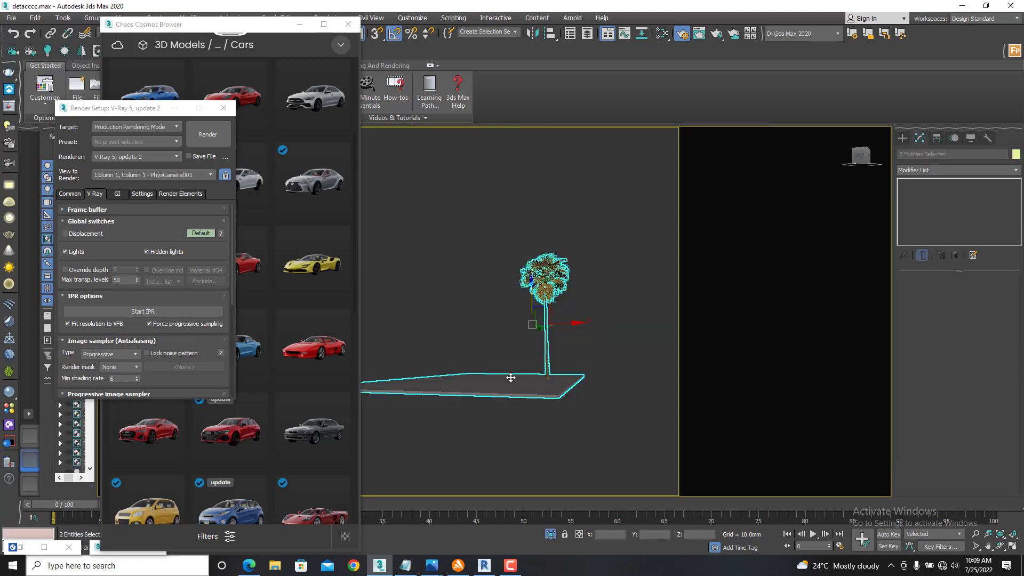
# - Raise the tall palm in the front view to about Z 6783 mm, bringing its trunk base up to the ground slab
pyautogui.press('f')
pyautogui.press('z')
pyautogui.scroll(3, 620, 382)
pyautogui.click(598, 410)
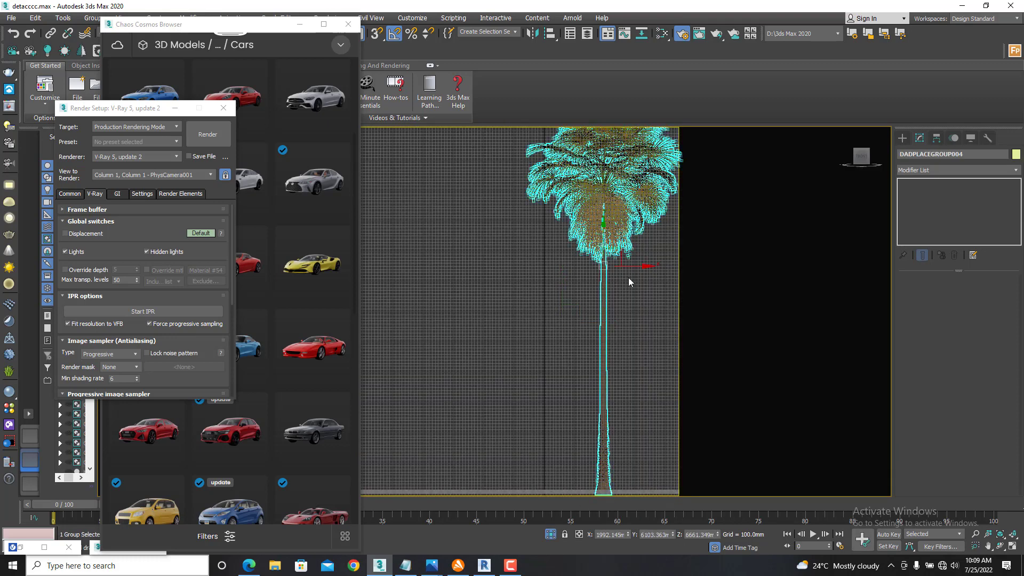
pyautogui.moveTo(629, 223); pyautogui.dragTo(628, 217)
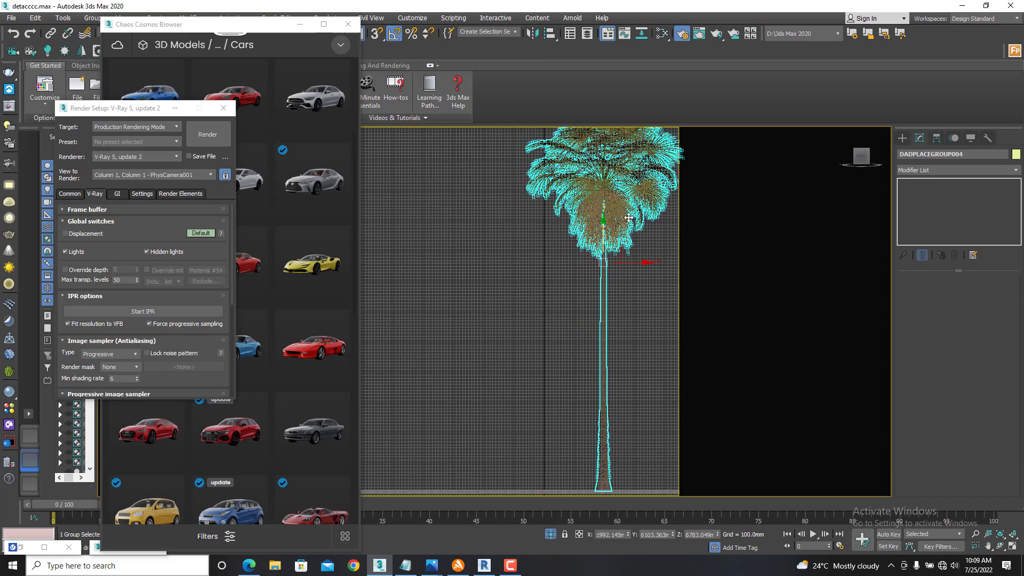
# - Return to the PhysCamera001 view, end the isolation and clear the selection
pyautogui.scroll(-2, 629, 217)
pyautogui.press('c')
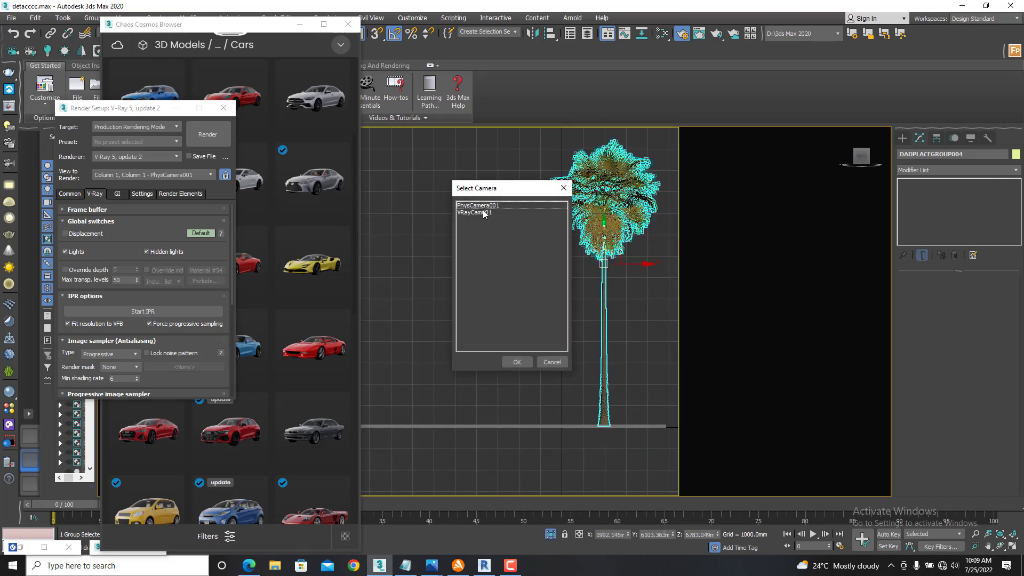
pyautogui.doubleClick(477, 206)
pyautogui.rightClick(492, 267)
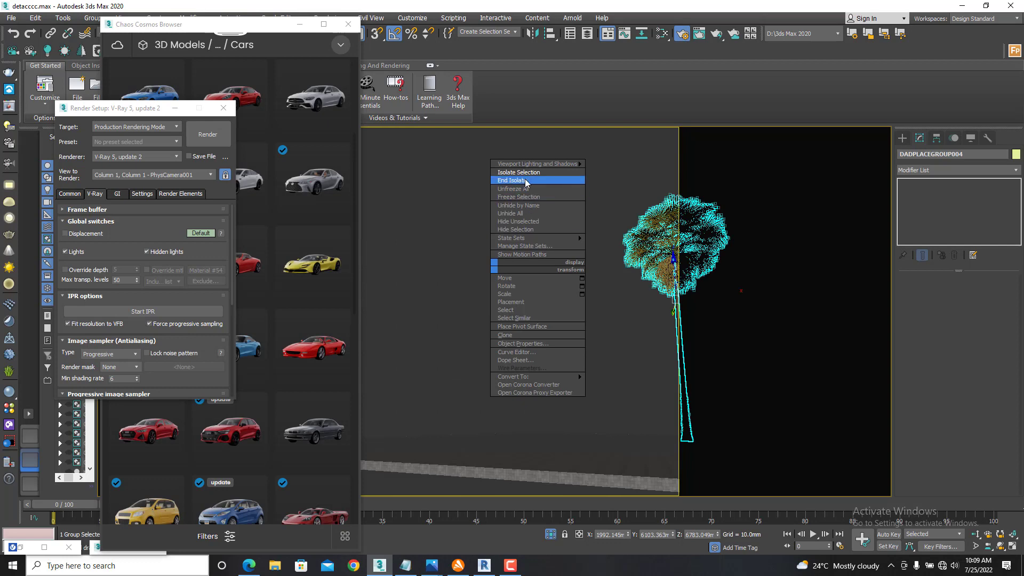
pyautogui.click(525, 181)
pyautogui.click(619, 200)
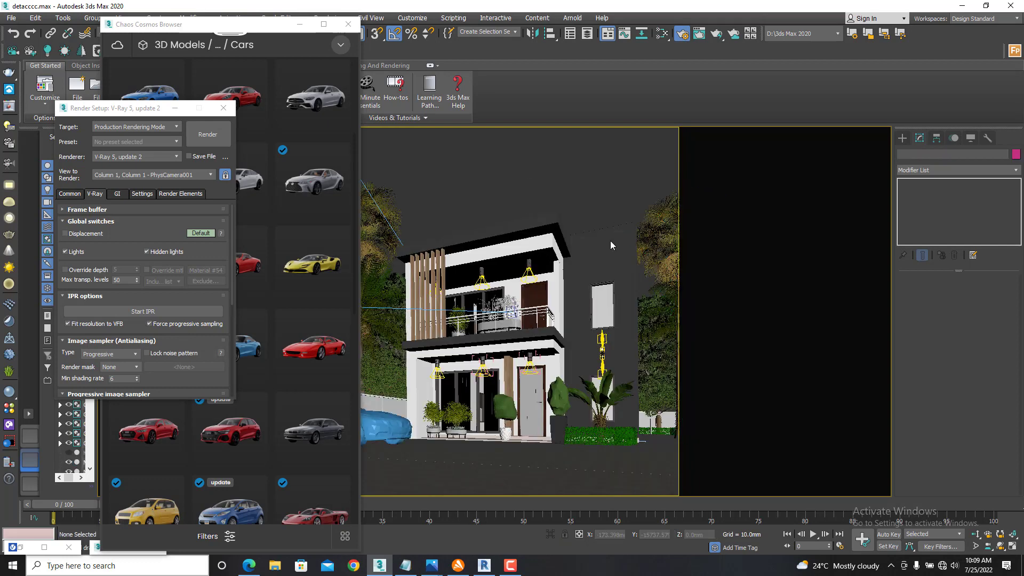
# - Close the Chaos Cosmos Browser and truck the camera slightly to reframe the house with its side wall showing
pyautogui.moveTo(336, 82)
pyautogui.click(348, 24)
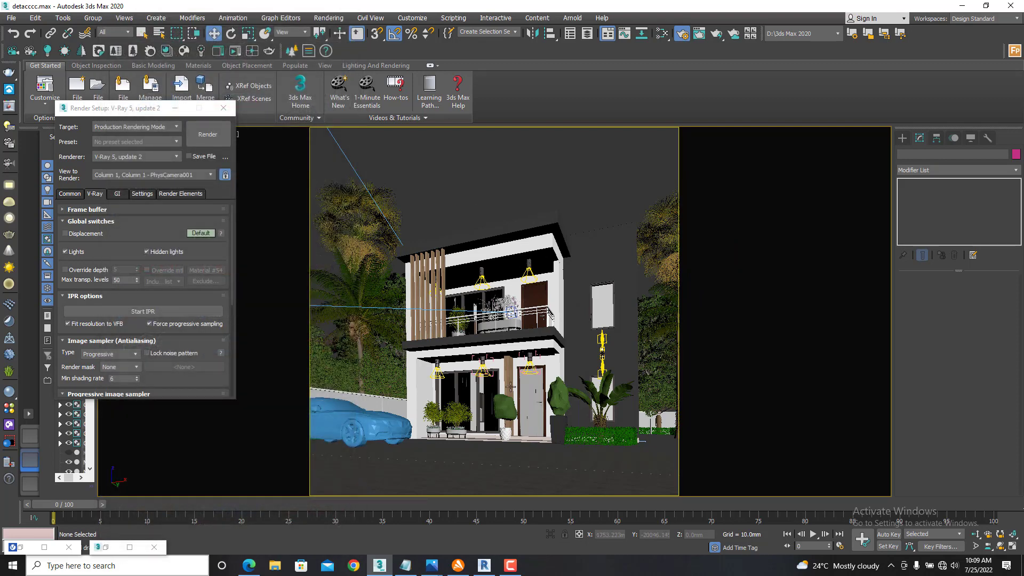
pyautogui.click(986, 546)
pyautogui.moveTo(632, 461); pyautogui.dragTo(614, 457)
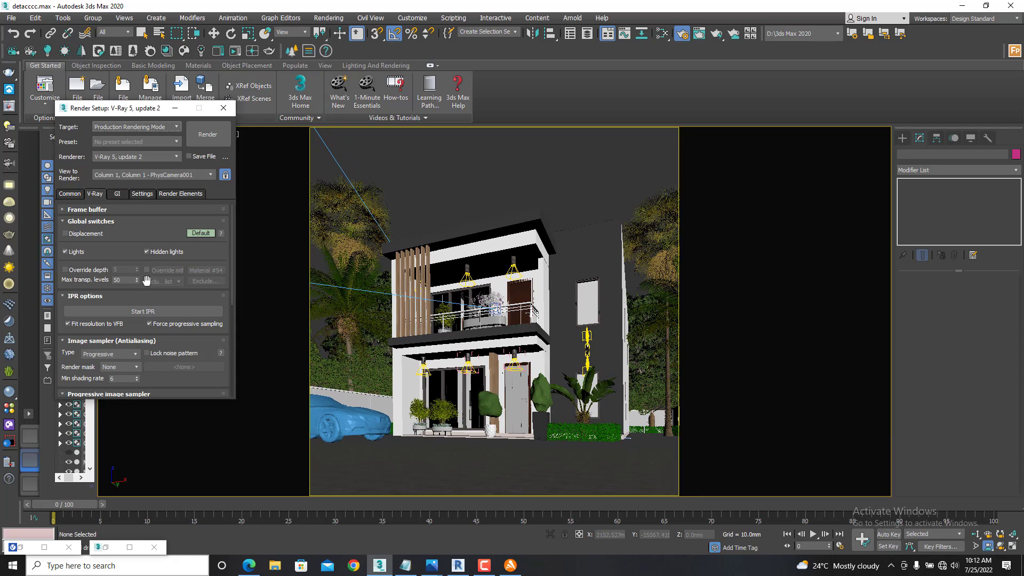
# - Review the render output size and set the V-Ray image sampler type to Bucket
pyautogui.click(70, 194)
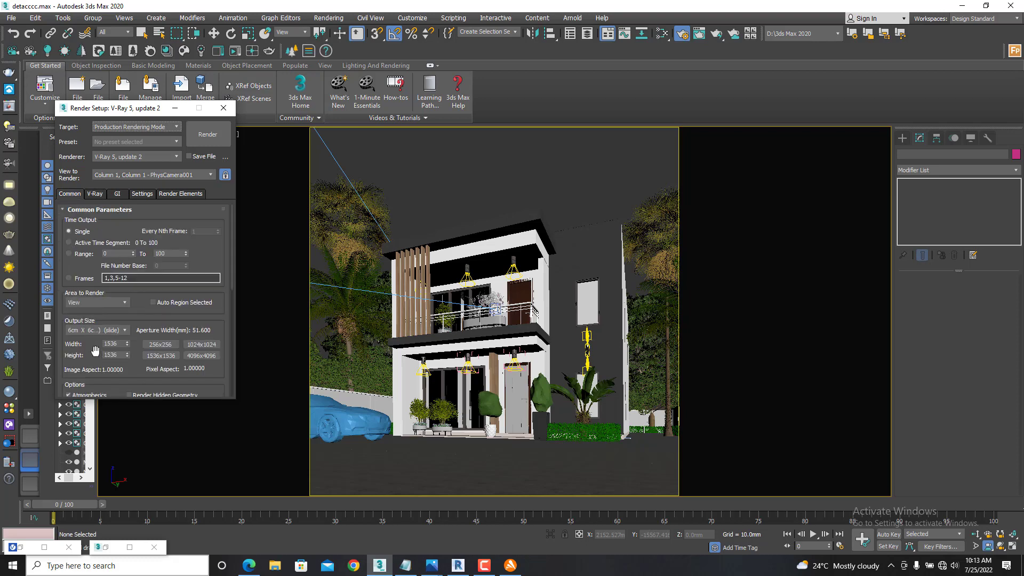
pyautogui.moveTo(95, 351)
pyautogui.mouseDown()
pyautogui.moveTo(93, 282)
pyautogui.moveTo(89, 335)
pyautogui.mouseUp()
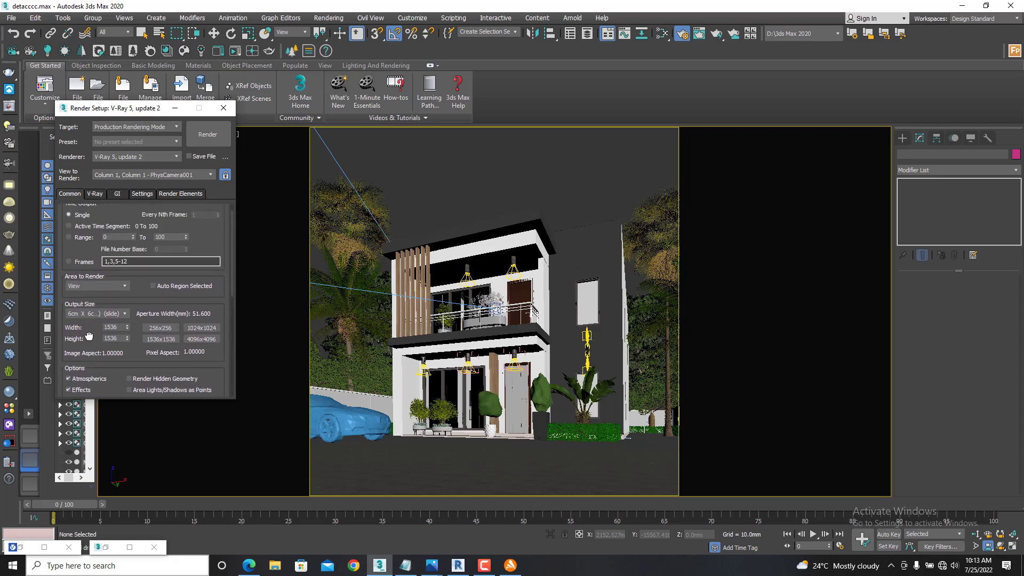
pyautogui.click(102, 194)
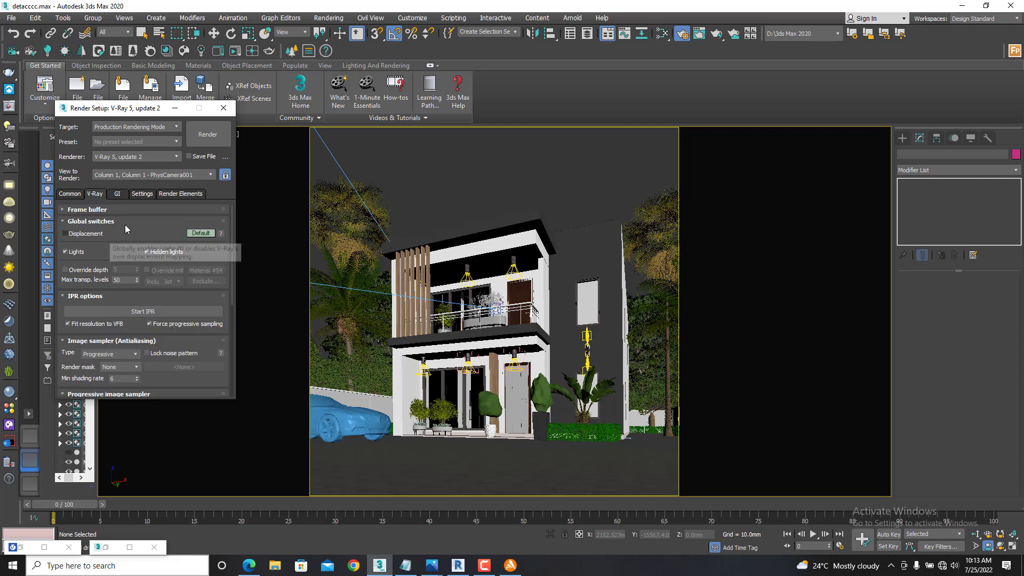
pyautogui.scroll(-3, 109, 298)
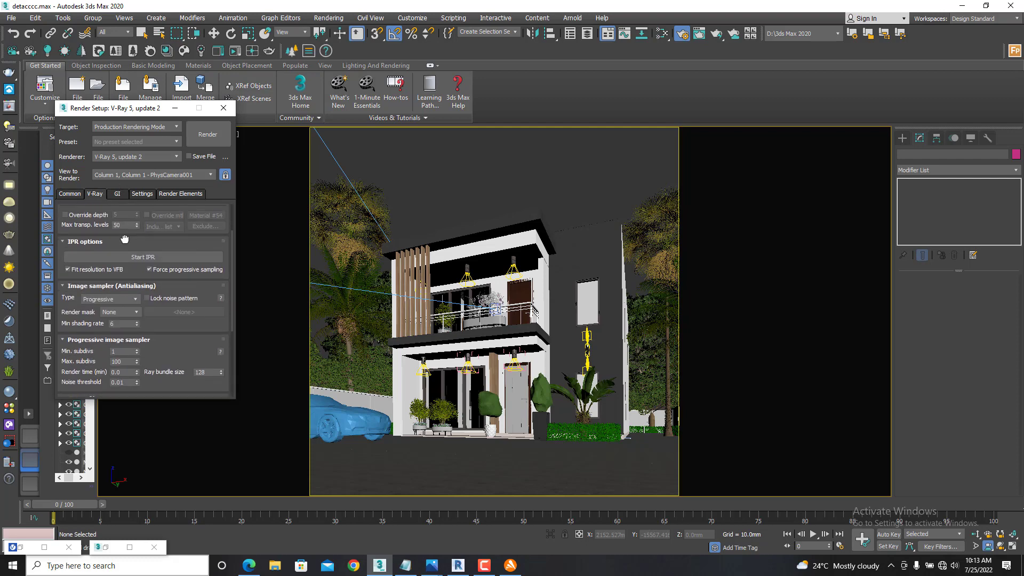
pyautogui.click(134, 292)
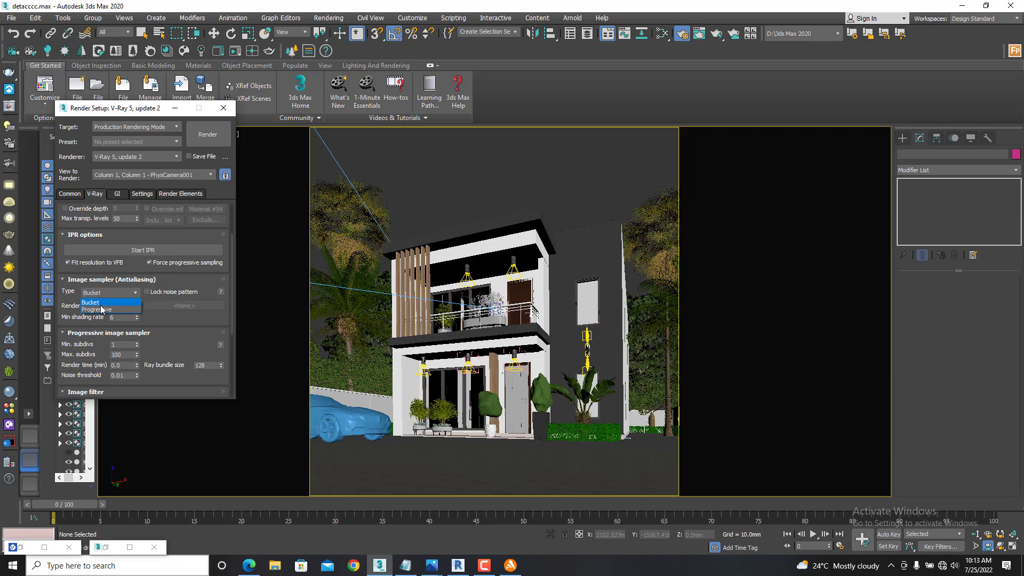
pyautogui.click(92, 302)
pyautogui.click(122, 365)
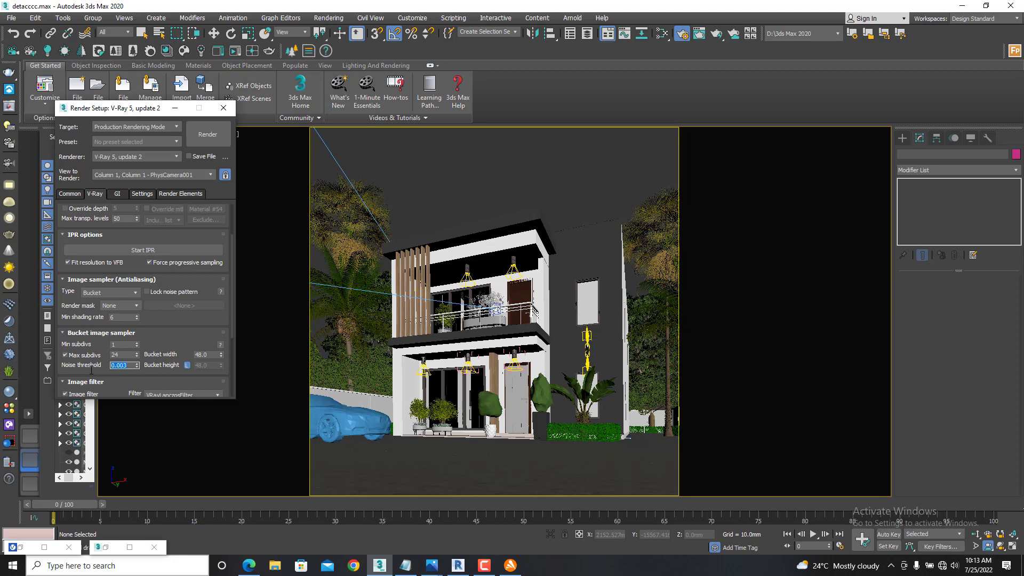
# - Set the color mapping type to Exponential and look through the image filter options
pyautogui.moveTo(160, 343); pyautogui.dragTo(165, 230)
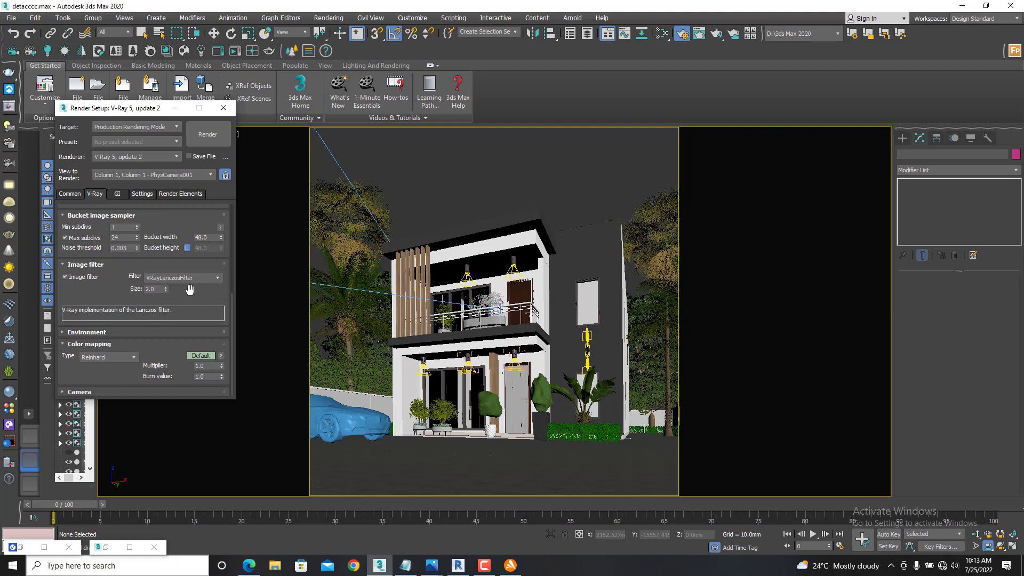
pyautogui.click(104, 358)
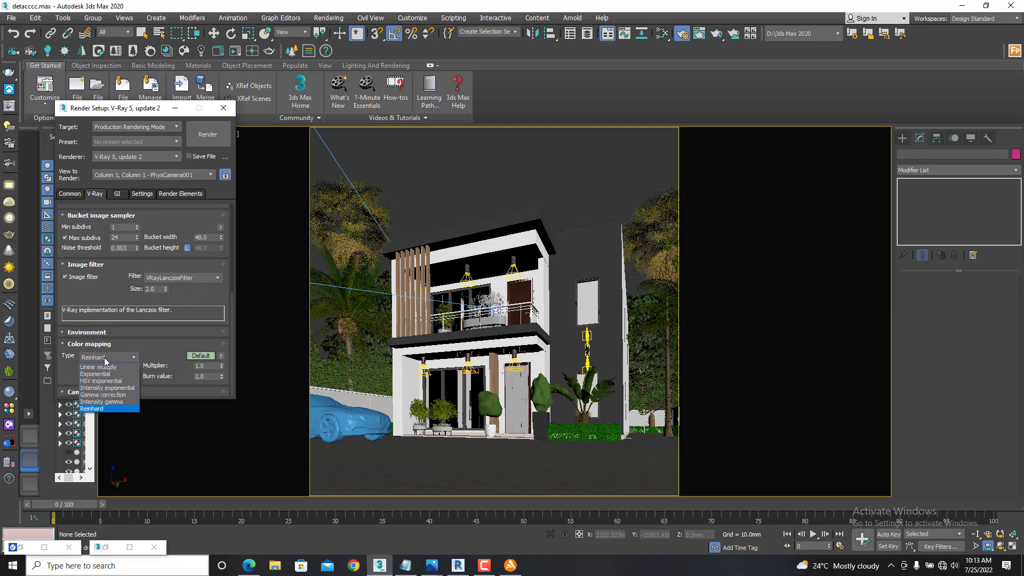
pyautogui.click(96, 374)
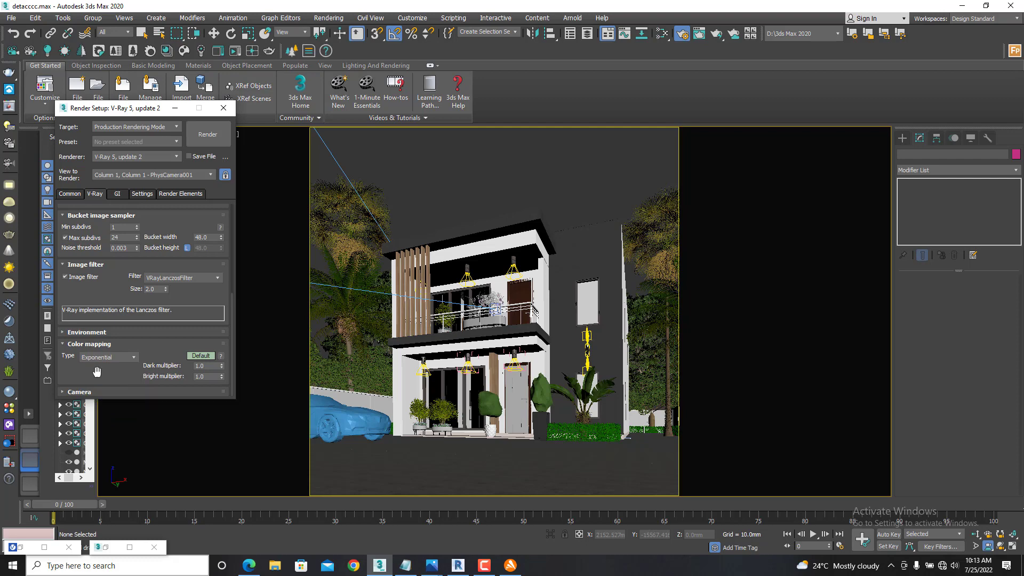
pyautogui.click(199, 277)
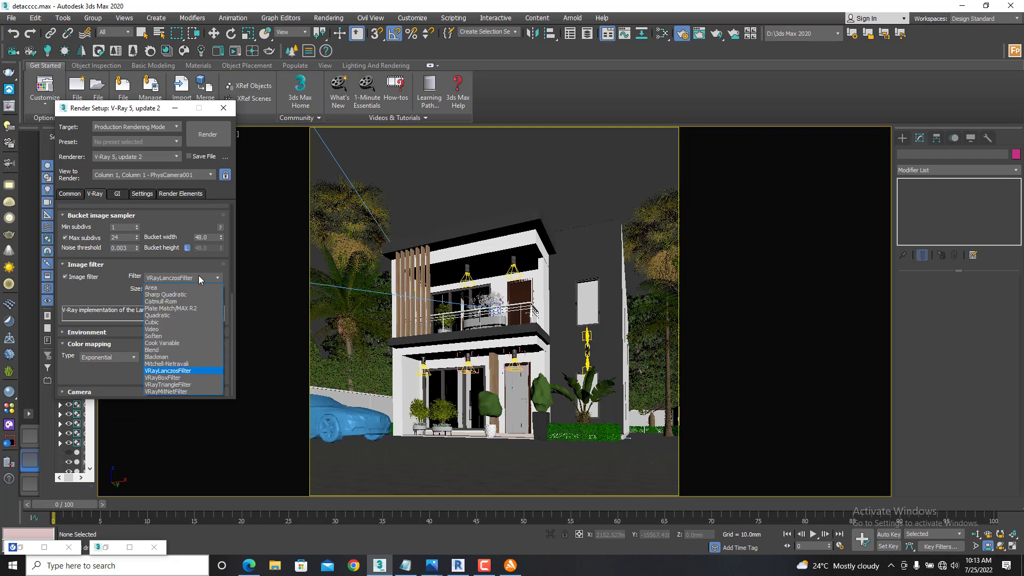
pyautogui.click(110, 302)
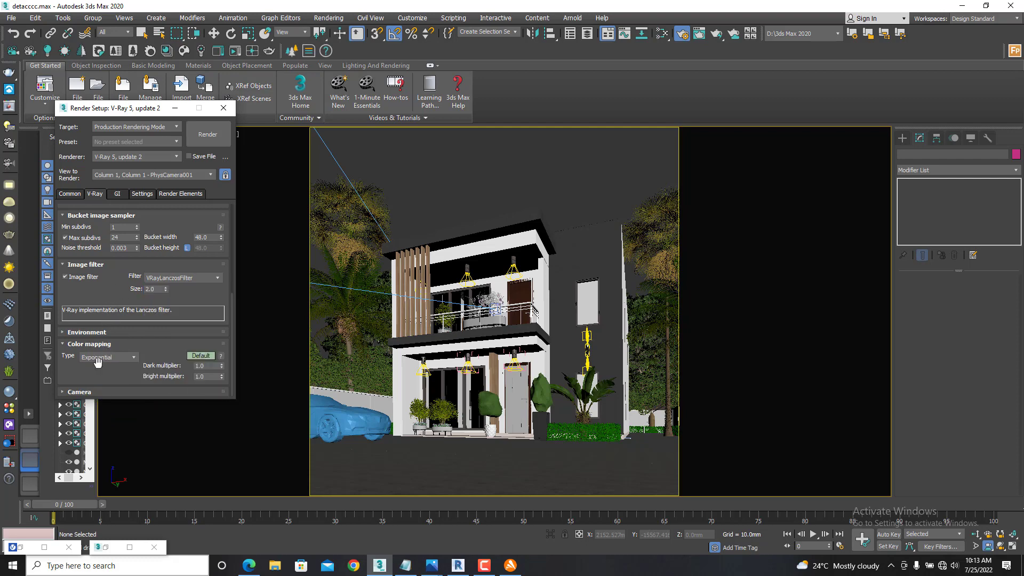
# - Review the bucket image sampler and image filter settings once more
pyautogui.scroll(3, 110, 287)
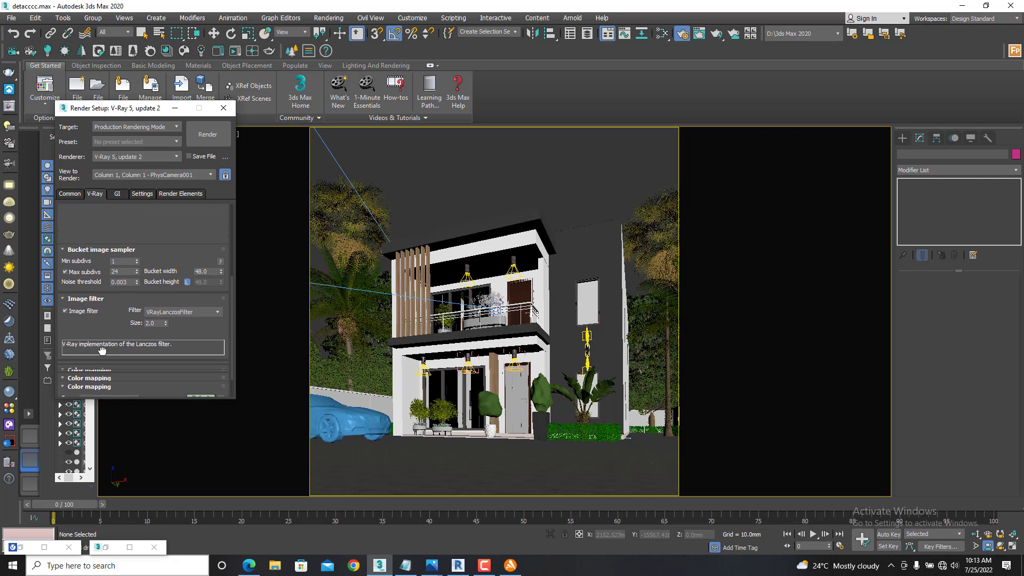
pyautogui.click(119, 194)
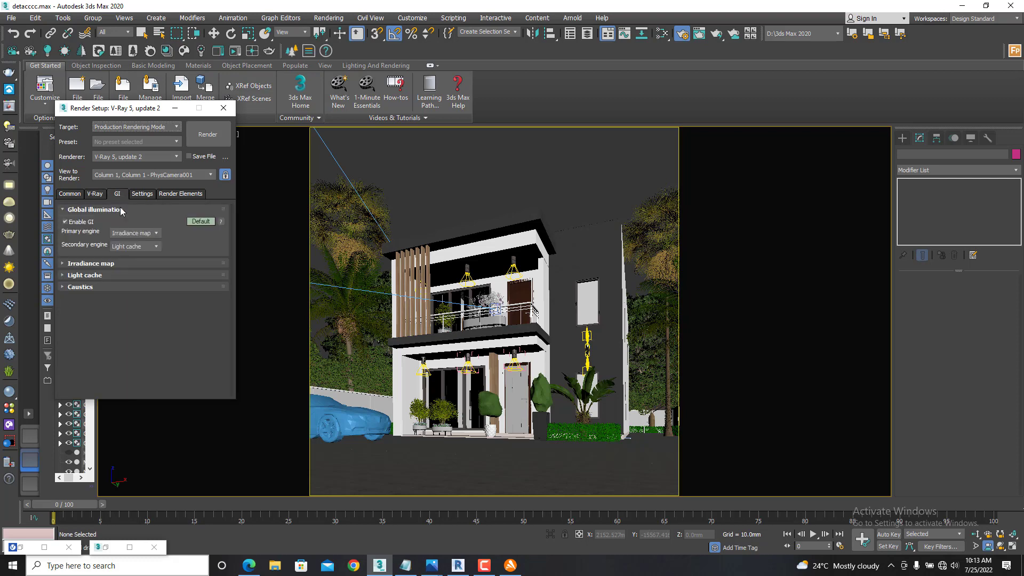
pyautogui.click(95, 194)
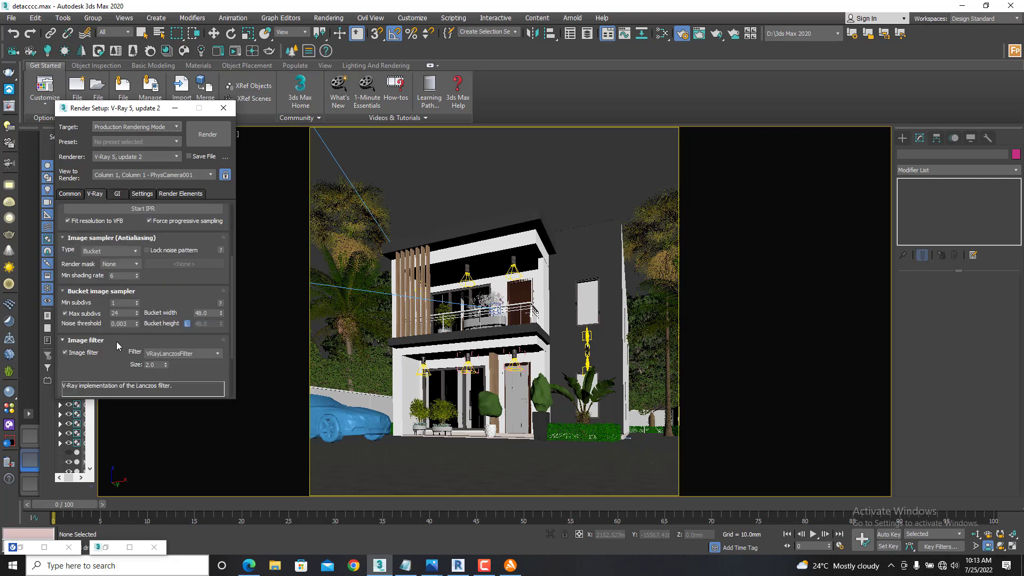
pyautogui.scroll(-3, 108, 347)
pyautogui.scroll(5, 110, 352)
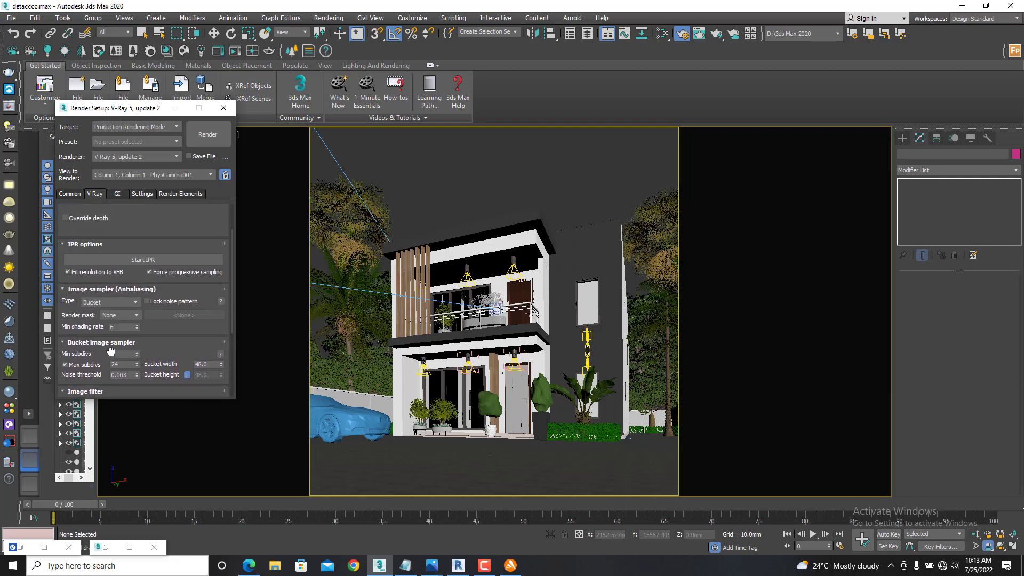
pyautogui.moveTo(110, 357); pyautogui.dragTo(110, 358)
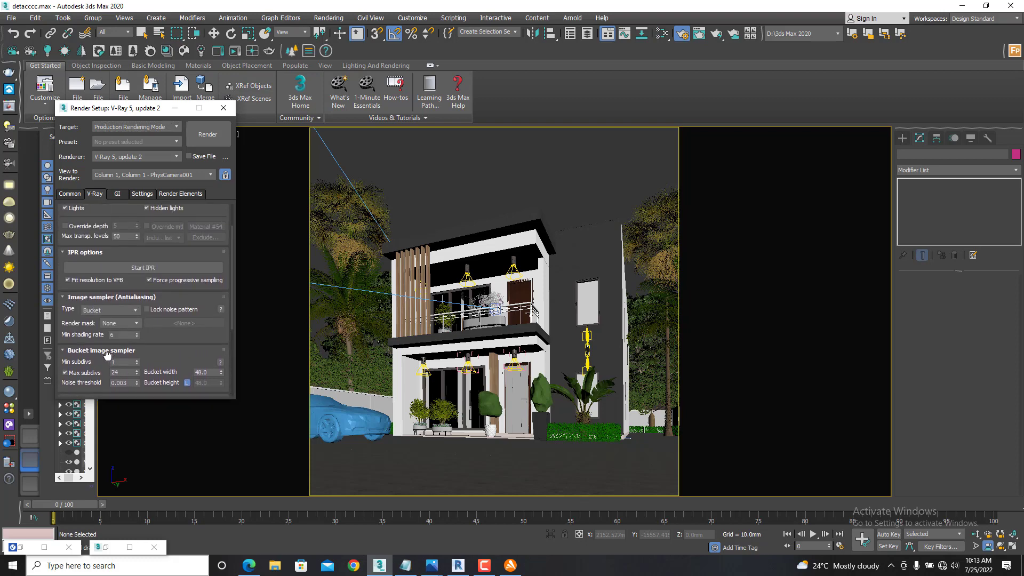
# - Set the irradiance map preset to Medium and its subdivs to 75
pyautogui.click(118, 196)
pyautogui.click(117, 262)
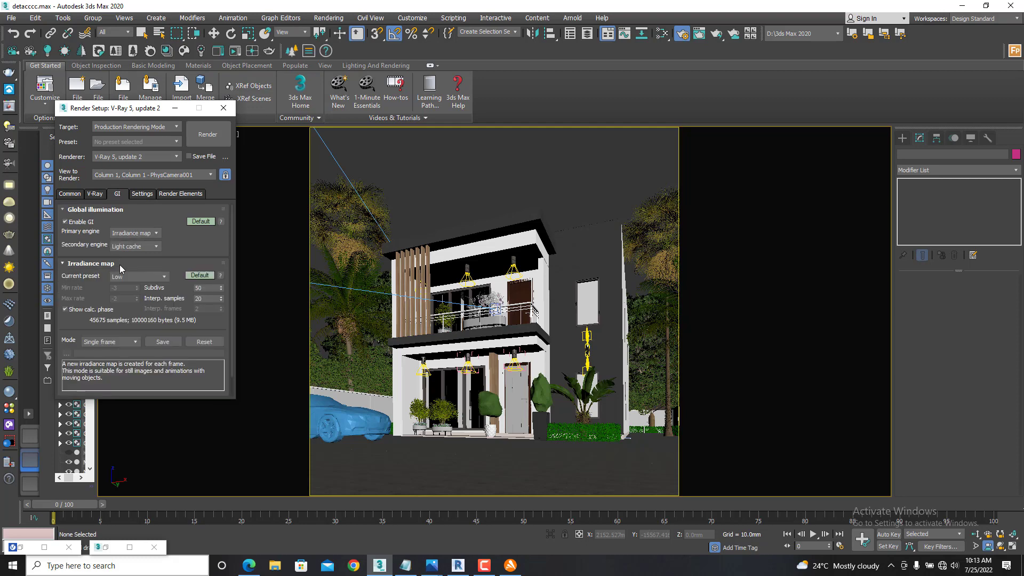
pyautogui.click(139, 276)
pyautogui.click(124, 308)
pyautogui.moveTo(206, 289); pyautogui.dragTo(191, 291)
# - Expand the light cache settings and review them together with the irradiance map settings
pyautogui.moveTo(214, 331); pyautogui.dragTo(210, 257)
pyautogui.click(120, 380)
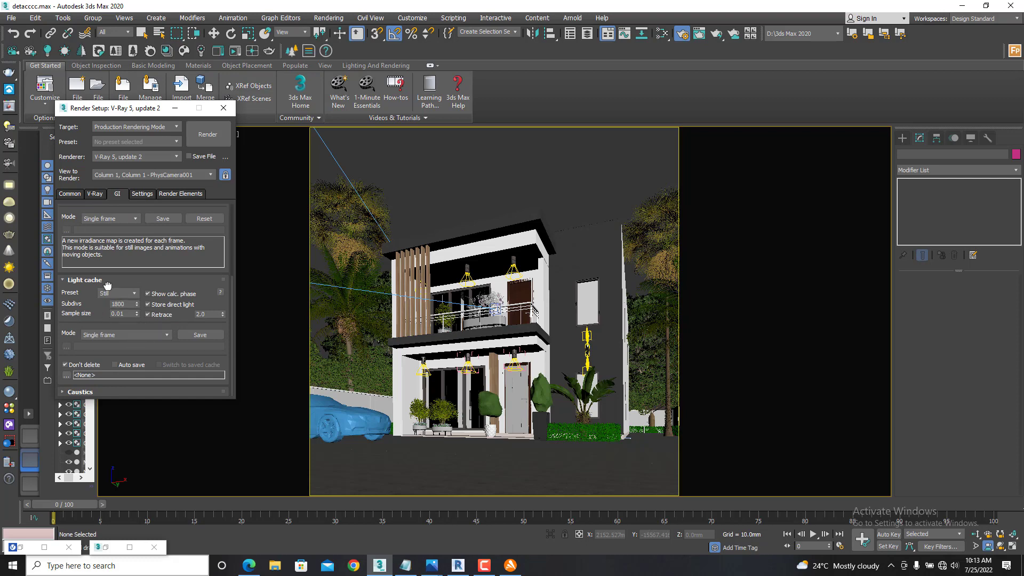
pyautogui.moveTo(106, 286); pyautogui.dragTo(101, 364)
pyautogui.moveTo(150, 261); pyautogui.dragTo(136, 211)
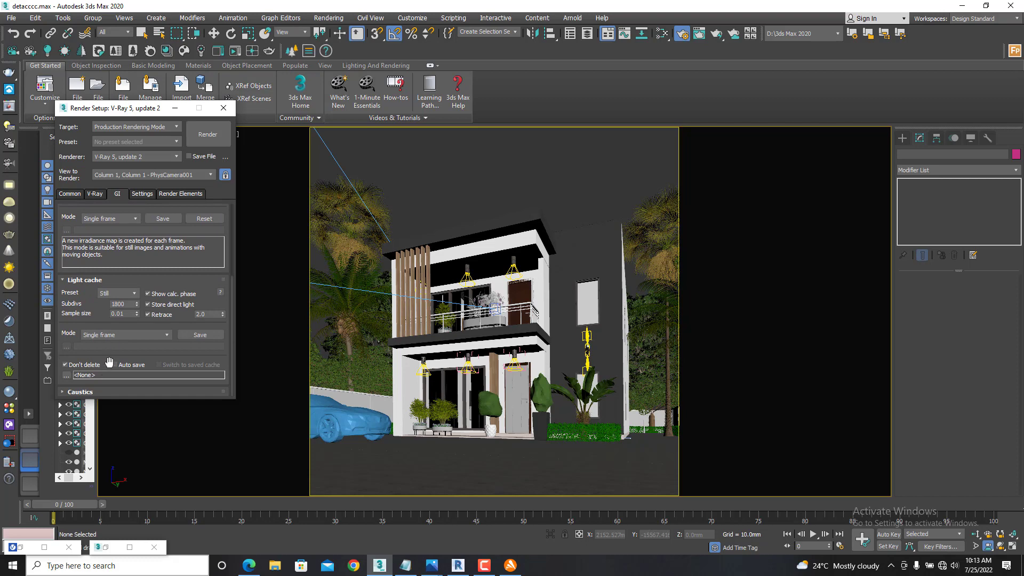
pyautogui.moveTo(99, 272); pyautogui.dragTo(112, 398)
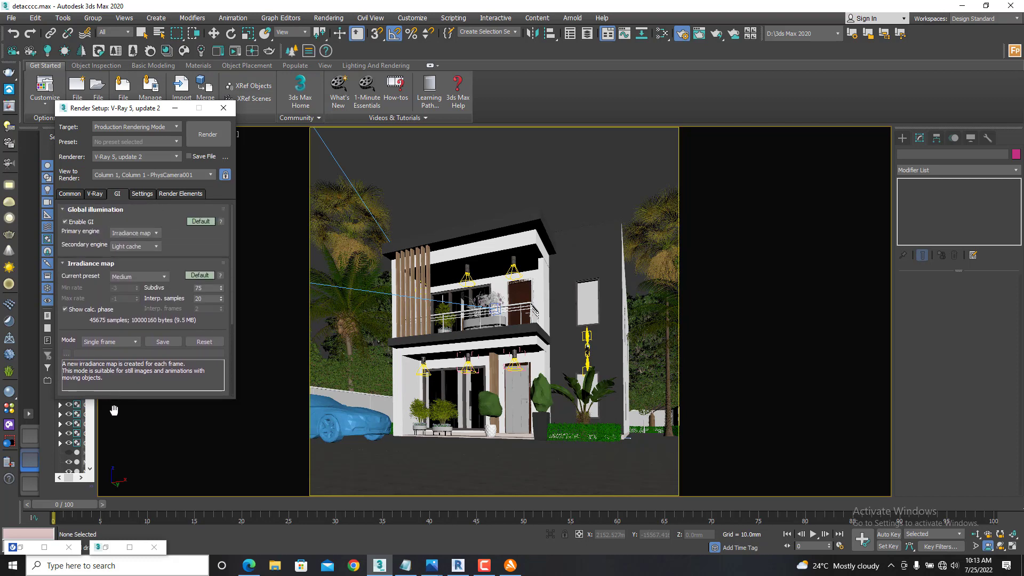
# - Show the advanced global illumination options, set the saturation to 0.23 and enable ambient occlusion
pyautogui.click(201, 221)
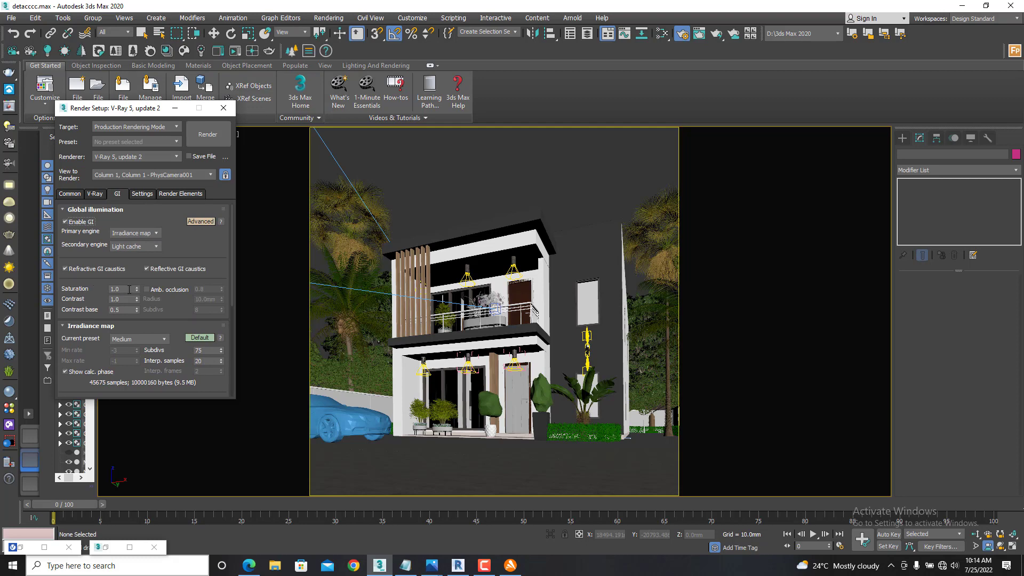
pyautogui.moveTo(129, 289); pyautogui.dragTo(97, 290)
pyautogui.click(148, 289)
# - Show the advanced irradiance map options and enable detail enhancement
pyautogui.moveTo(168, 307); pyautogui.dragTo(202, 210)
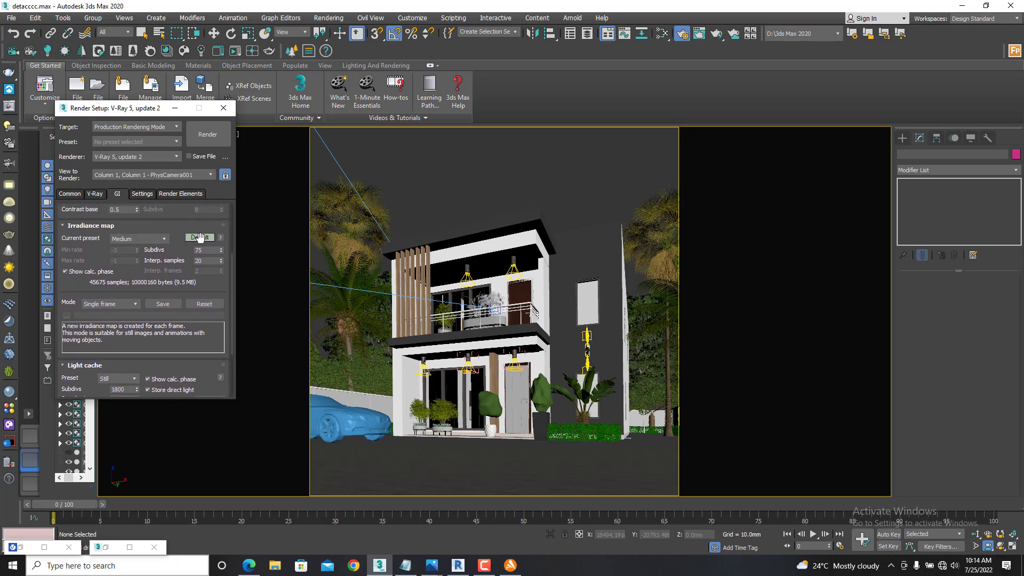
pyautogui.click(198, 237)
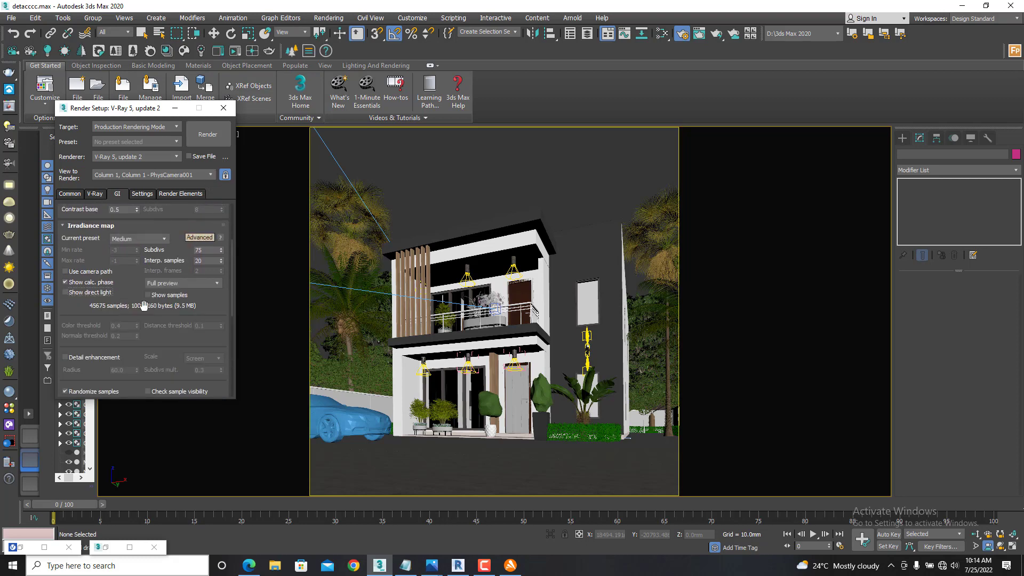
pyautogui.click(73, 362)
pyautogui.scroll(-3, 144, 344)
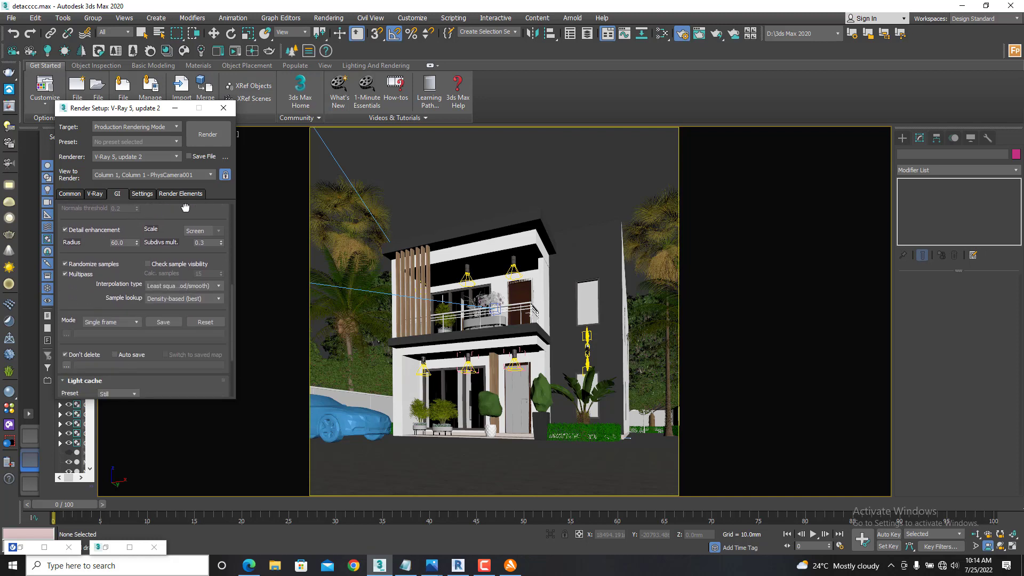
pyautogui.scroll(-2, 151, 349)
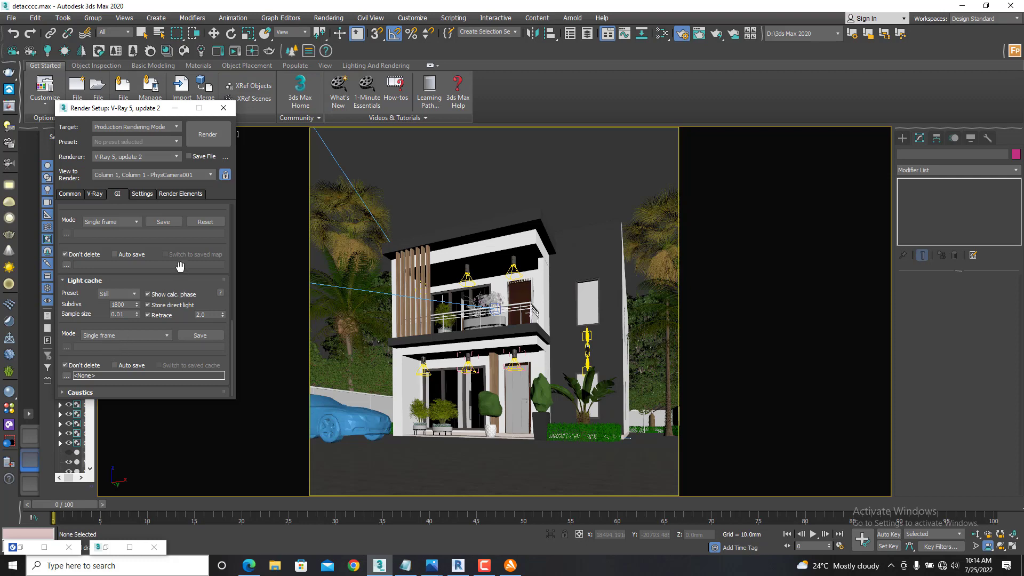
pyautogui.scroll(4, 176, 250)
pyautogui.scroll(4, 137, 208)
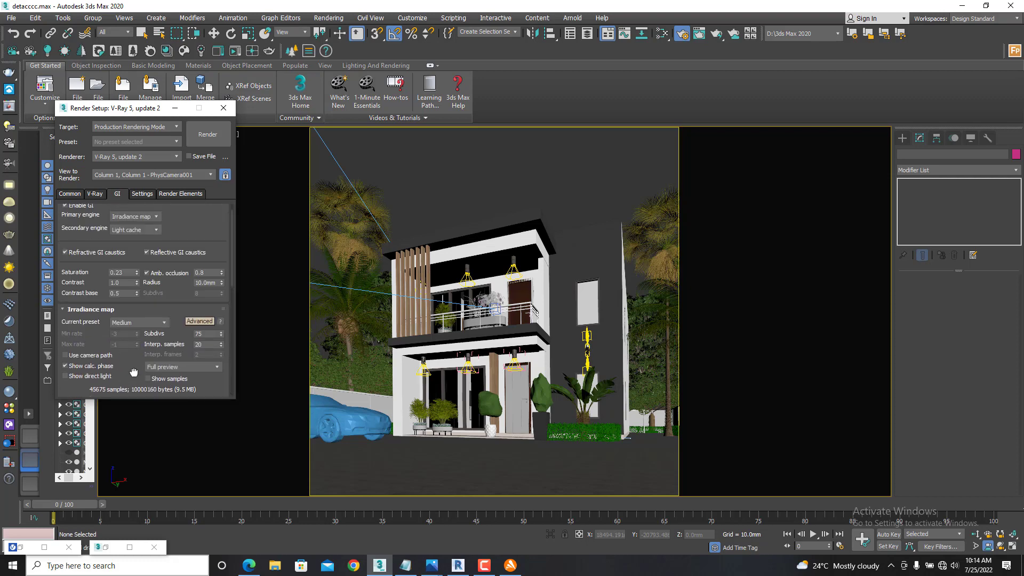
# - Add a VRayReflection render element to the render setup
pyautogui.click(139, 194)
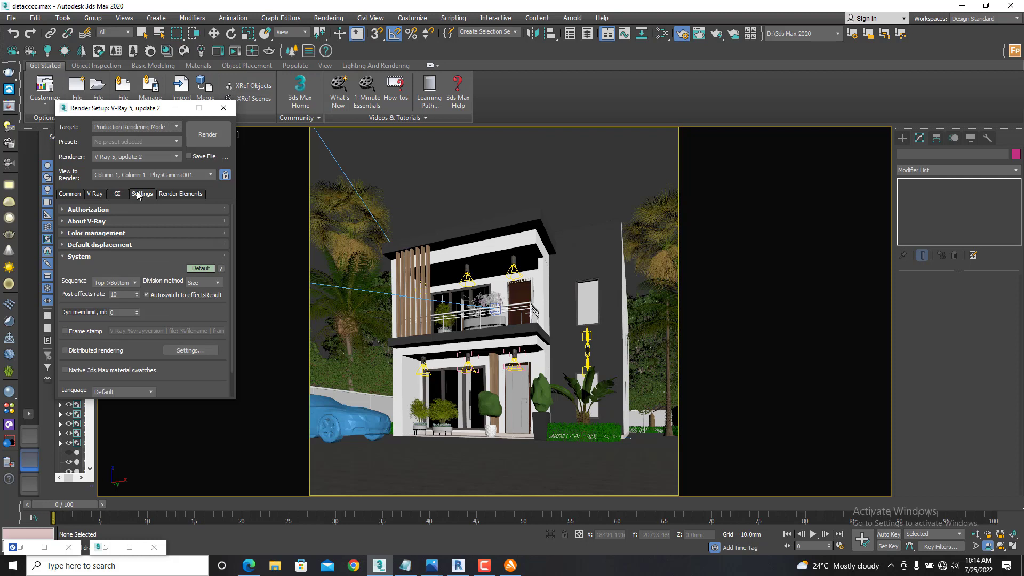
pyautogui.click(169, 194)
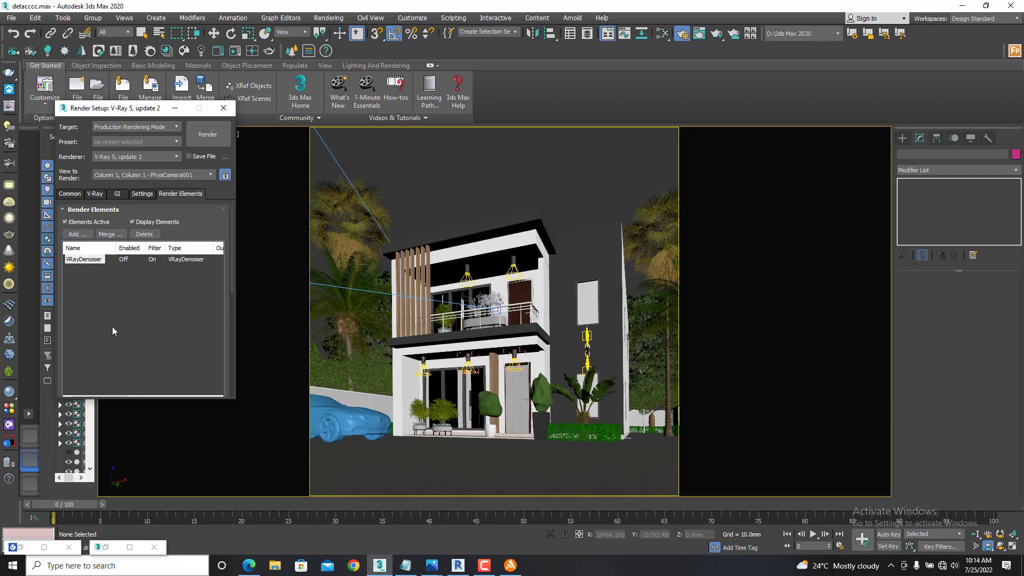
pyautogui.click(74, 234)
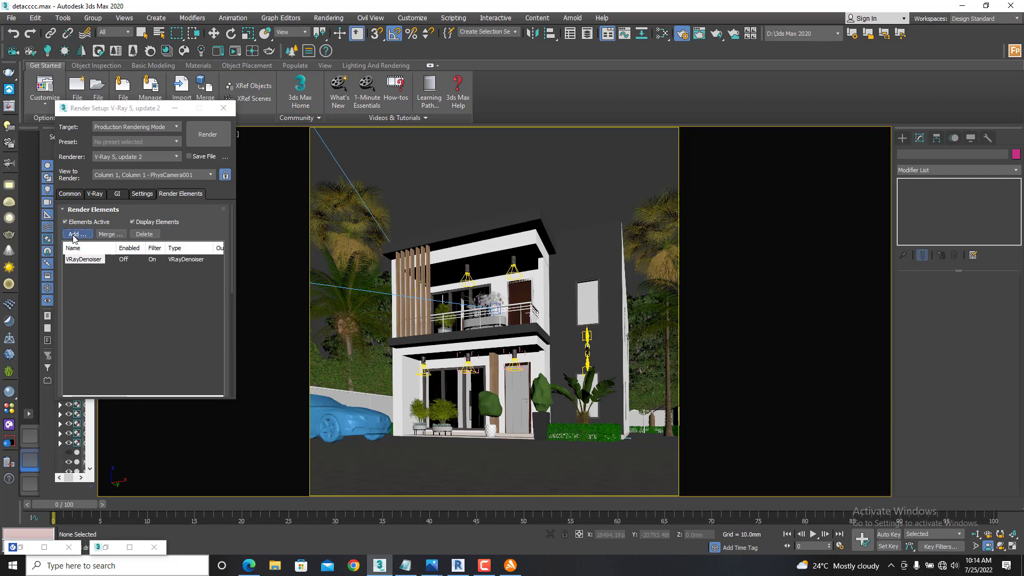
pyautogui.scroll(-4, 86, 293)
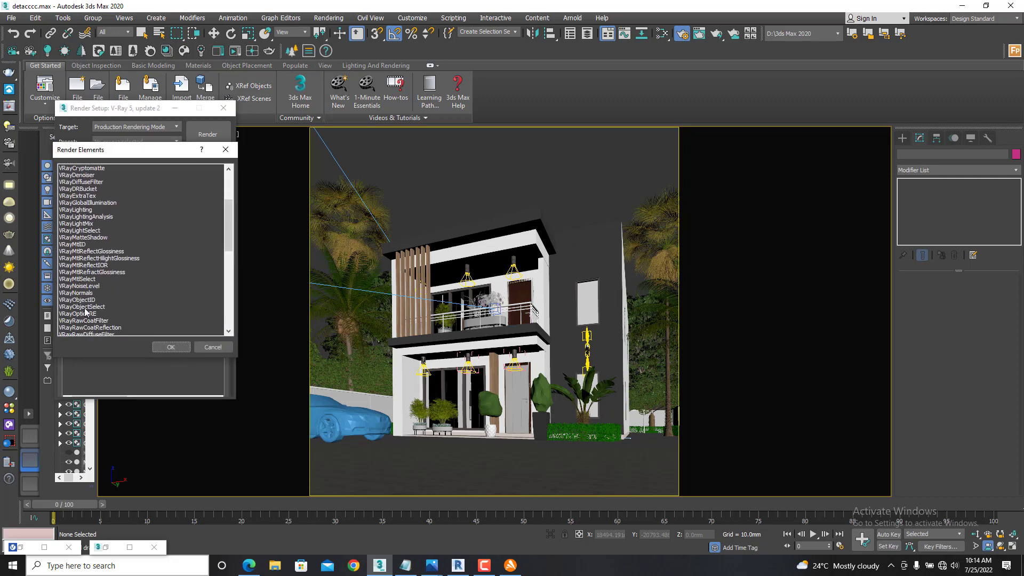
pyautogui.scroll(-2, 88, 313)
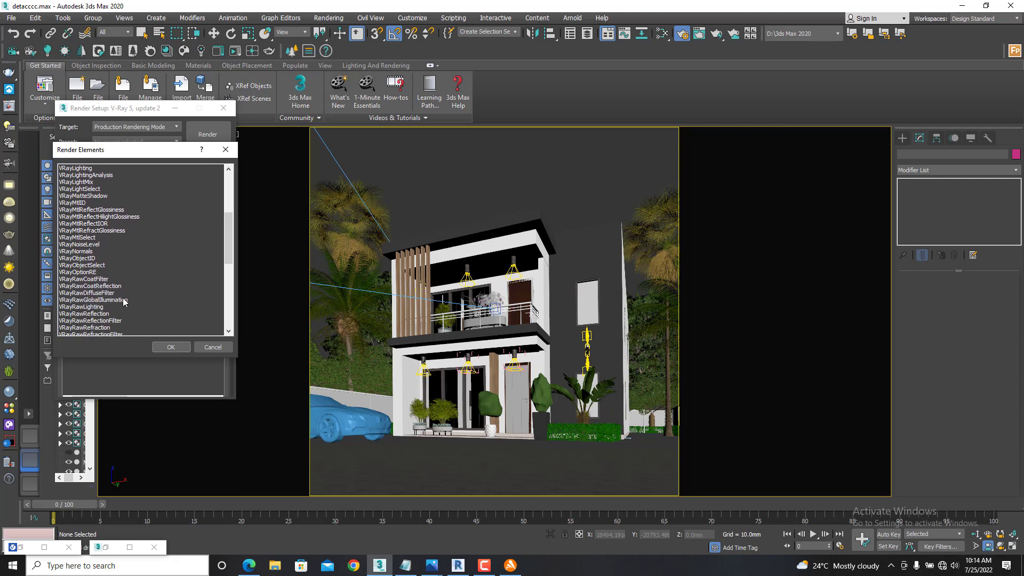
pyautogui.scroll(-2, 96, 320)
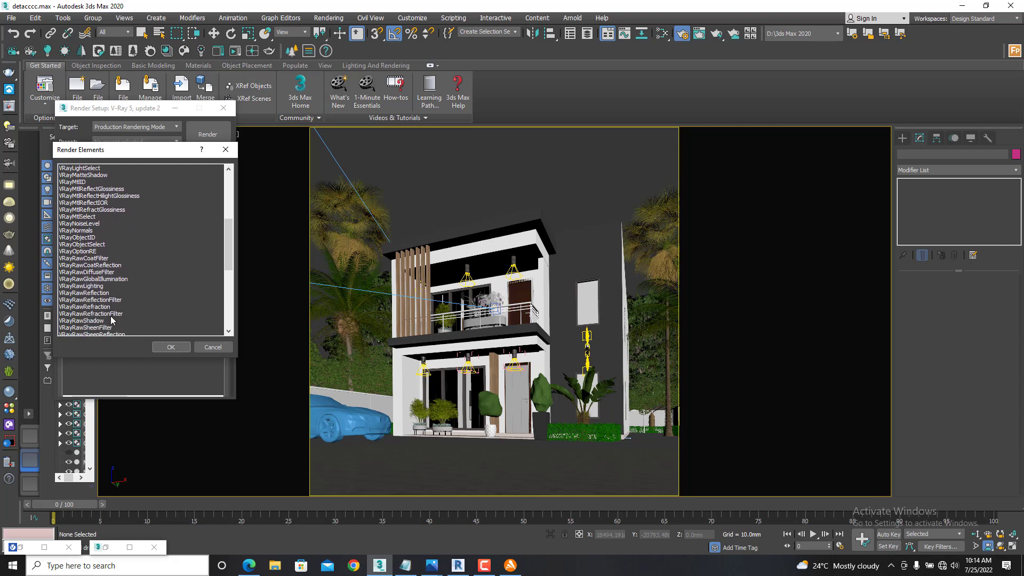
pyautogui.scroll(-2, 112, 319)
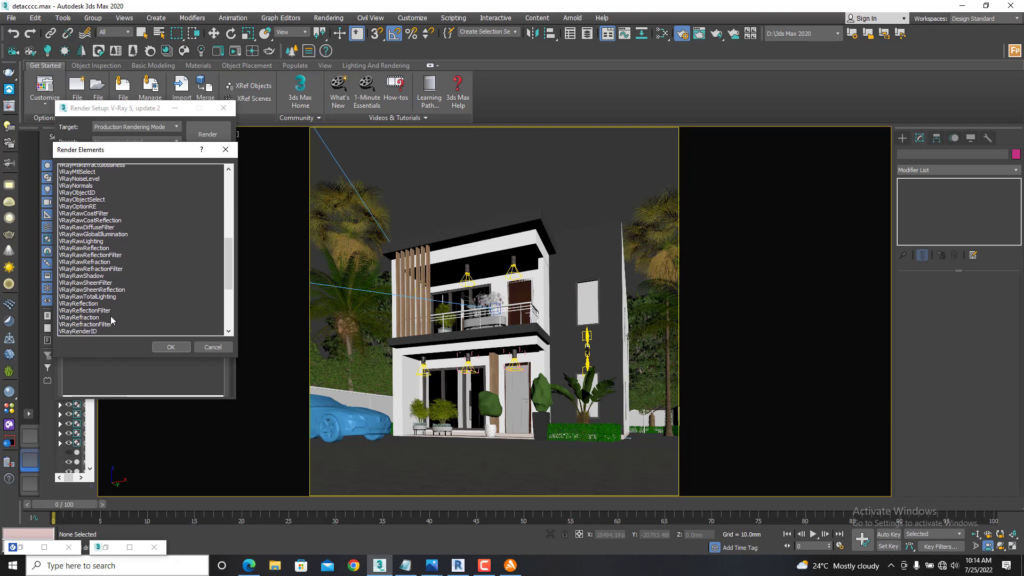
pyautogui.click(80, 286)
pyautogui.click(171, 347)
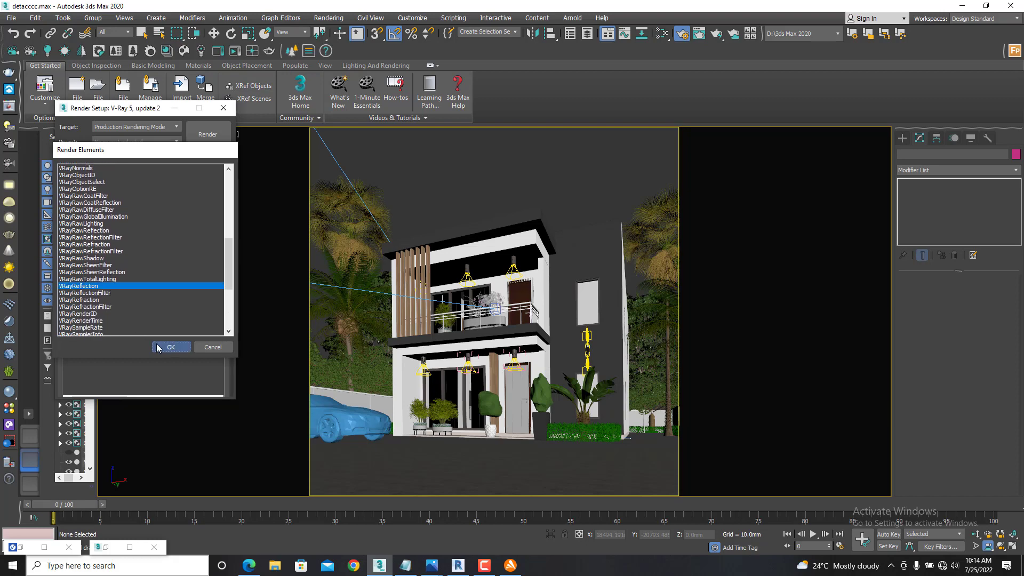
# - Add a VRayRefraction render element below the reflection element
pyautogui.click(73, 234)
pyautogui.scroll(-8, 95, 319)
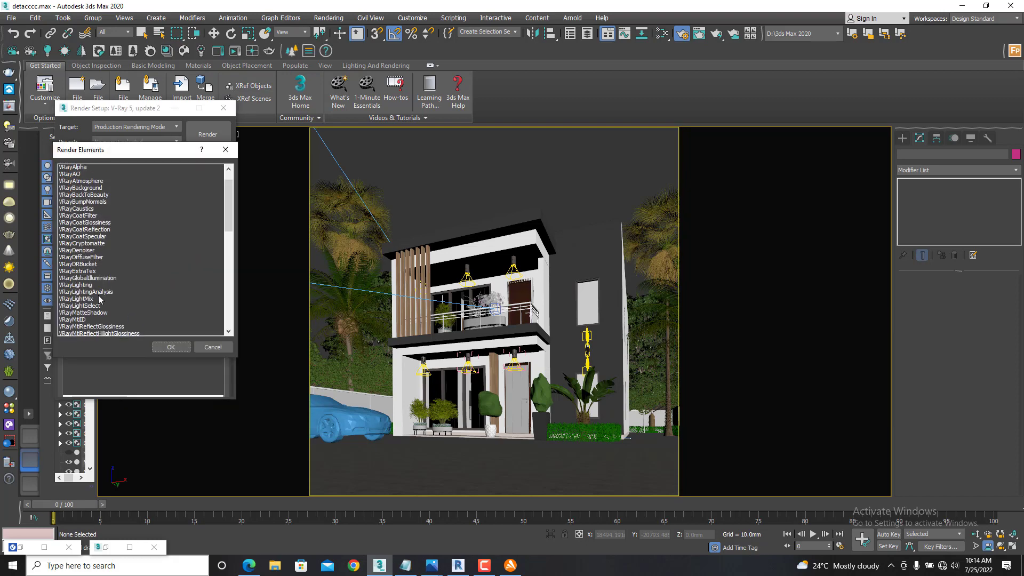
pyautogui.scroll(-2, 95, 320)
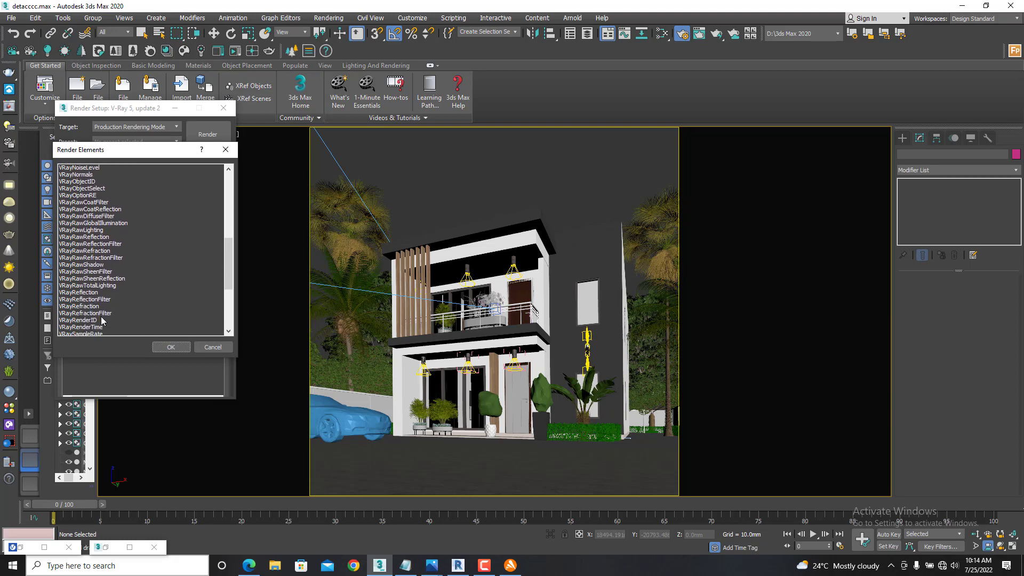
pyautogui.click(89, 300)
pyautogui.click(171, 347)
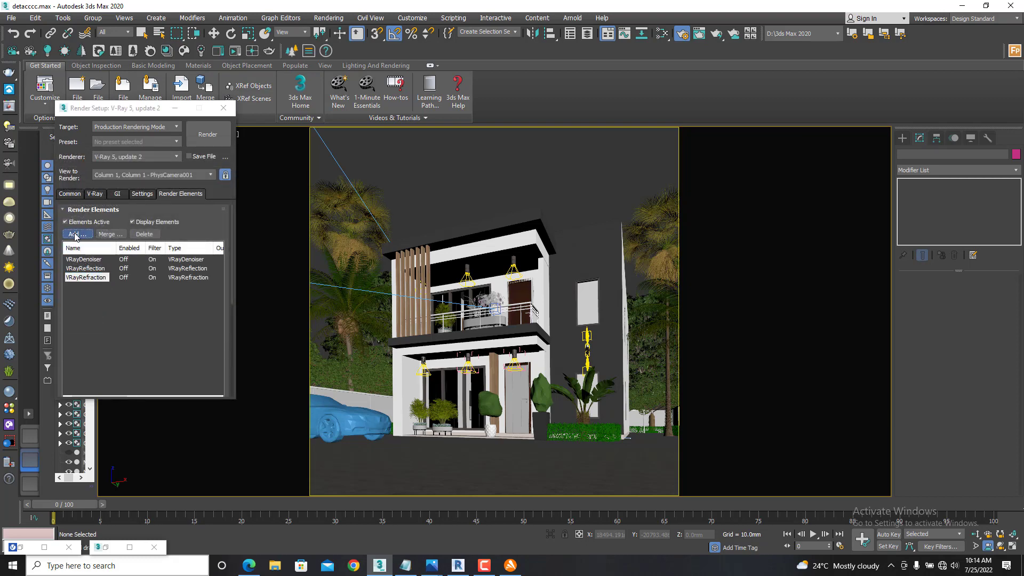
# - Add a VRayShadows render element to the list of render elements
pyautogui.click(74, 234)
pyautogui.scroll(-2, 102, 290)
pyautogui.scroll(-7, 102, 293)
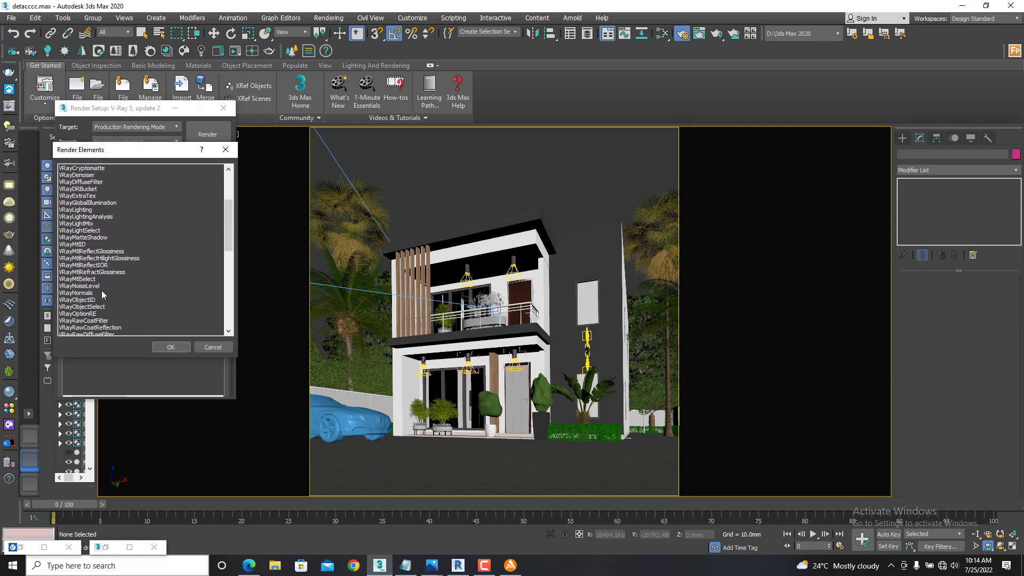
pyautogui.scroll(-4, 102, 294)
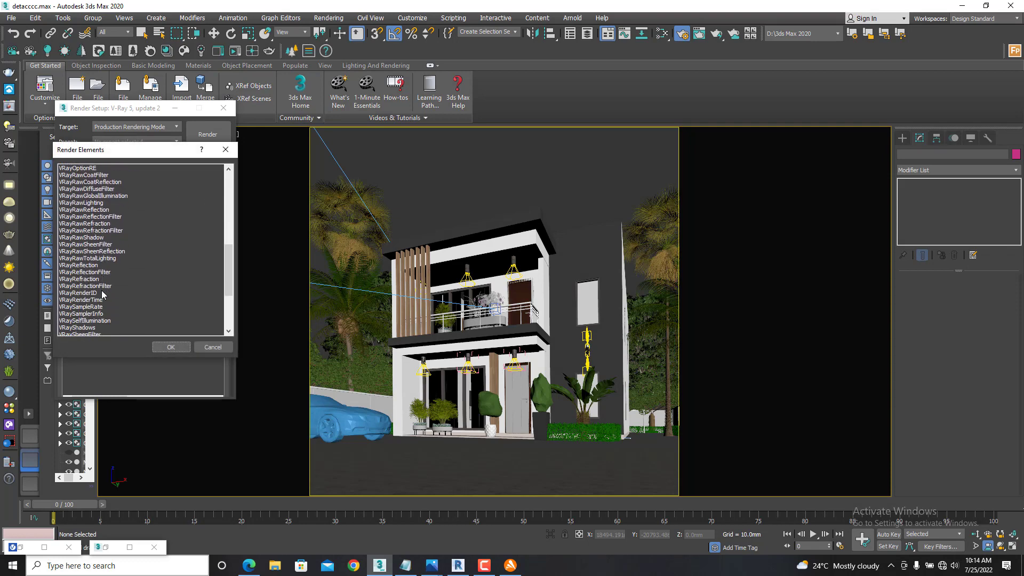
pyautogui.click(85, 307)
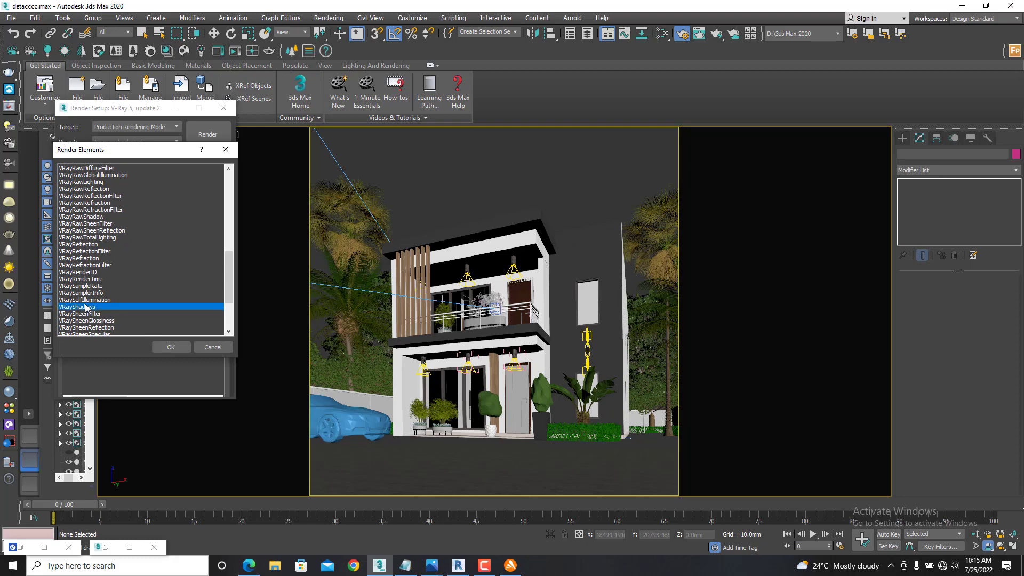
pyautogui.click(160, 347)
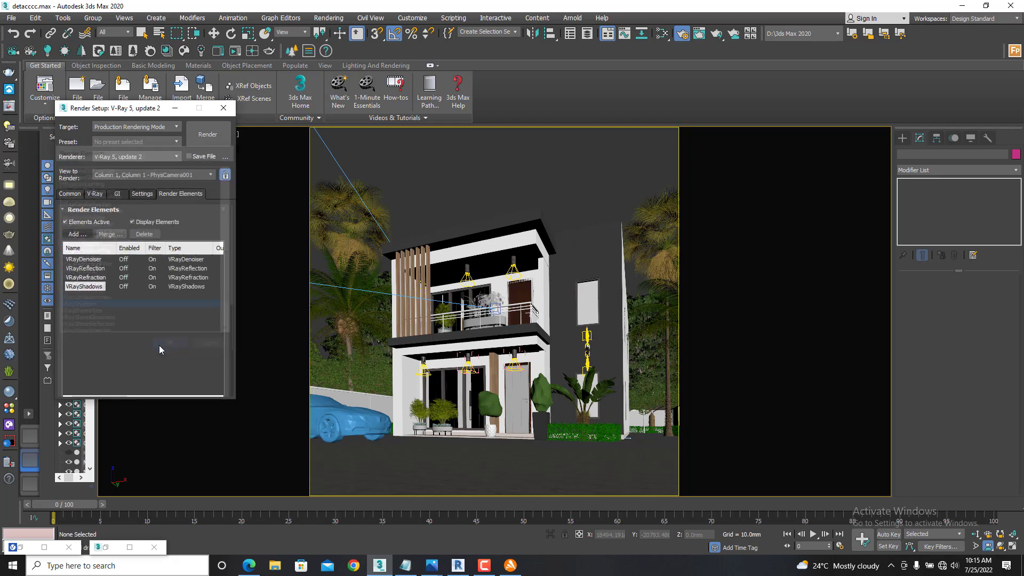
# - Add a VRaySpecular render element to the render elements list
pyautogui.click(77, 234)
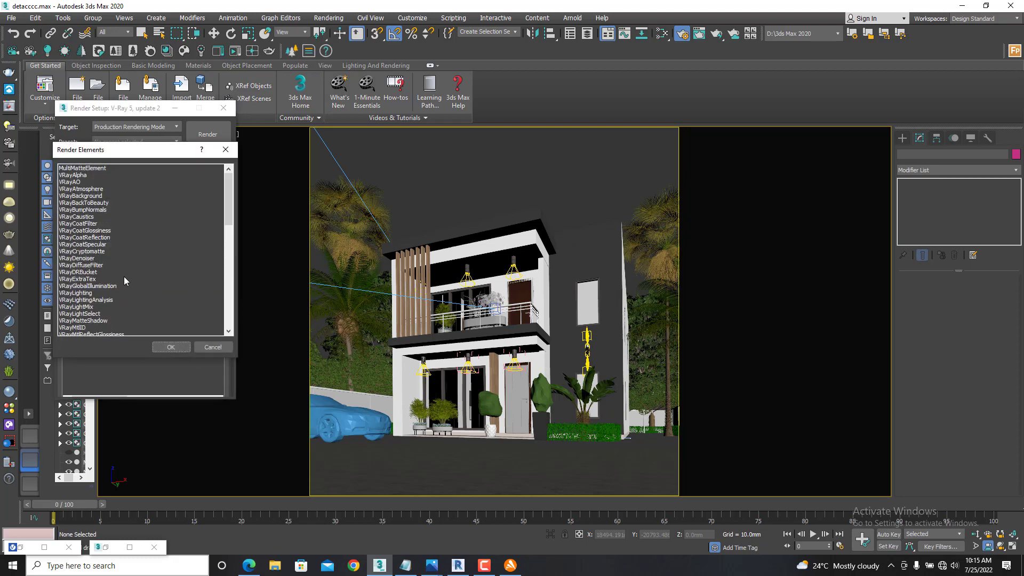
pyautogui.scroll(-1, 98, 296)
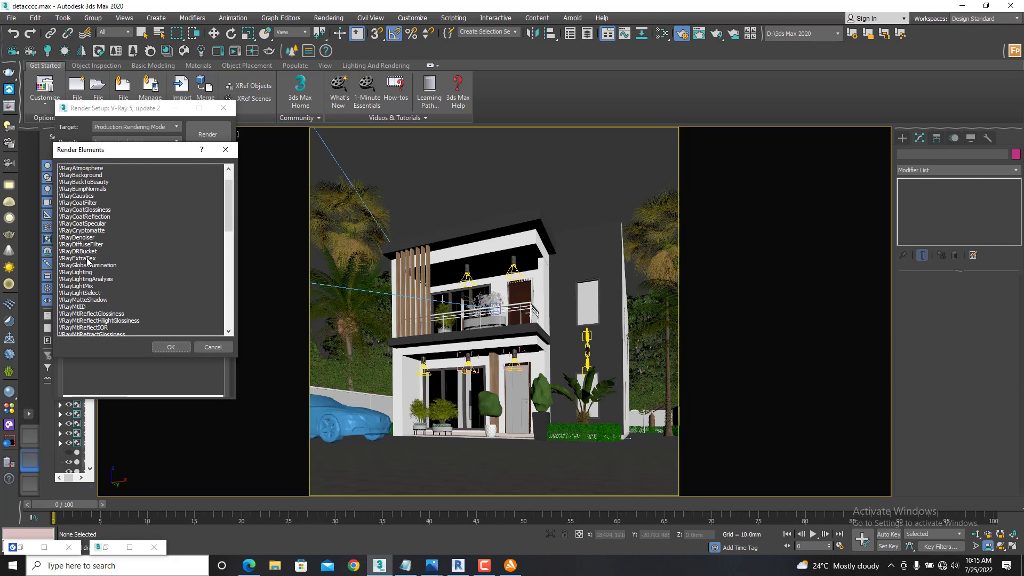
pyautogui.scroll(-10, 91, 288)
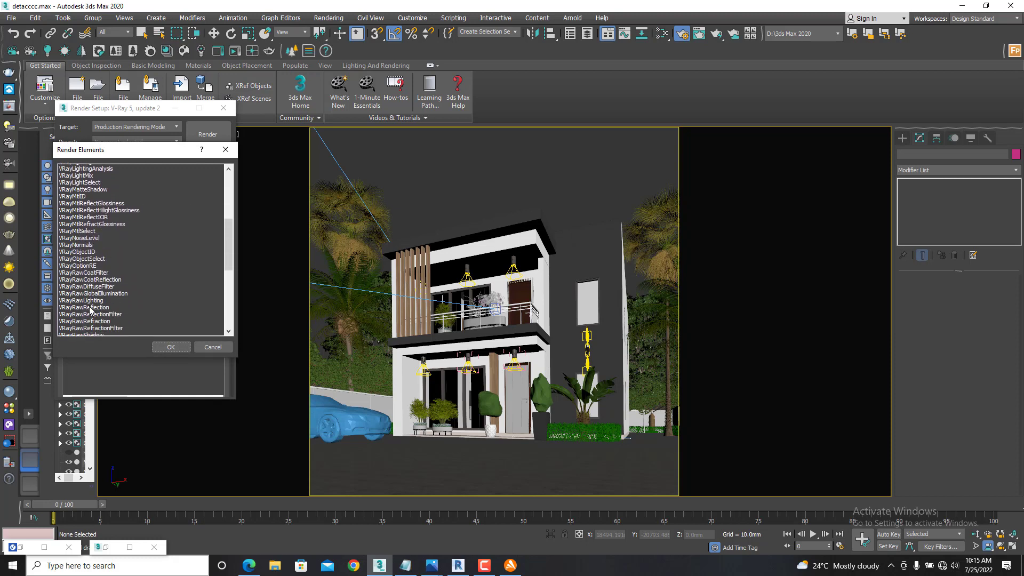
pyautogui.scroll(-3, 90, 310)
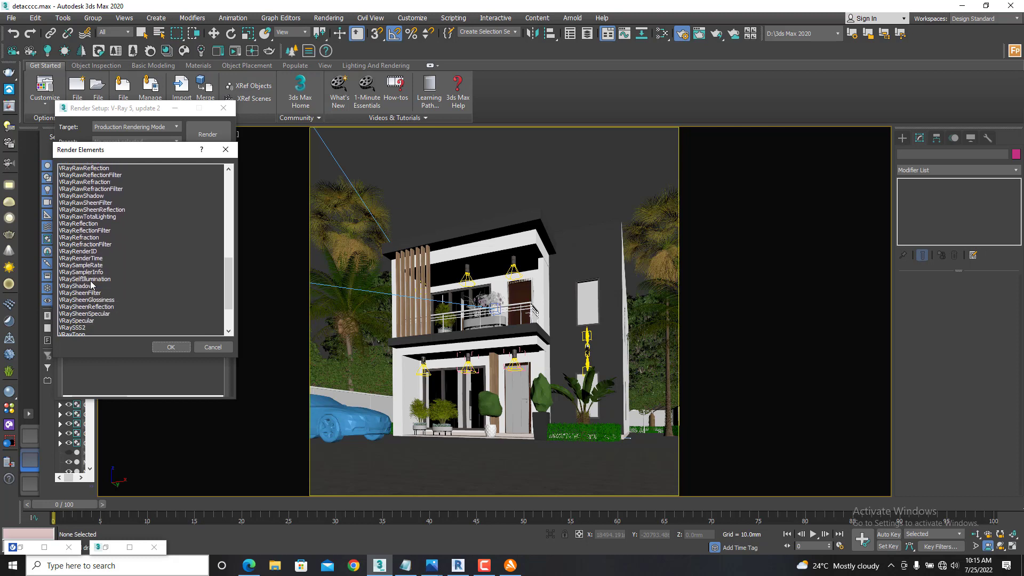
pyautogui.scroll(-1, 89, 312)
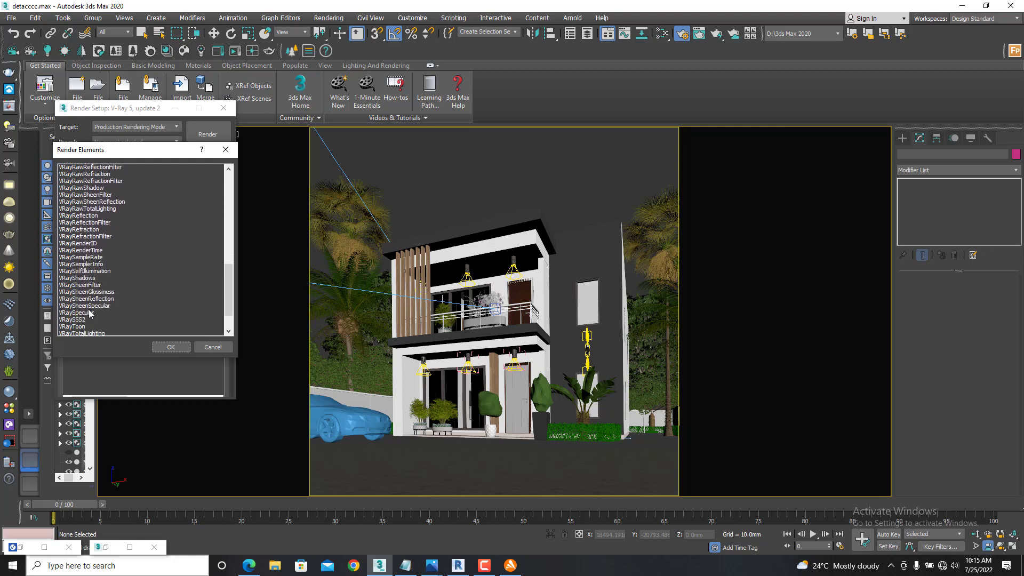
pyautogui.click(87, 299)
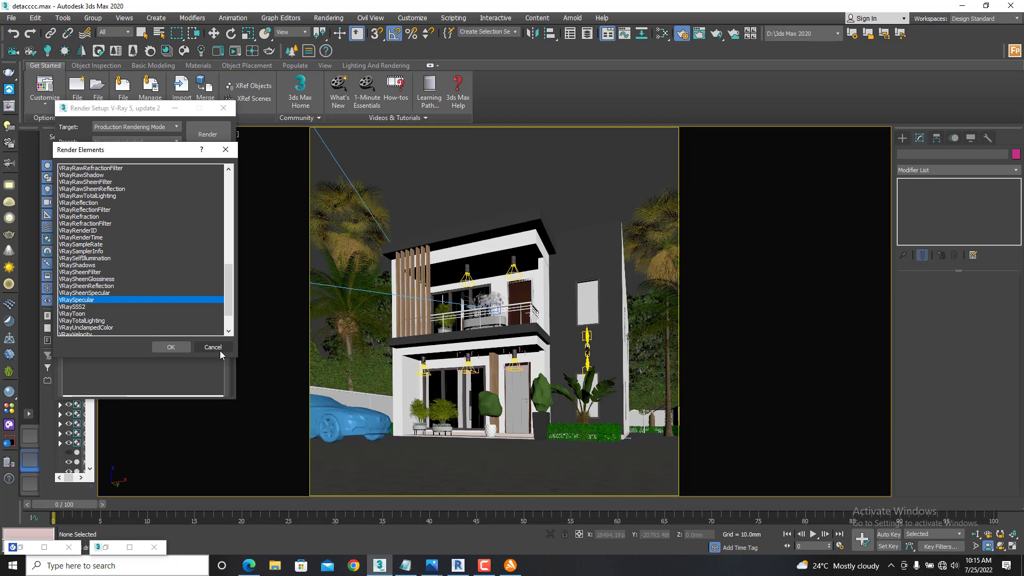
pyautogui.click(170, 347)
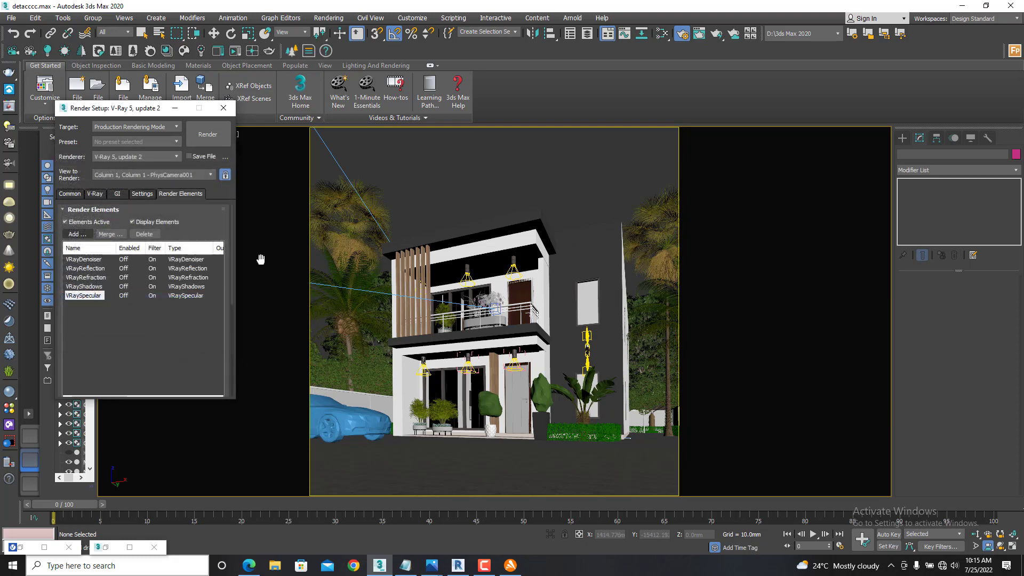
pyautogui.click(175, 322)
# - Review the output size, image sampler, color mapping, global illumination, irradiance map and render element settings before rendering
pyautogui.click(70, 194)
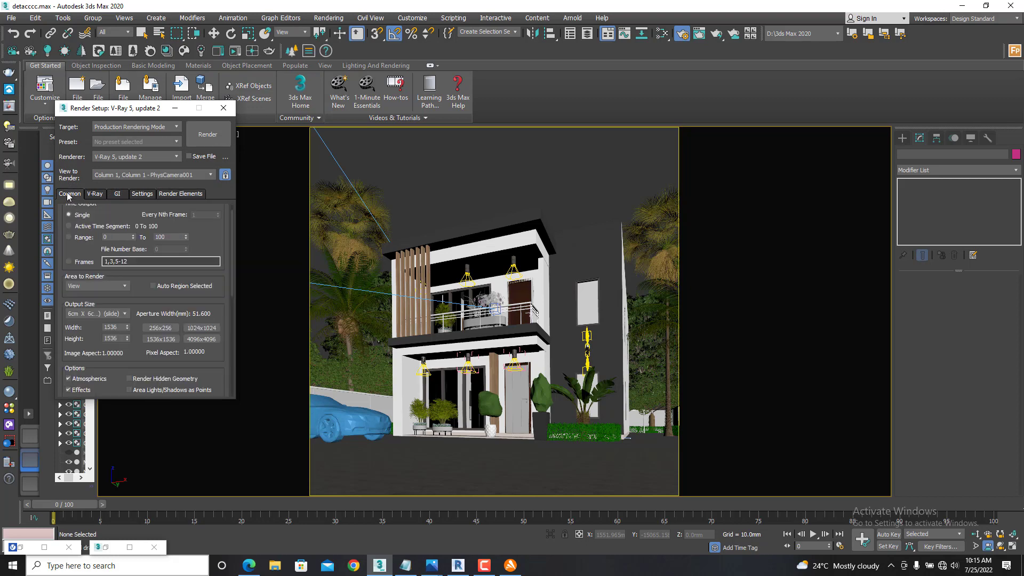
pyautogui.moveTo(93, 330)
pyautogui.mouseDown()
pyautogui.moveTo(105, 237)
pyautogui.moveTo(98, 326)
pyautogui.mouseUp()
pyautogui.click(98, 195)
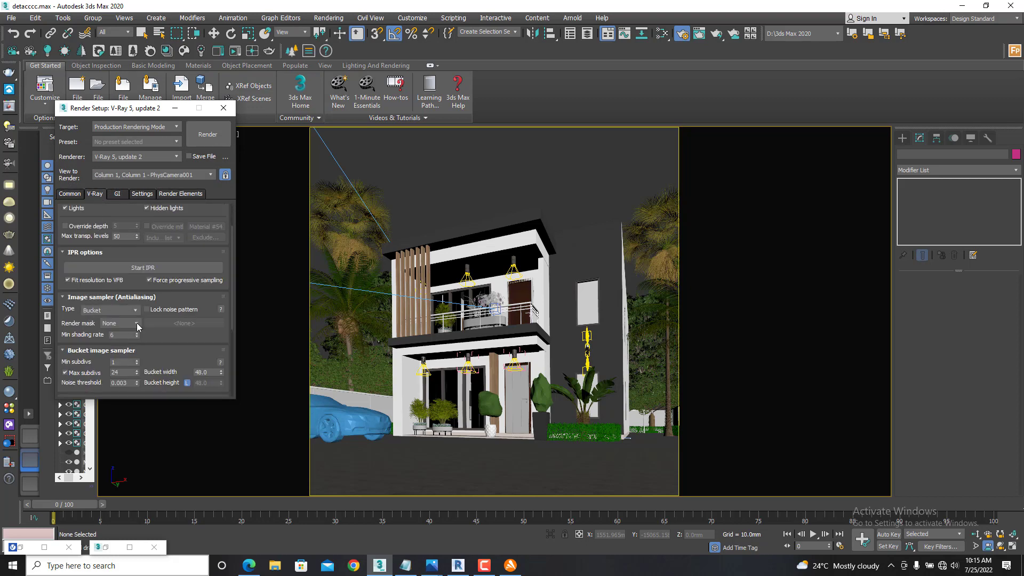
pyautogui.moveTo(165, 344); pyautogui.dragTo(143, 348)
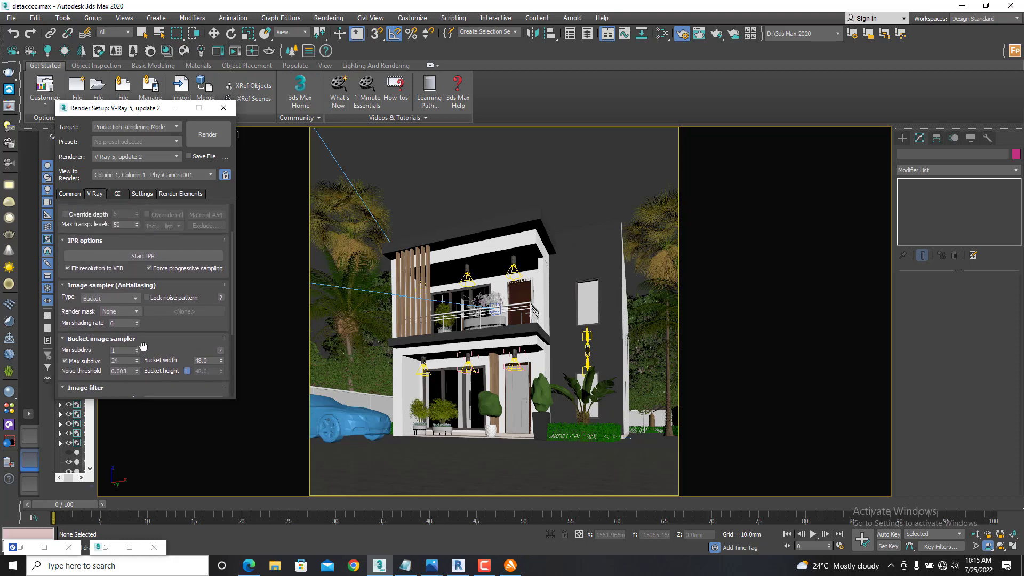
pyautogui.scroll(-5, 161, 334)
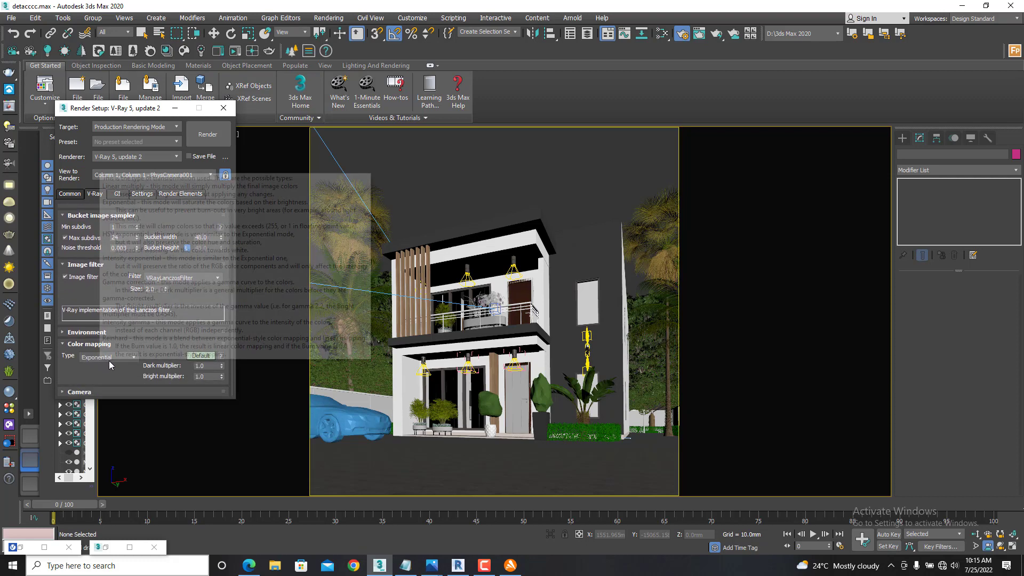
pyautogui.click(117, 194)
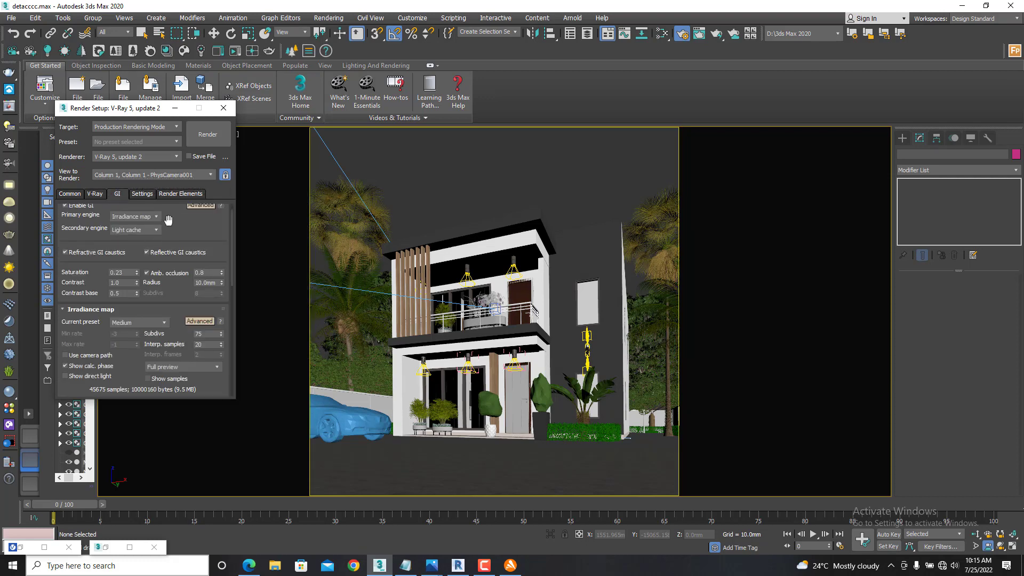
pyautogui.scroll(1, 166, 221)
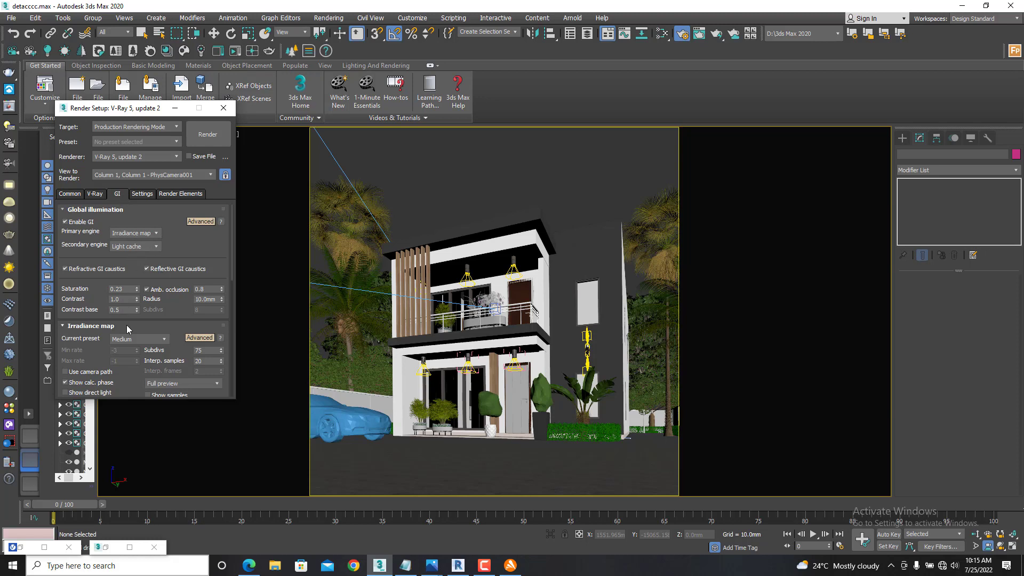
pyautogui.scroll(-6, 128, 329)
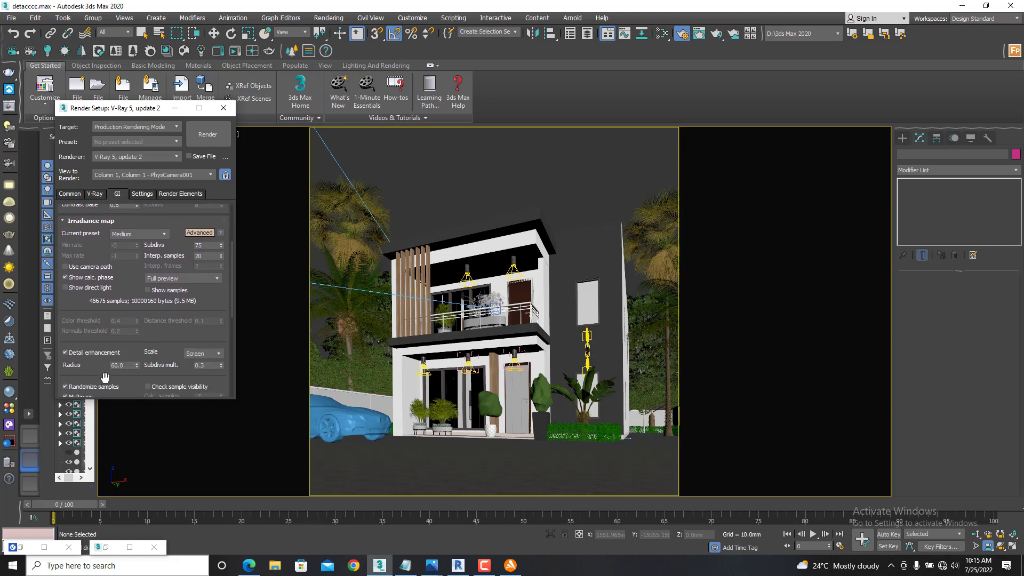
pyautogui.moveTo(104, 378); pyautogui.dragTo(99, 435)
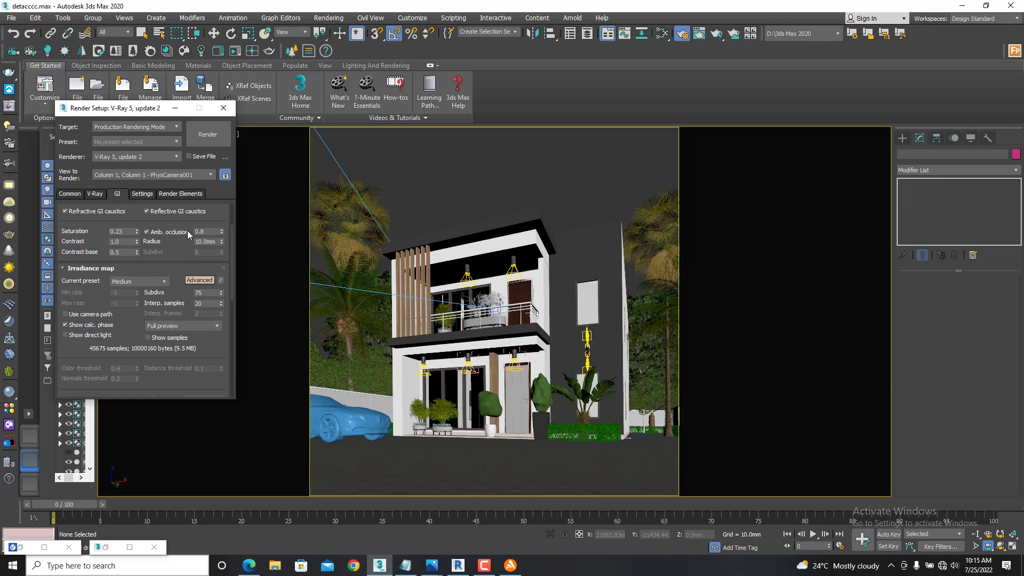
pyautogui.click(138, 193)
pyautogui.click(172, 195)
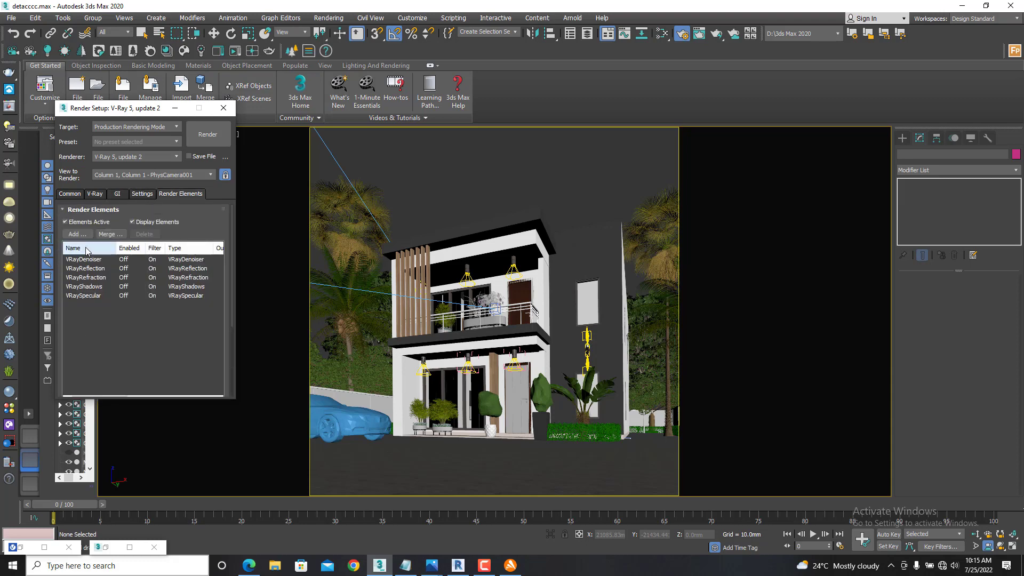
# - Start a production render of the camera view, then replace it with an interactive render in the frame buffer
pyautogui.click(213, 137)
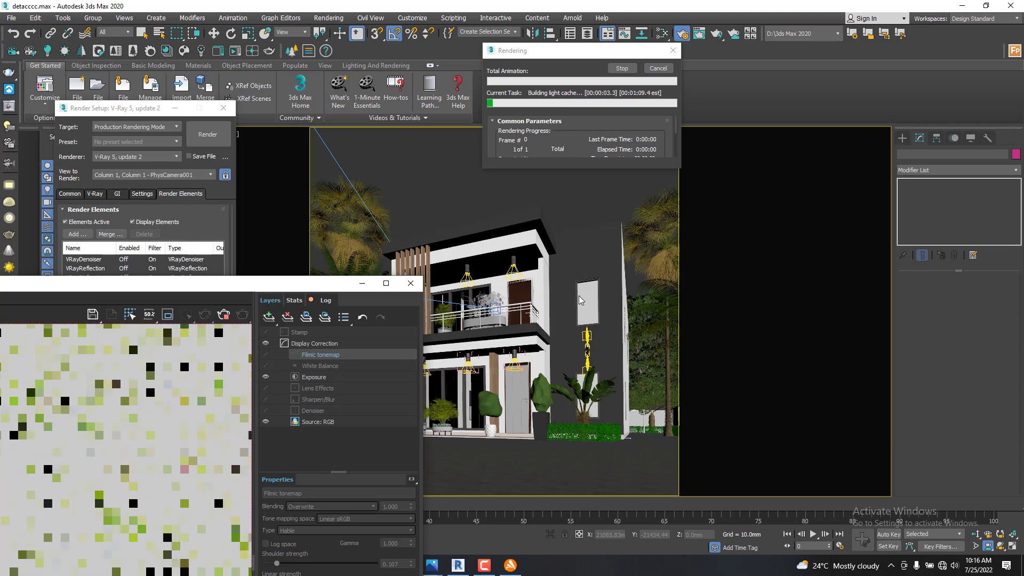
pyautogui.moveTo(297, 281); pyautogui.dragTo(460, 241)
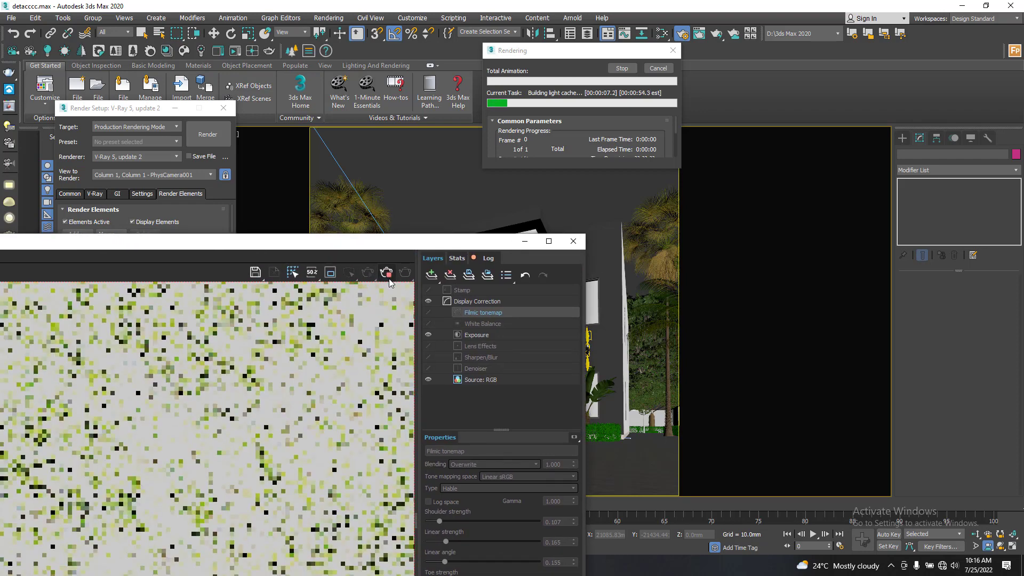
pyautogui.click(387, 275)
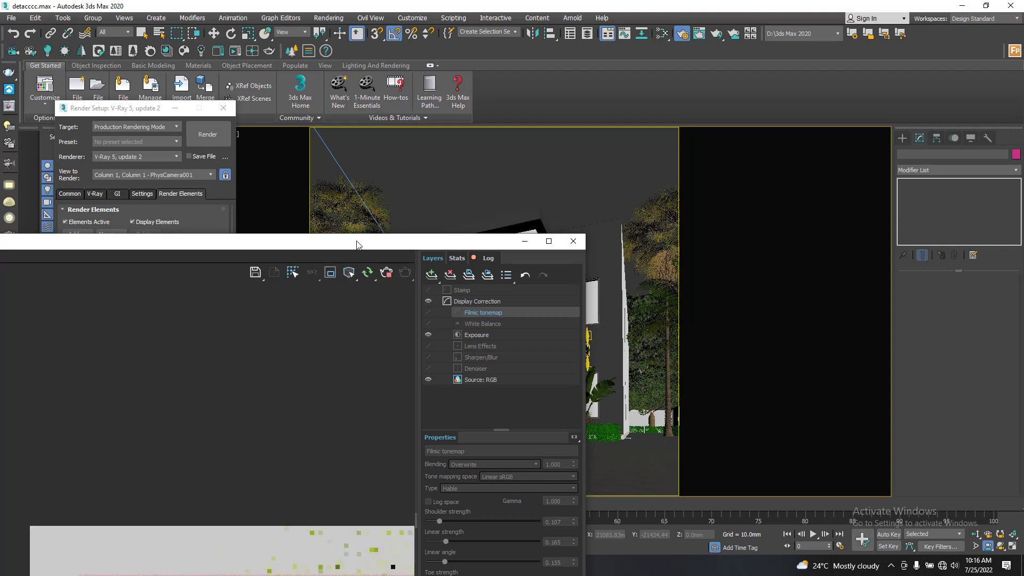
# - Maximize the V-Ray Frame Buffer and examine the whole house image while it renders
pyautogui.moveTo(356, 241); pyautogui.dragTo(707, 53)
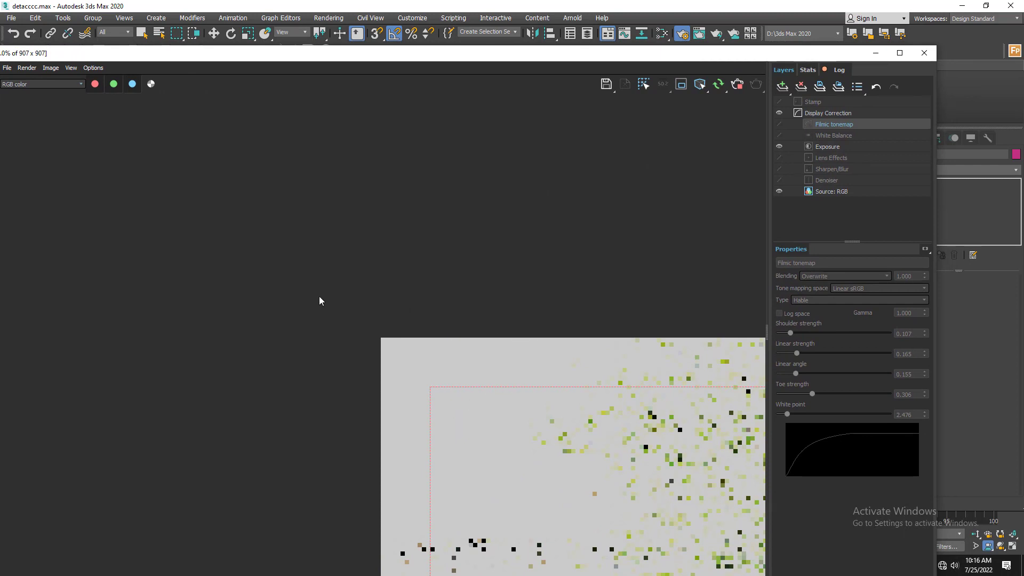
pyautogui.scroll(1, 319, 302)
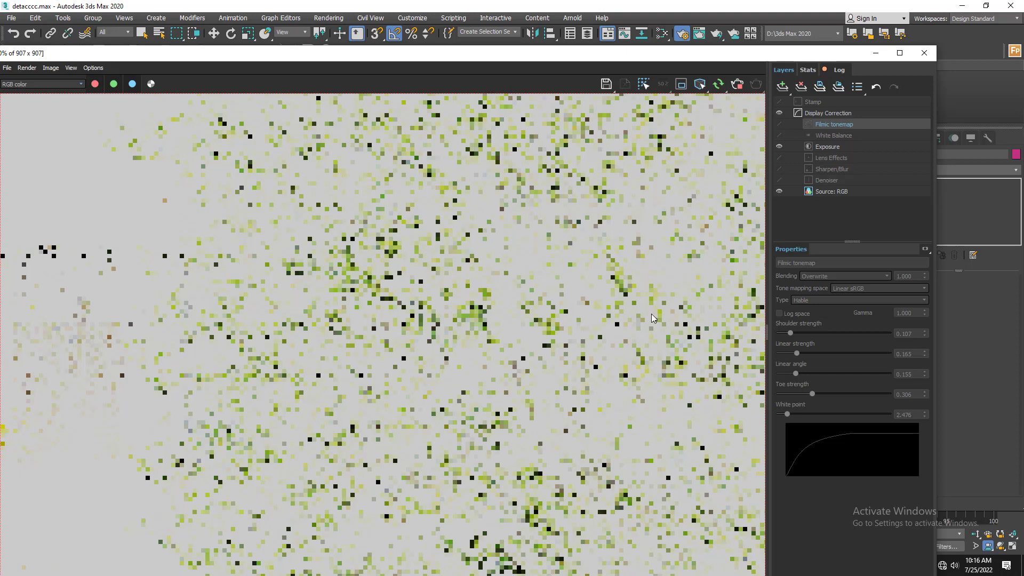
pyautogui.scroll(-5, 652, 317)
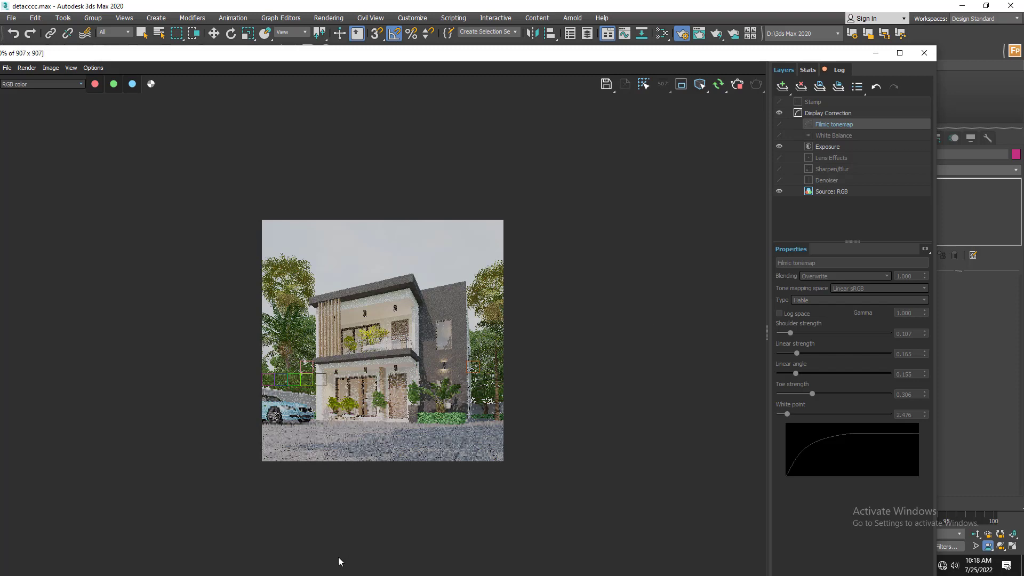
pyautogui.scroll(2, 328, 488)
pyautogui.scroll(1, 325, 473)
pyautogui.scroll(-1, 325, 473)
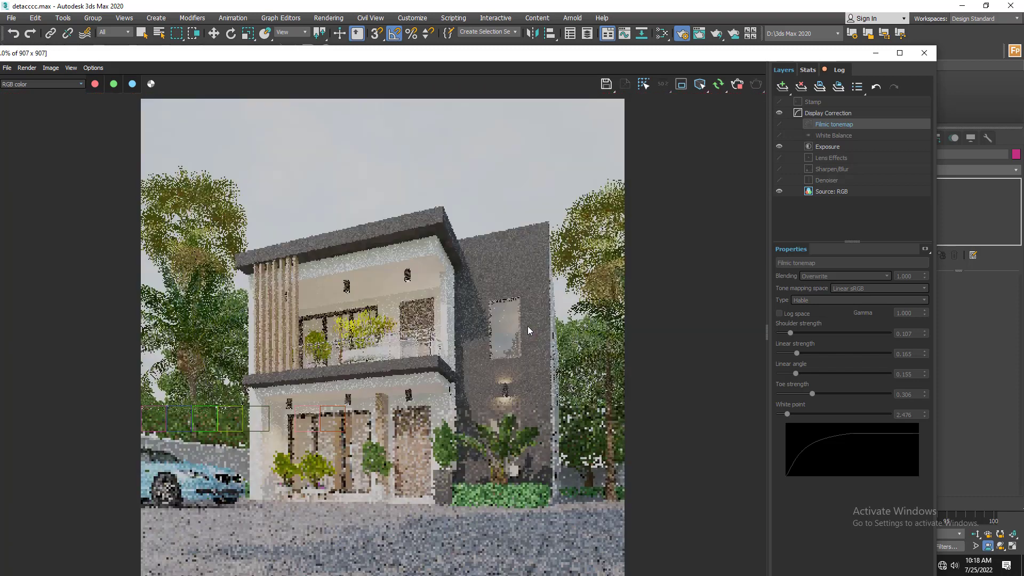
pyautogui.scroll(-2, 364, 460)
pyautogui.scroll(2, 359, 450)
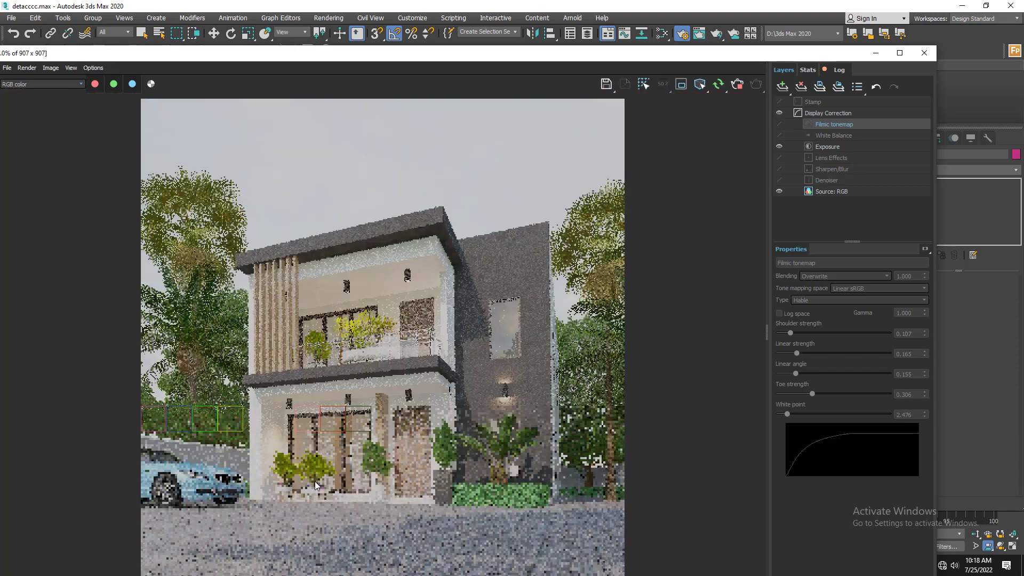
pyautogui.doubleClick(793, 57)
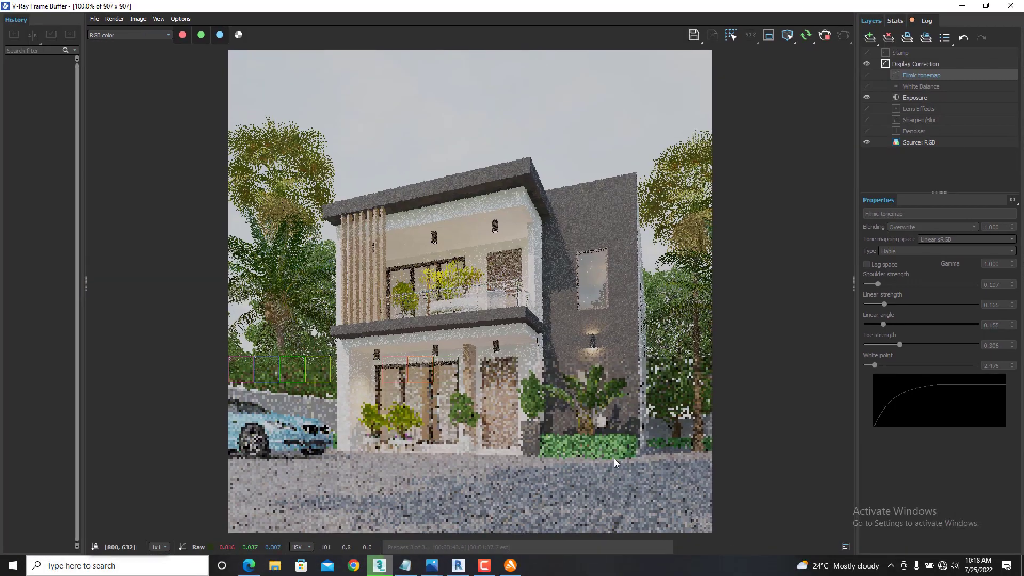
pyautogui.click(485, 566)
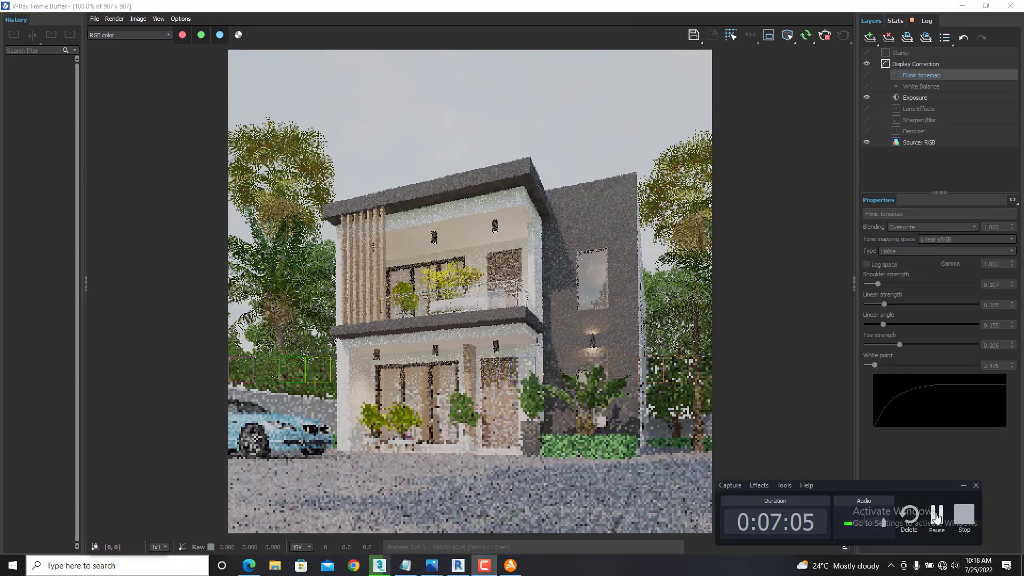
pyautogui.click(937, 517)
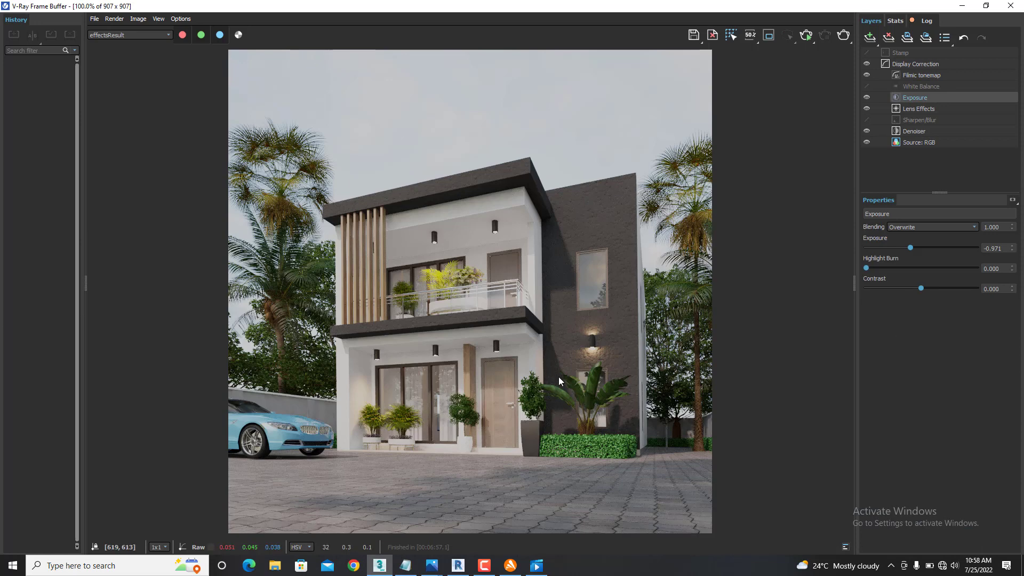
# - Examine the finished render up close, checking the entrance, balcony, wall texture and plants
pyautogui.scroll(2, 558, 376)
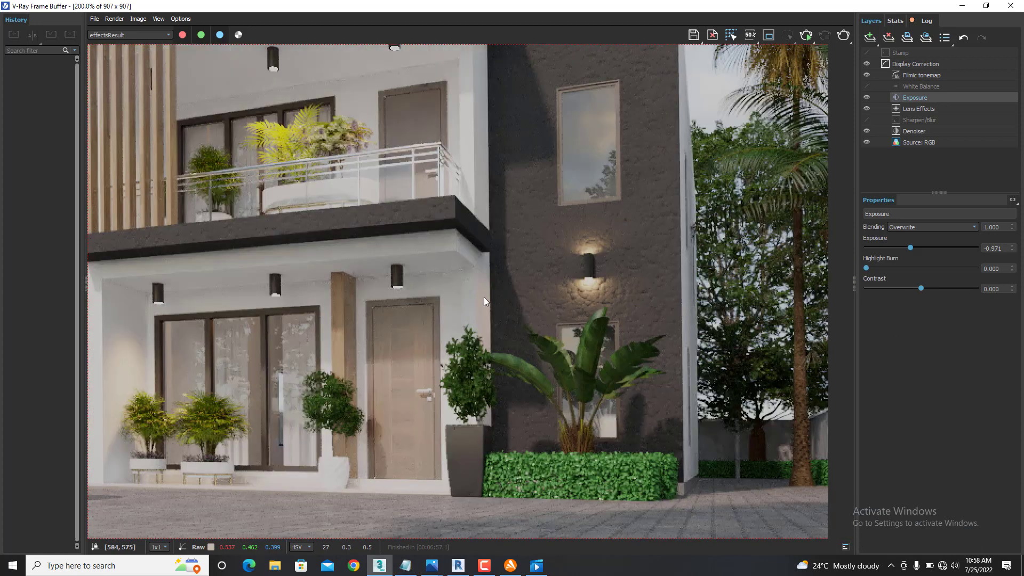
pyautogui.scroll(-2, 493, 303)
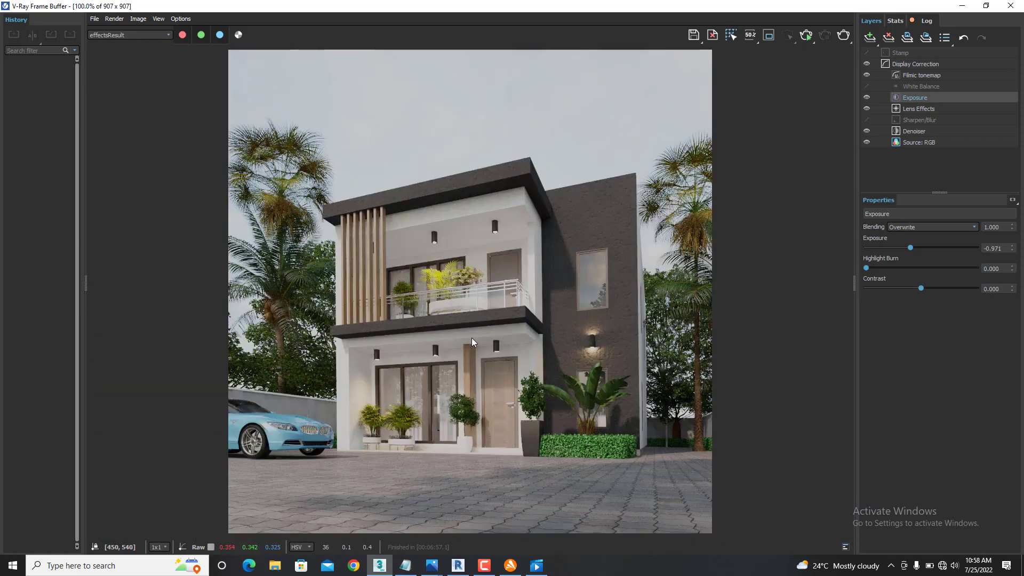
pyautogui.scroll(2, 473, 342)
pyautogui.scroll(-1, 577, 287)
pyautogui.scroll(2, 525, 314)
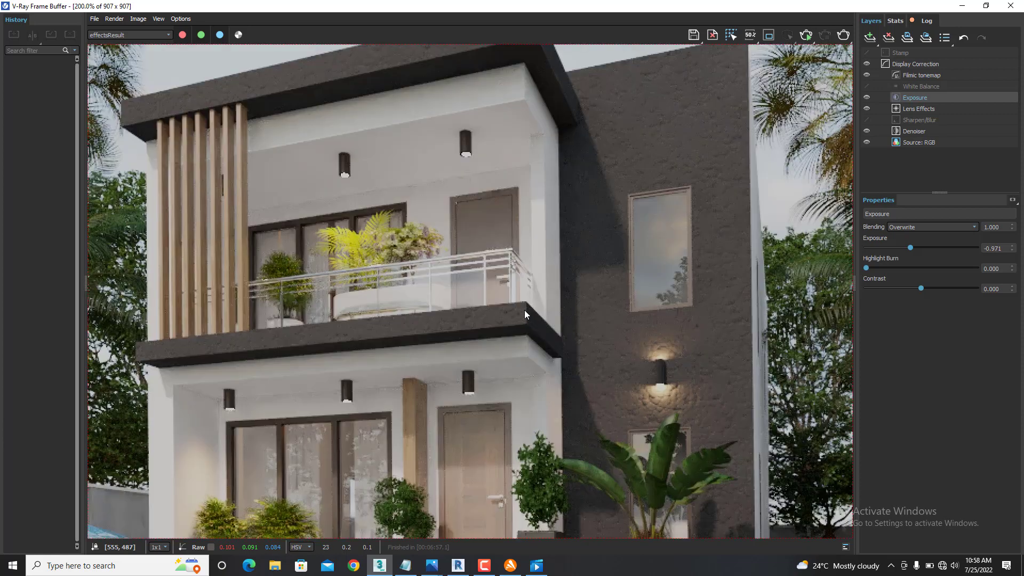
# - Turn off the Filmic tonemap layer and compare the house facade up close and as a whole image
pyautogui.click(866, 75)
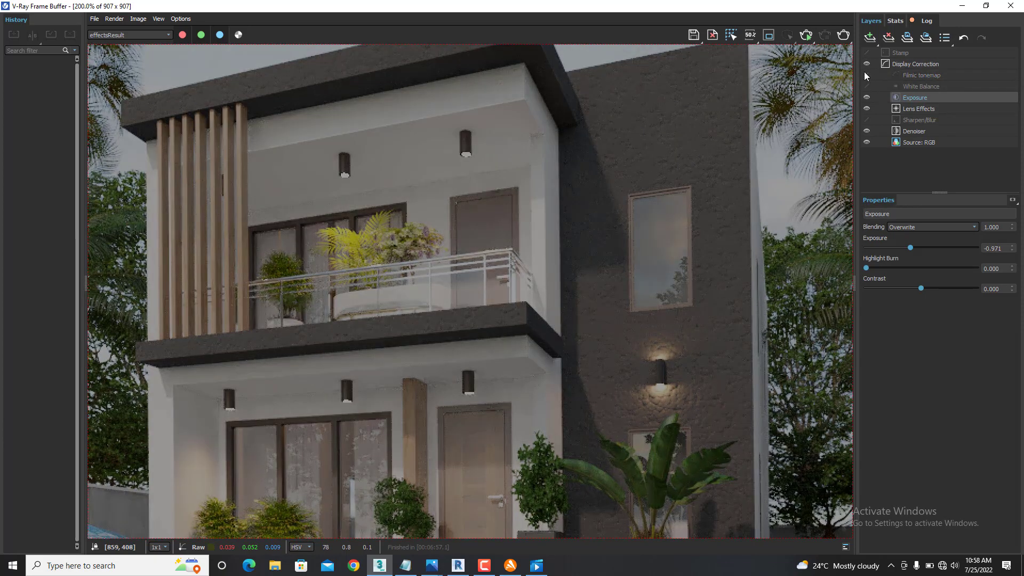
pyautogui.scroll(-2, 543, 317)
pyautogui.scroll(2, 473, 350)
pyautogui.scroll(-2, 477, 347)
pyautogui.scroll(2, 476, 346)
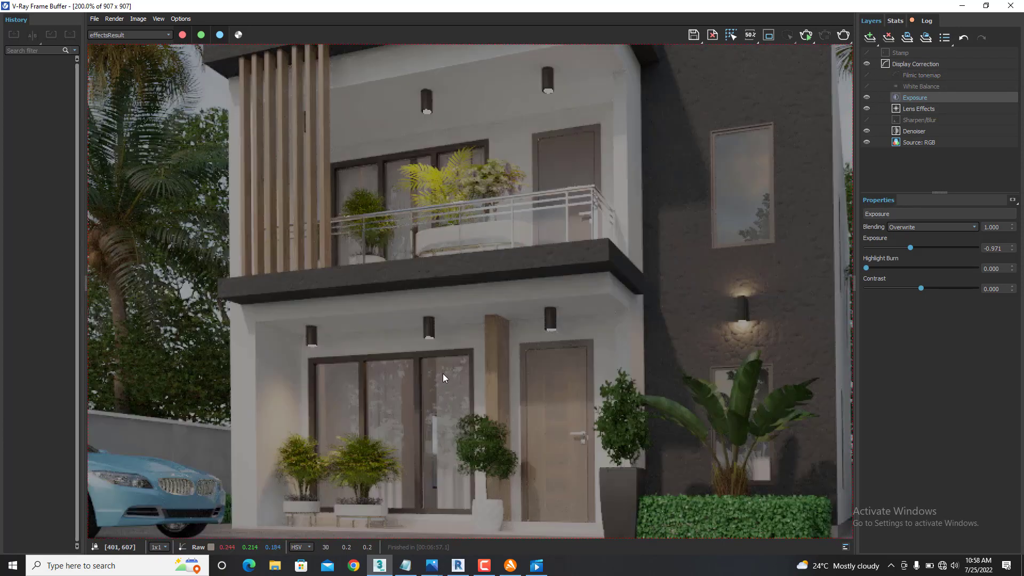
pyautogui.scroll(-2, 478, 378)
pyautogui.scroll(2, 498, 379)
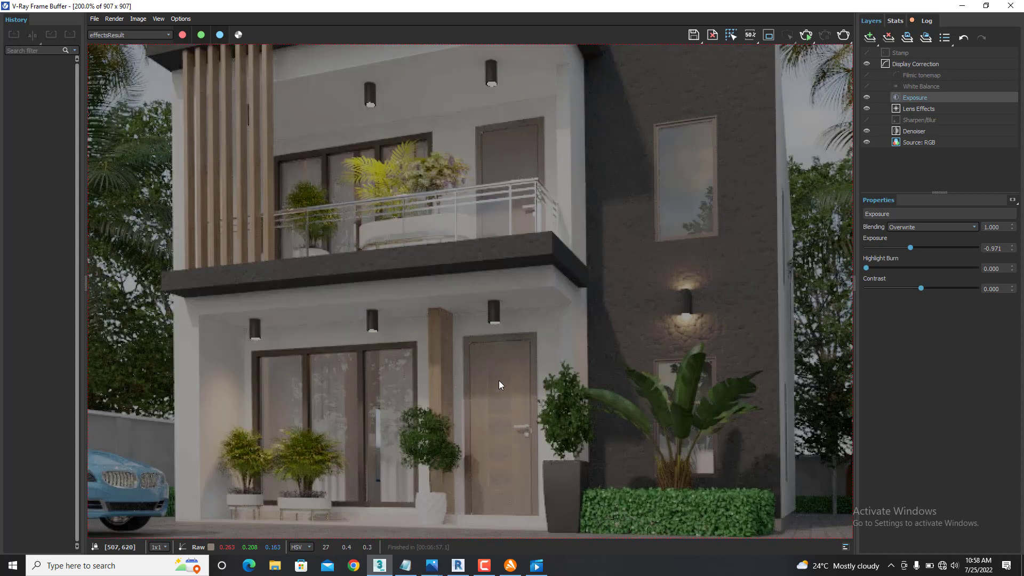
pyautogui.scroll(-2, 507, 292)
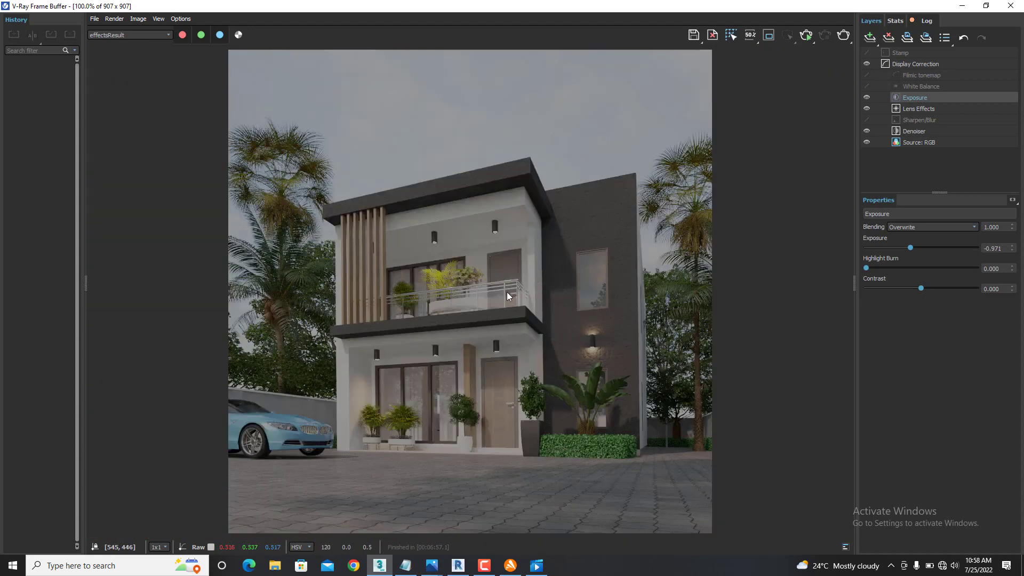
pyautogui.scroll(2, 493, 309)
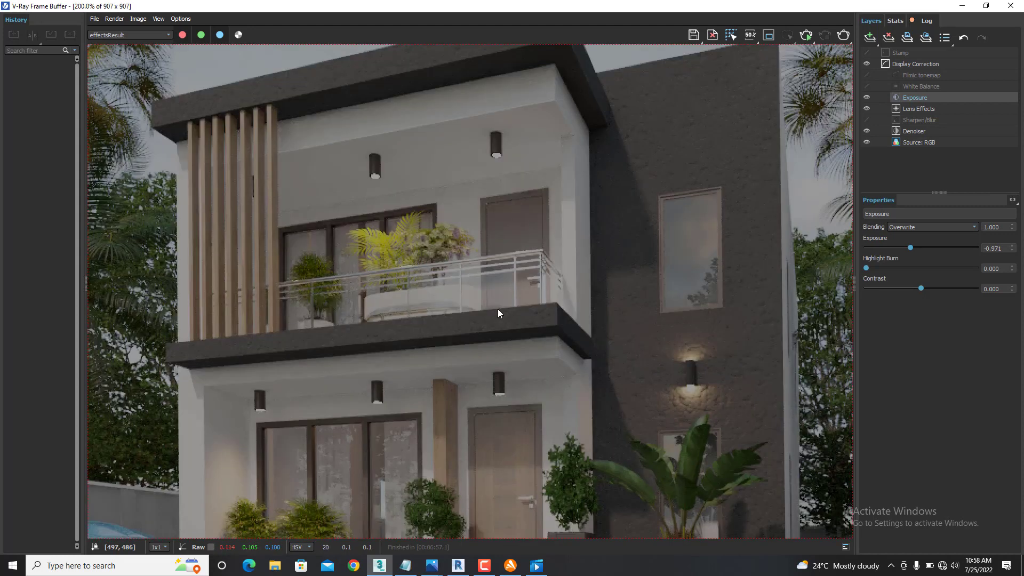
# - Inspect the darkened facade's balcony and ground floor against the whole image, and minimize the frame buffer
pyautogui.scroll(-2, 497, 309)
pyautogui.scroll(2, 464, 321)
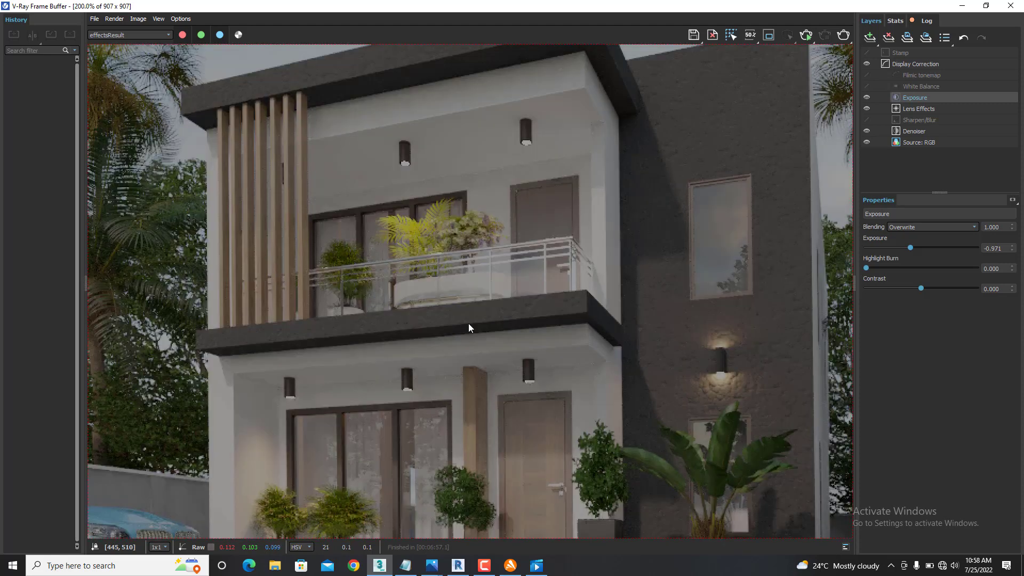
pyautogui.scroll(-2, 469, 325)
pyautogui.scroll(2, 533, 330)
pyautogui.scroll(-2, 575, 261)
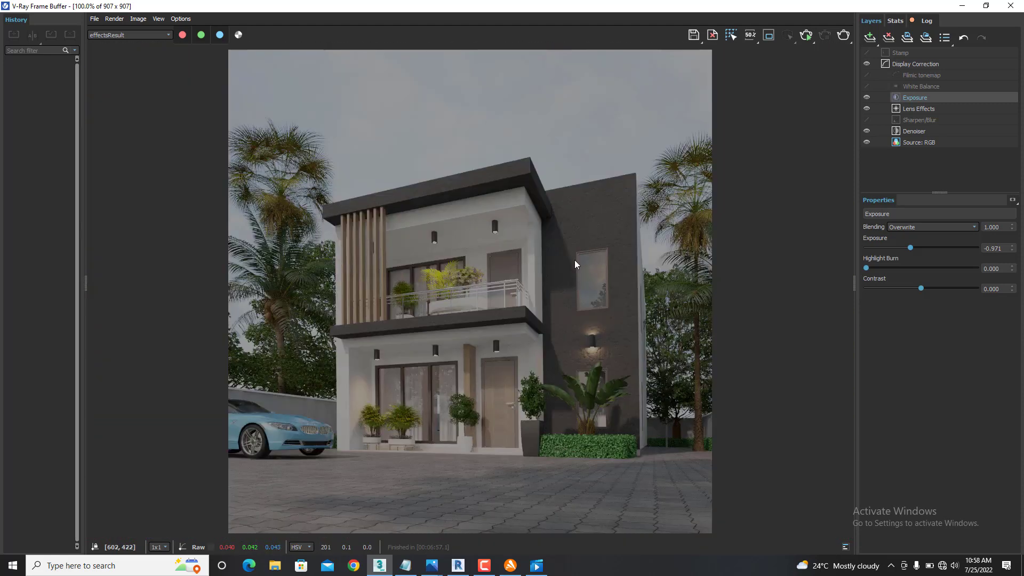
pyautogui.click(962, 5)
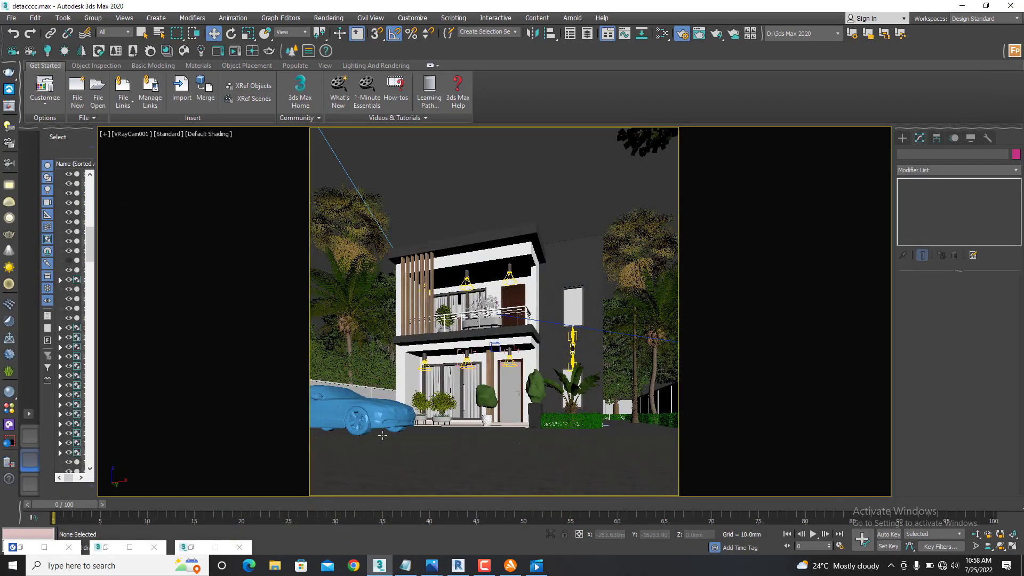
# - Reopen the render setup and delete the VRaySpecular element from the render elements
pyautogui.click(682, 37)
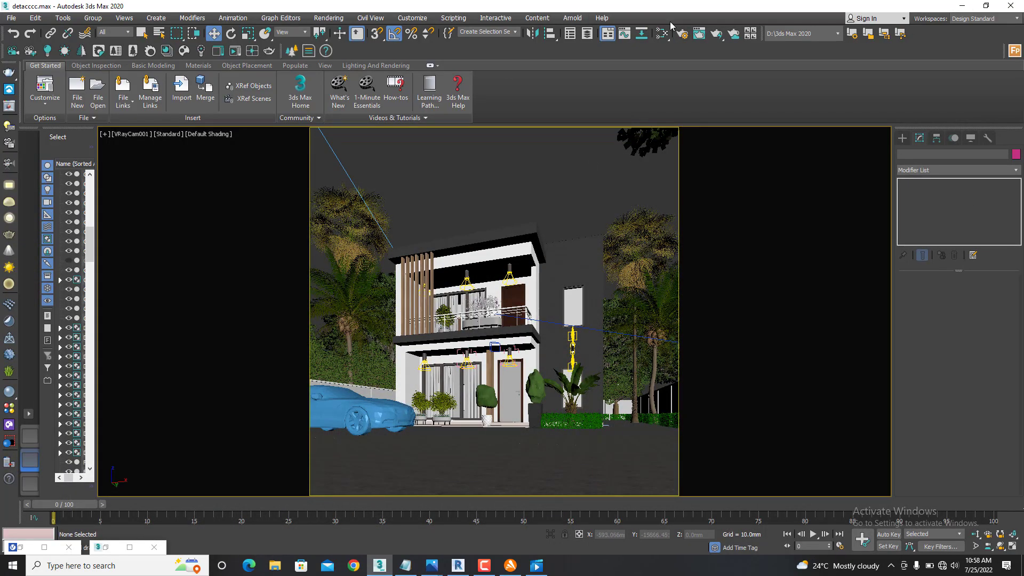
pyautogui.click(683, 36)
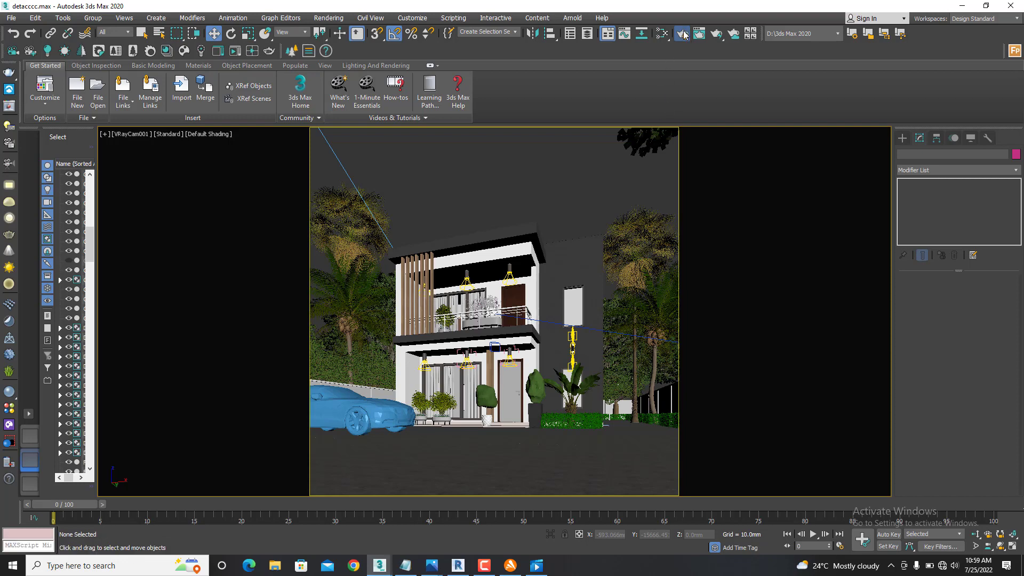
pyautogui.click(685, 36)
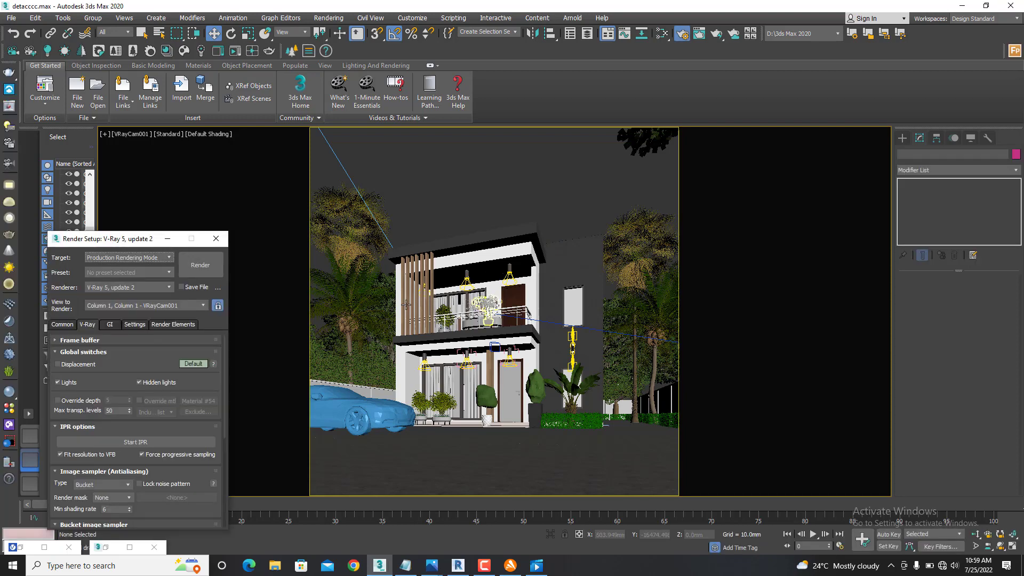
pyautogui.click(163, 324)
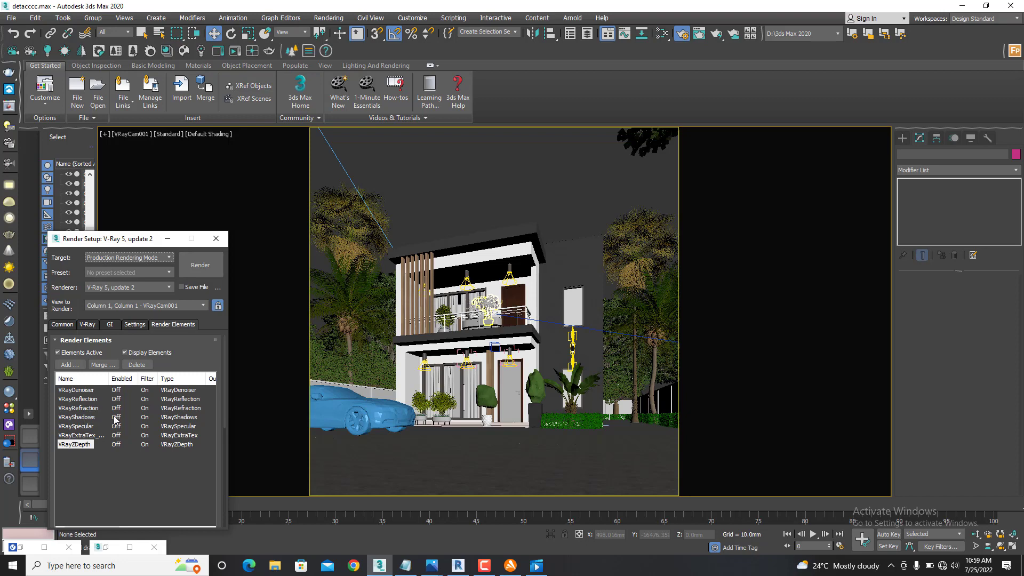
pyautogui.click(84, 427)
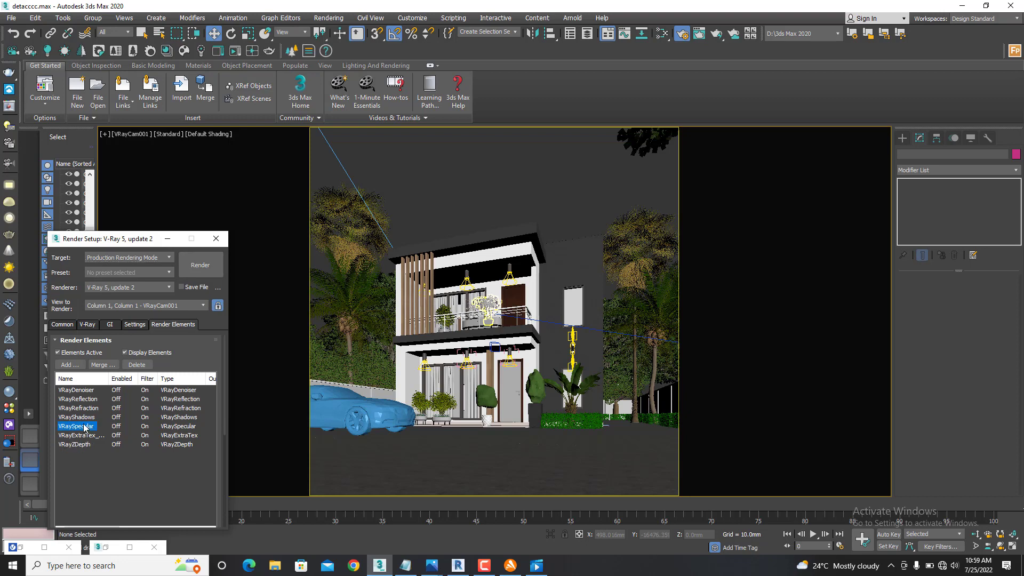
pyautogui.click(137, 365)
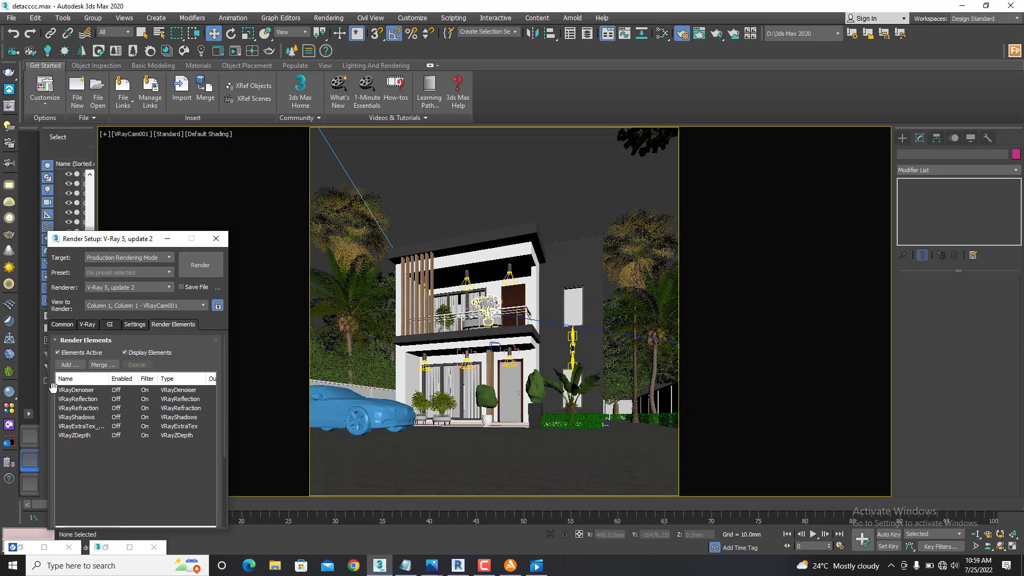
# - Browse the V-Ray render elements available to add, and close the list without adding any
pyautogui.click(69, 364)
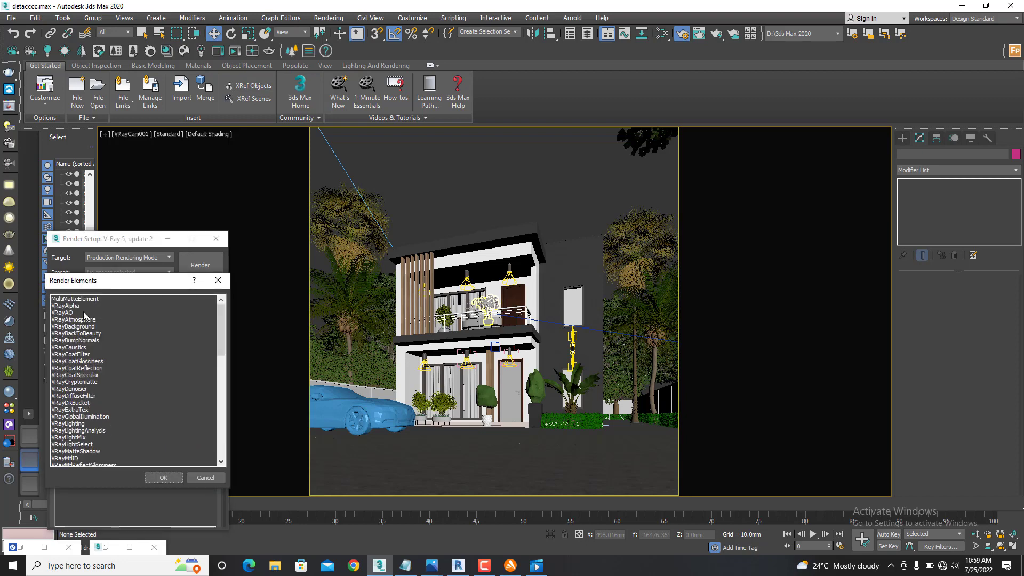
pyautogui.scroll(-2, 74, 421)
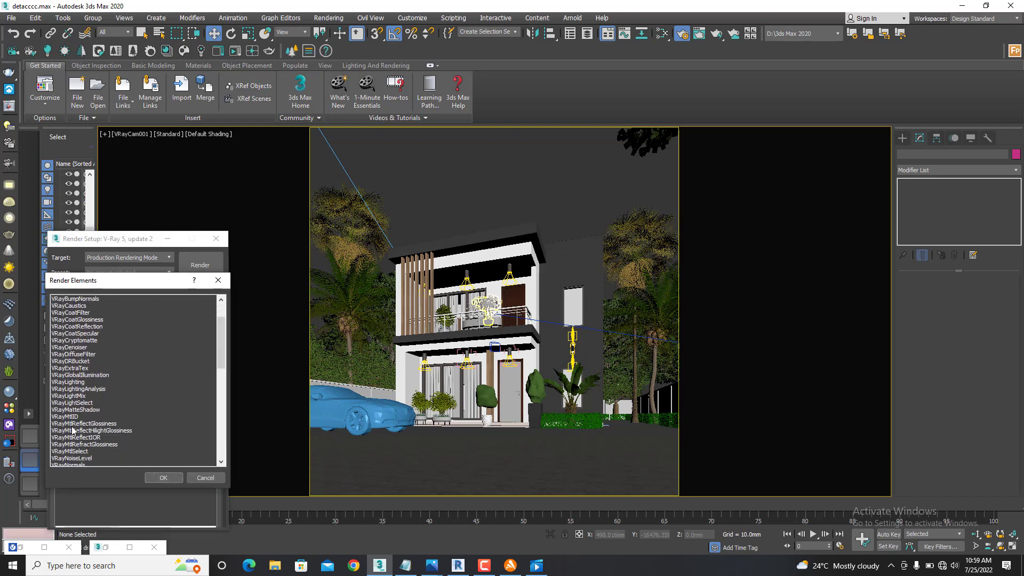
pyautogui.scroll(-5, 73, 430)
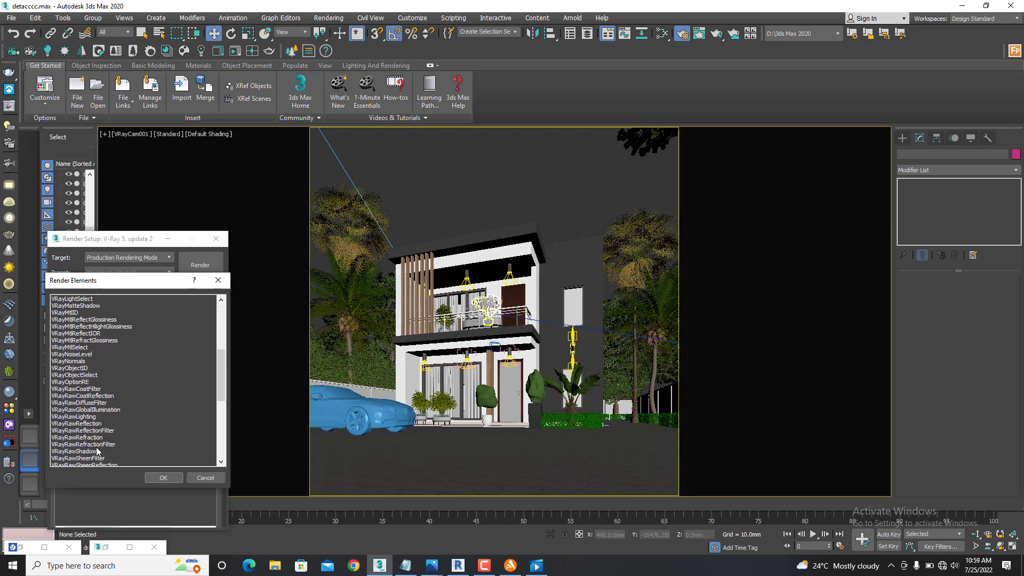
pyautogui.click(206, 478)
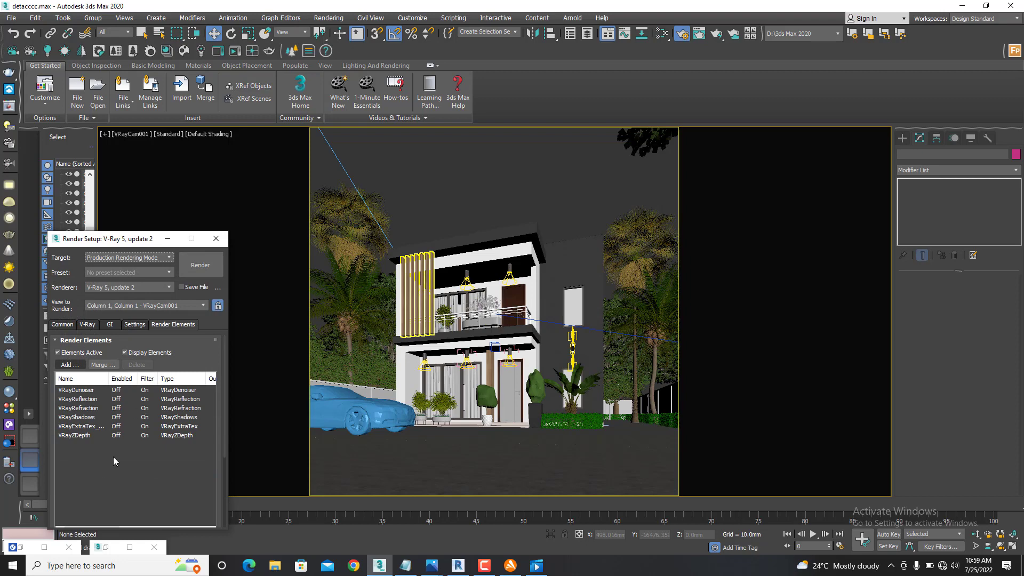
# - Review the VRayDenoiser element's parameters and its preset options, leaving the preset at Mild
pyautogui.click(80, 390)
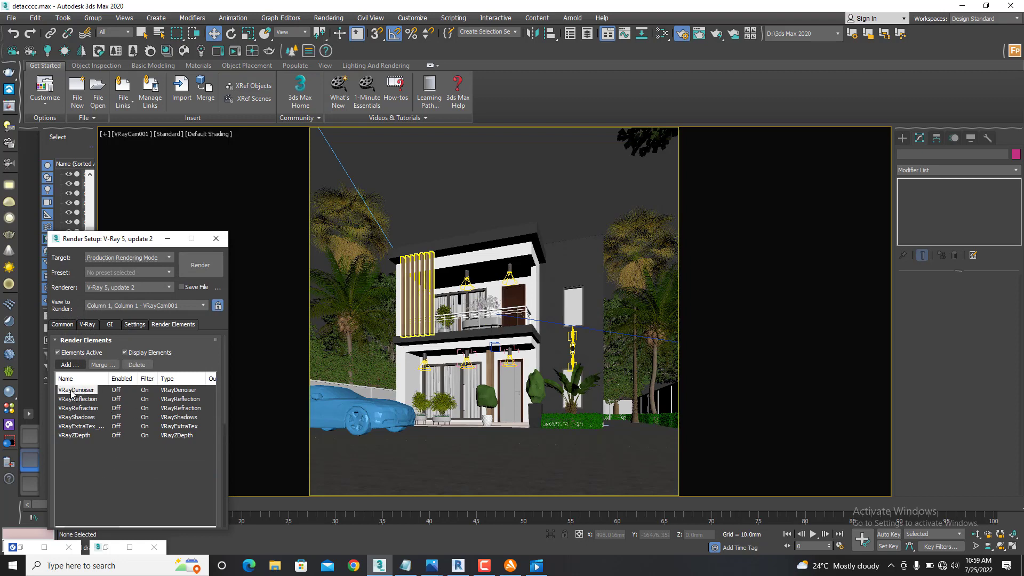
pyautogui.moveTo(226, 383); pyautogui.dragTo(219, 473)
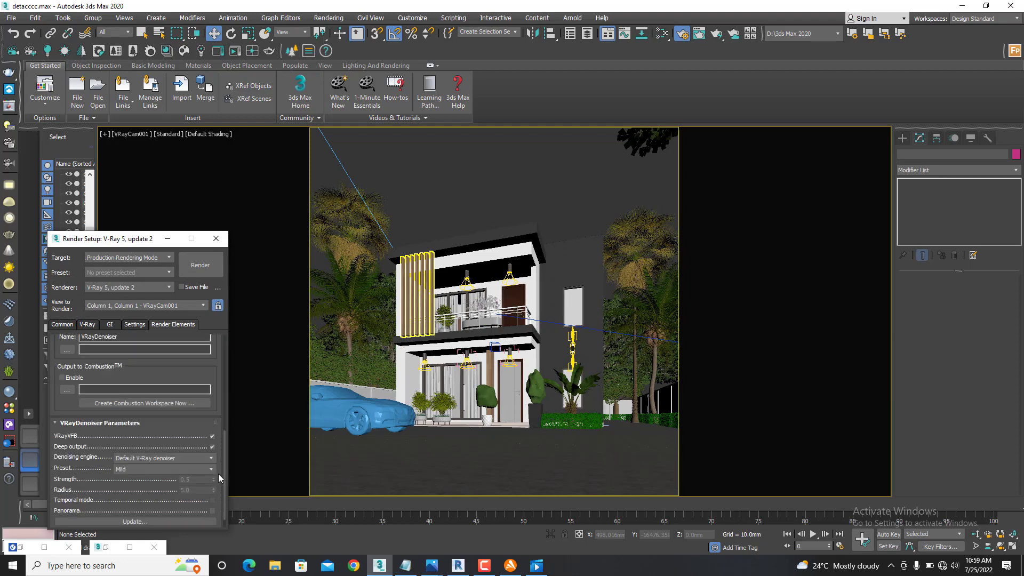
pyautogui.click(137, 469)
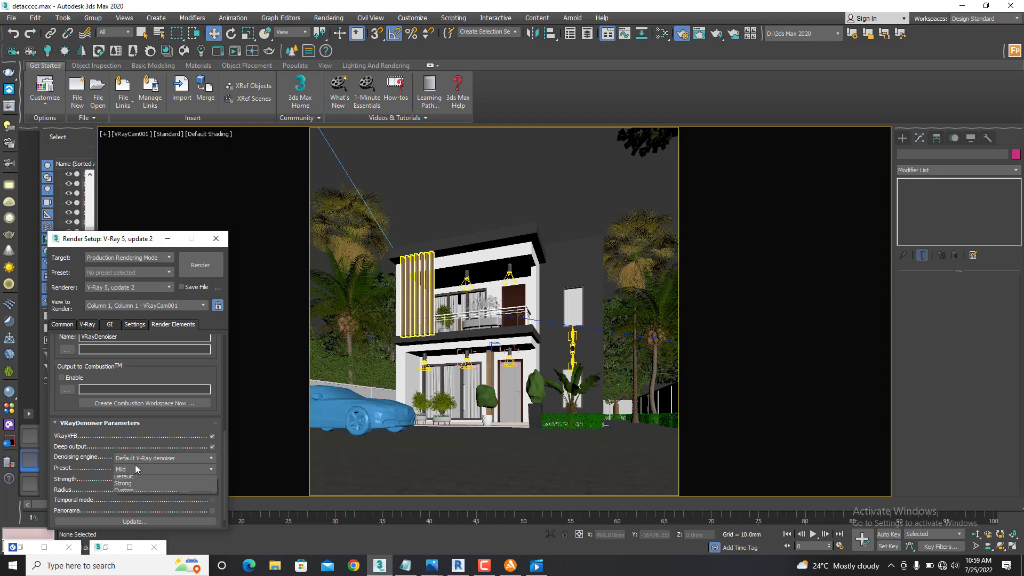
pyautogui.click(128, 478)
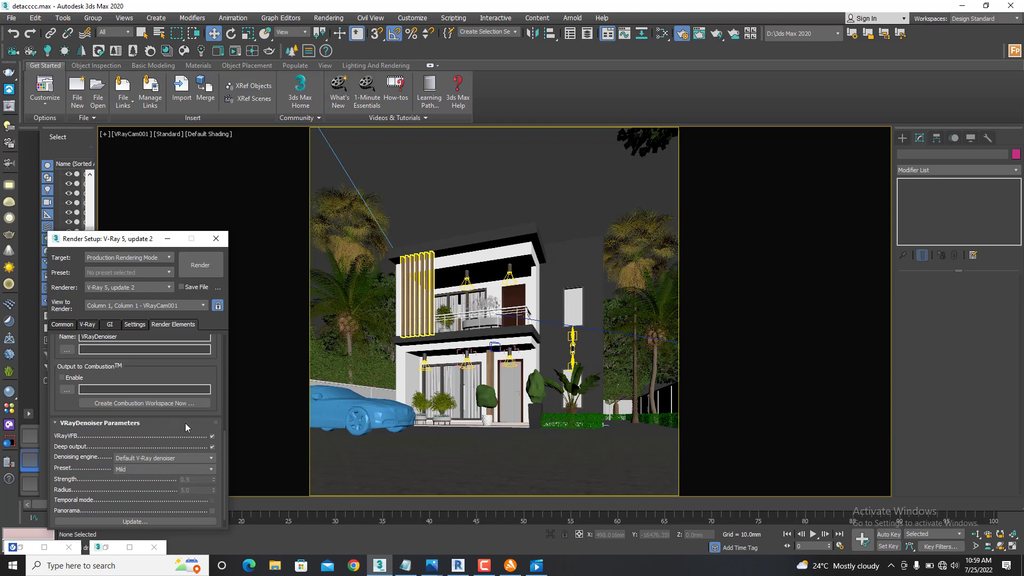
pyautogui.moveTo(205, 370); pyautogui.dragTo(190, 518)
pyautogui.moveTo(199, 365); pyautogui.dragTo(192, 419)
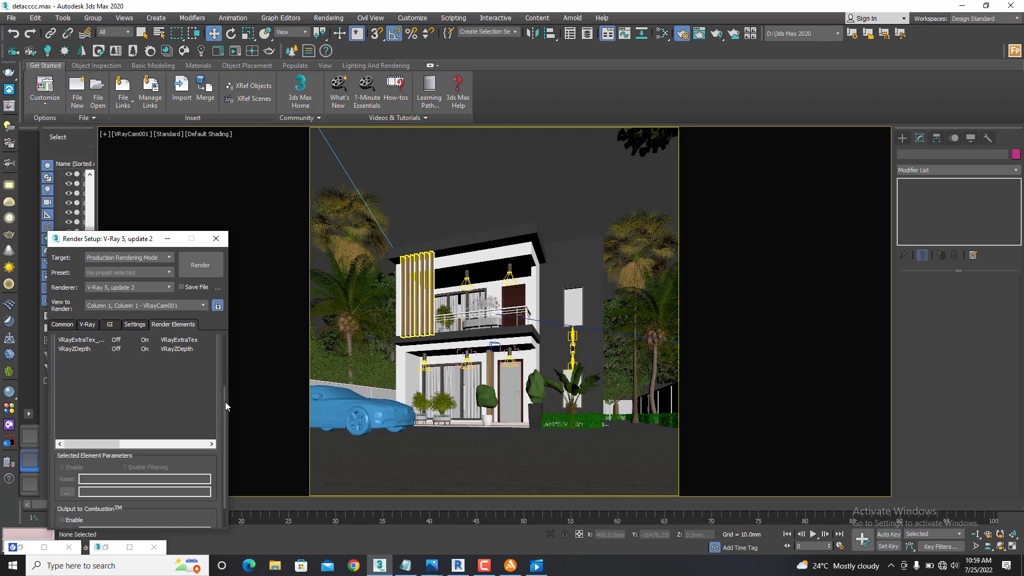
pyautogui.moveTo(225, 402); pyautogui.dragTo(227, 344)
# - Go through the reflection, refraction and shadow elements and assign a new VRayDirt map as the VRayExtraTex element's texture
pyautogui.click(73, 401)
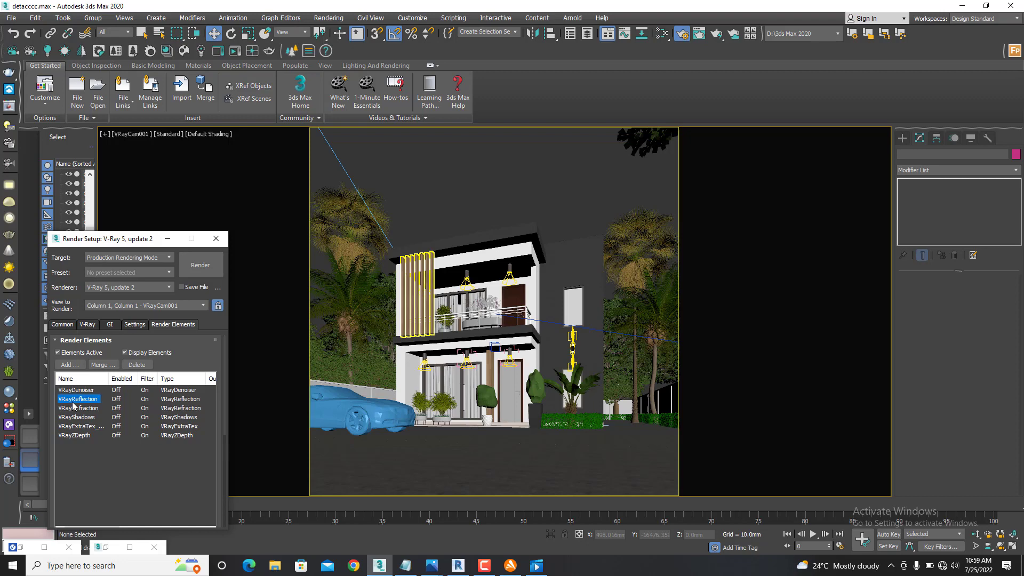
pyautogui.click(81, 409)
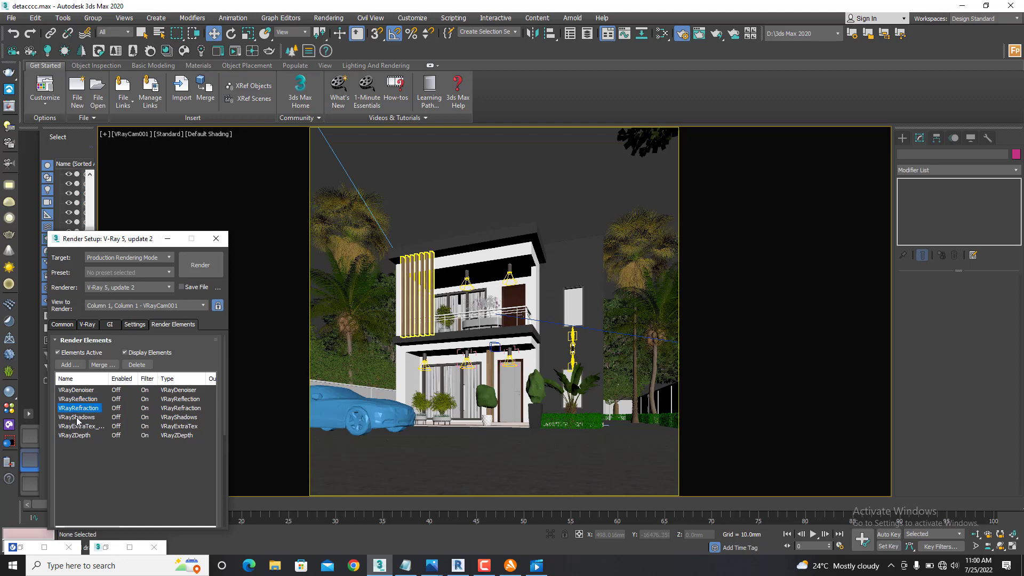
pyautogui.click(74, 418)
pyautogui.click(76, 427)
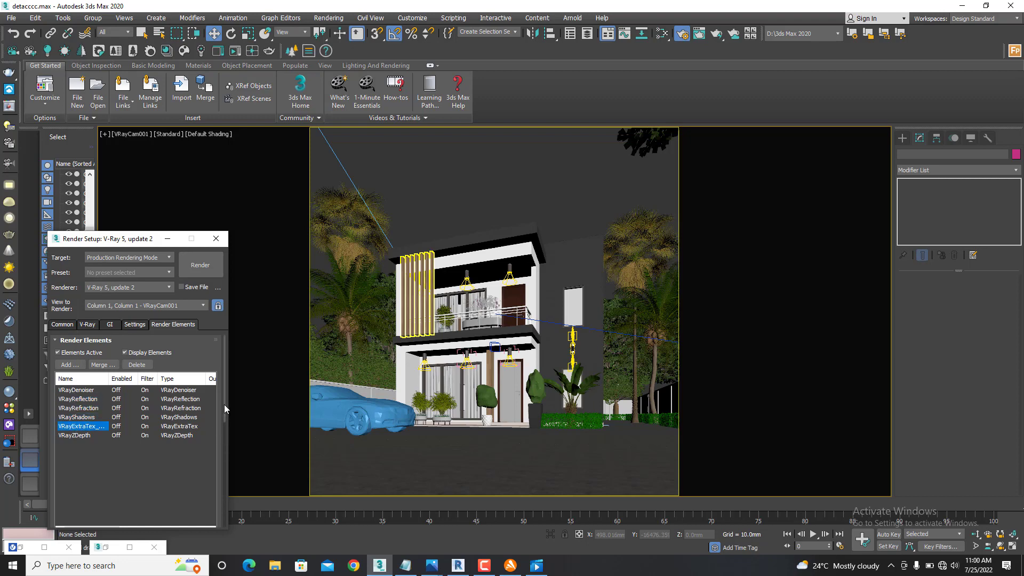
pyautogui.moveTo(224, 409); pyautogui.dragTo(218, 508)
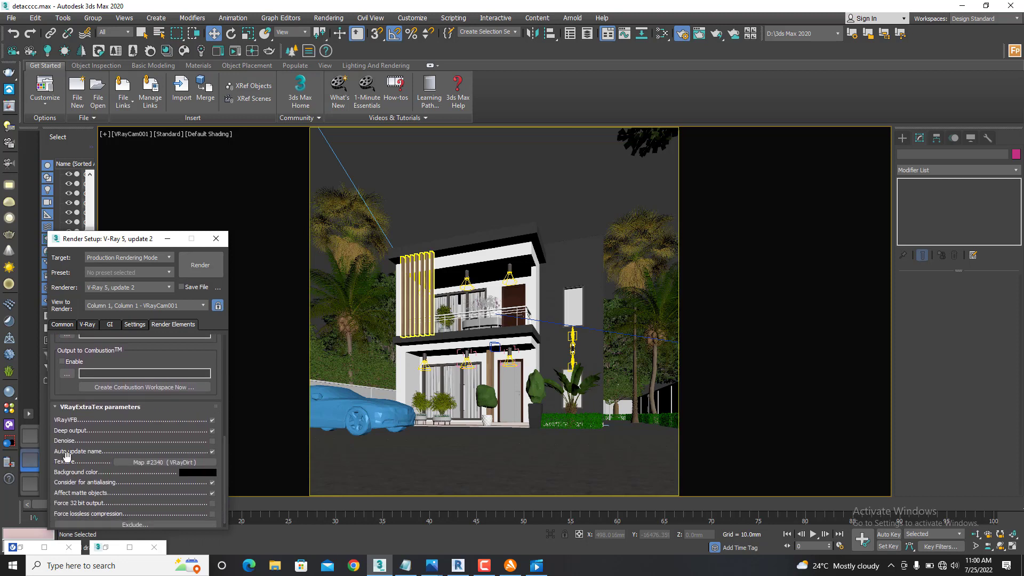
pyautogui.click(152, 462)
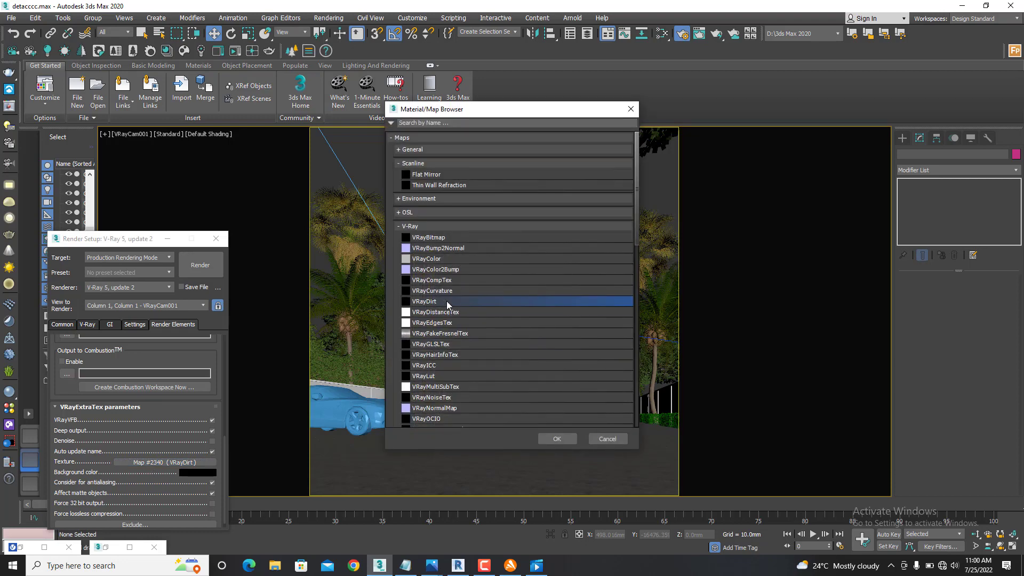
pyautogui.doubleClick(447, 301)
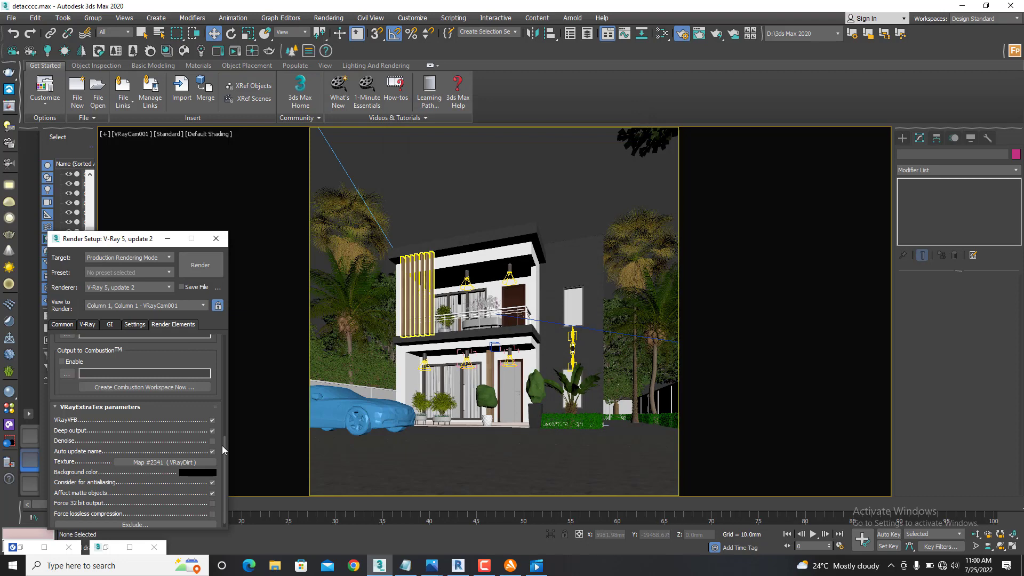
# - Place the VRayExtraTex element's new VRayDirt map in the Slate Material Editor as an instance
pyautogui.press('m')
pyautogui.scroll(-3, 477, 293)
pyautogui.scroll(-4, 476, 297)
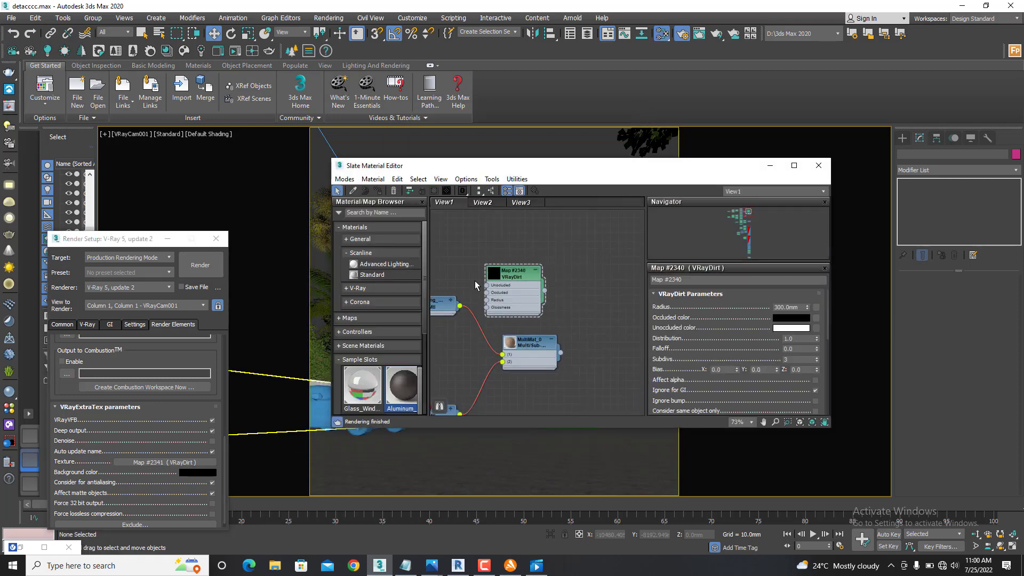
pyautogui.moveTo(563, 349); pyautogui.dragTo(564, 346)
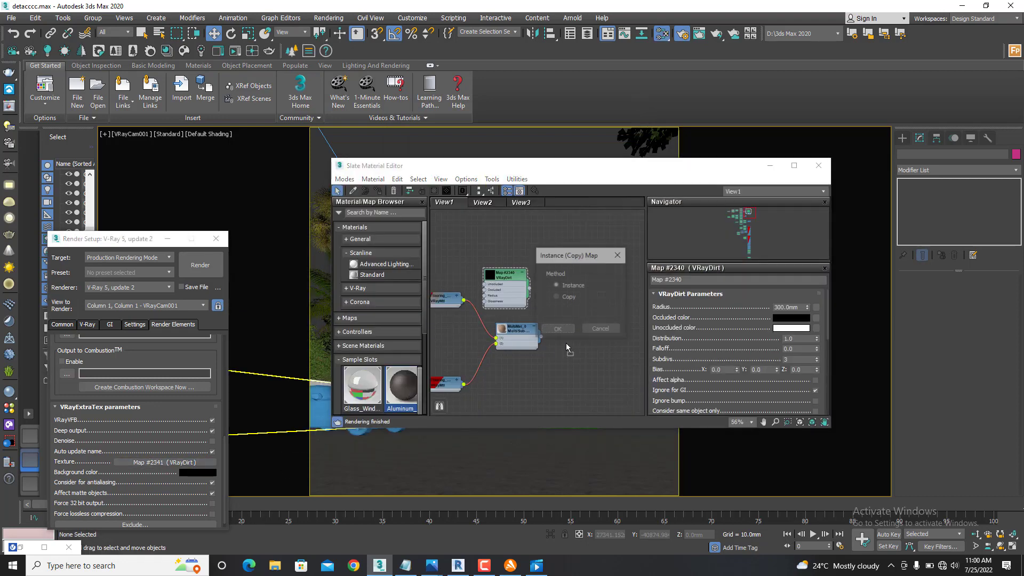
pyautogui.click(565, 331)
pyautogui.scroll(3, 565, 341)
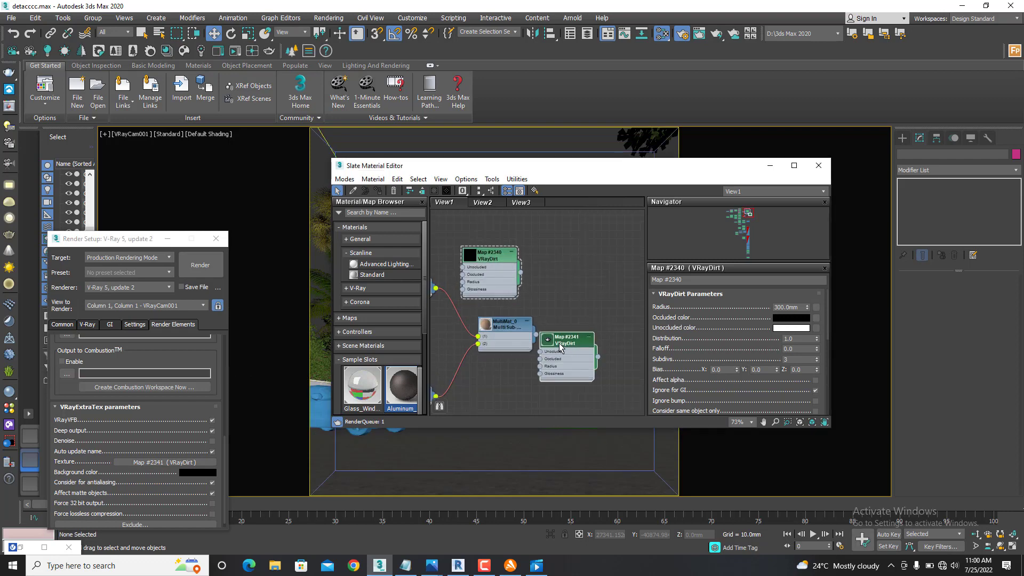
# - Set the instanced VRayDirt map's radius to 300 mm and move its node clear of the neighbouring material
pyautogui.doubleClick(565, 345)
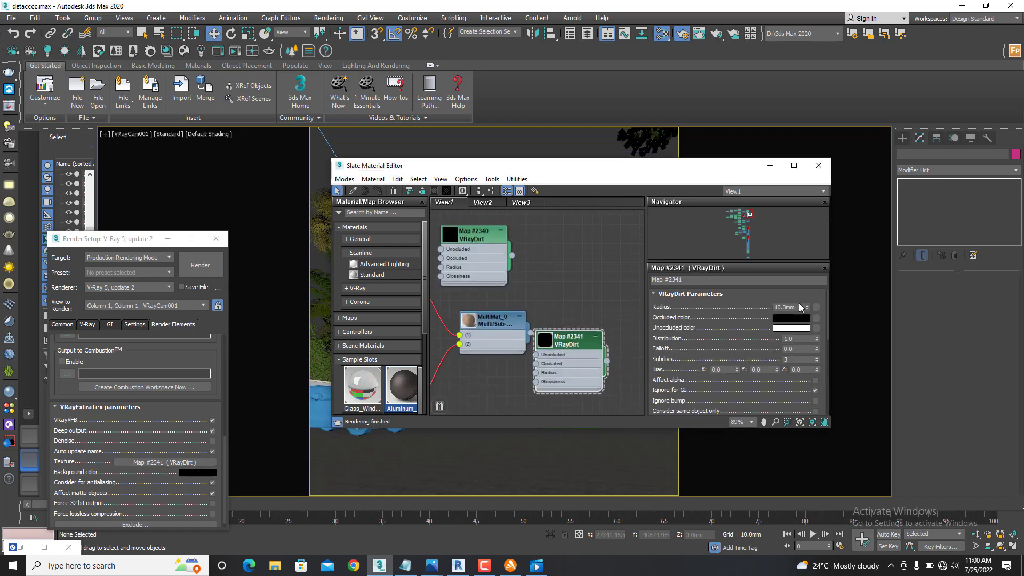
pyautogui.moveTo(800, 308); pyautogui.dragTo(766, 312)
pyautogui.write('300')
pyautogui.press('Return')
pyautogui.moveTo(568, 359); pyautogui.dragTo(605, 322)
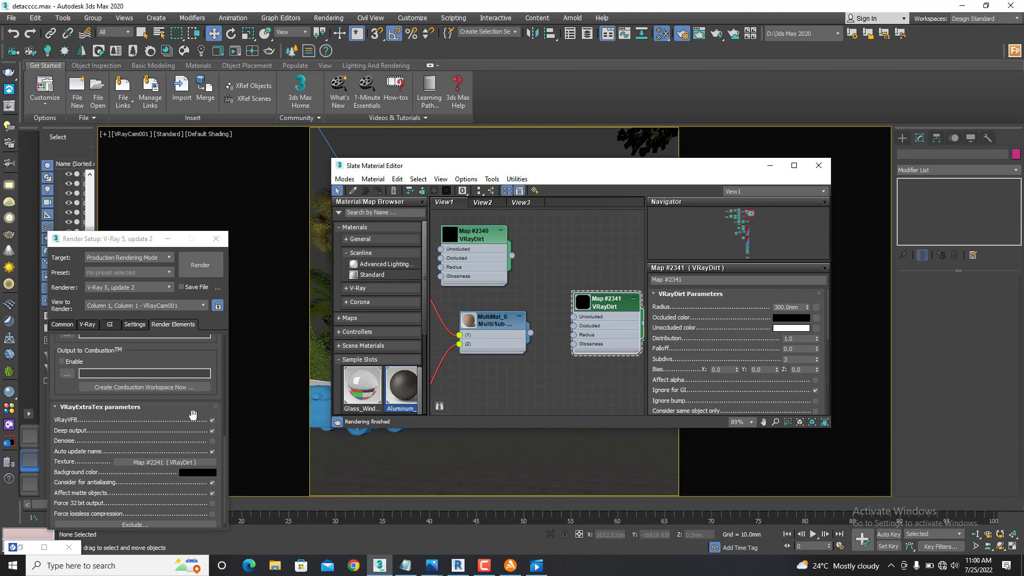
# - Show the VRayZDepth element's parameters, including the minimum and maximum depth settings
pyautogui.moveTo(223, 440); pyautogui.dragTo(225, 349)
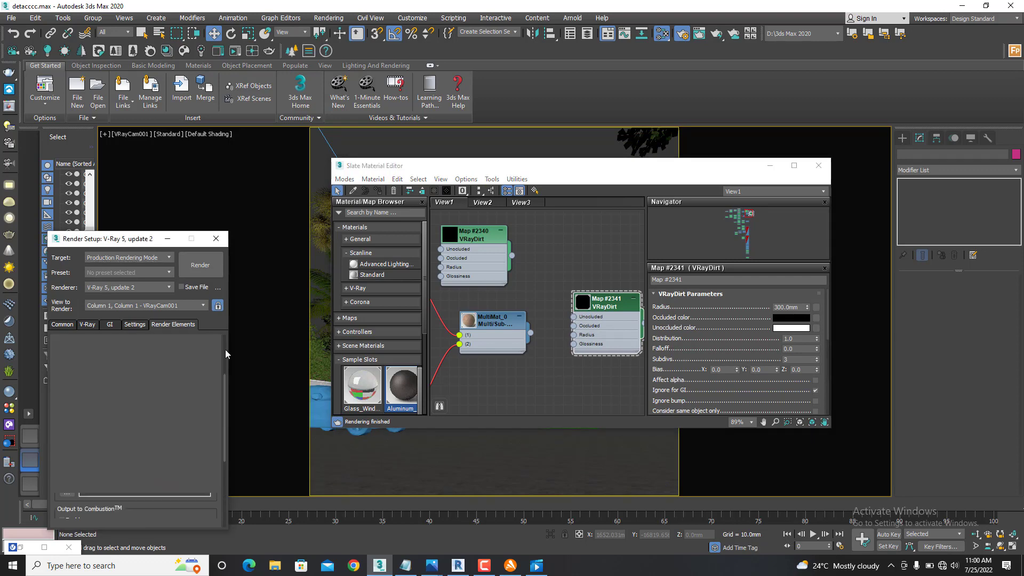
pyautogui.click(78, 437)
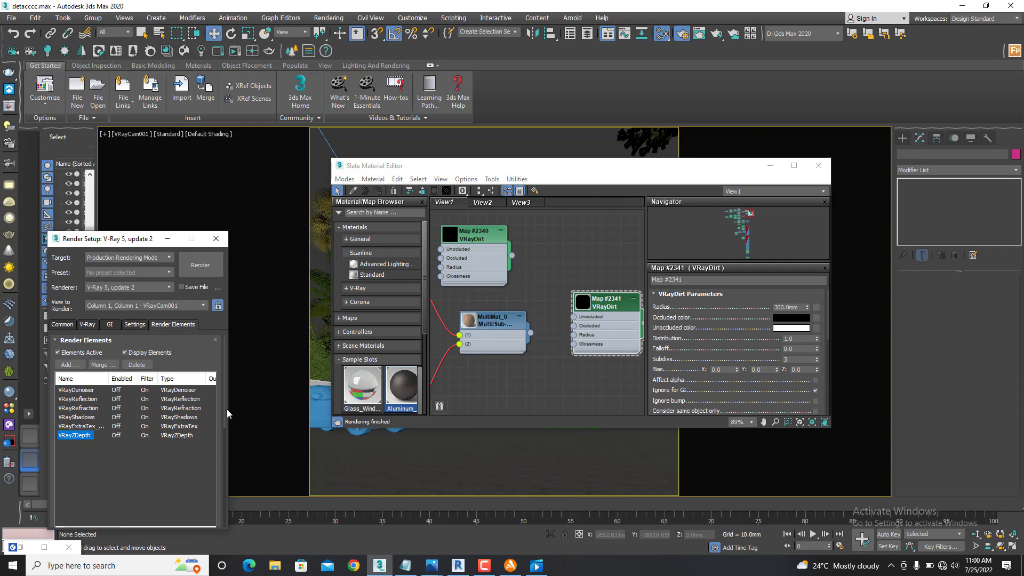
pyautogui.moveTo(225, 401); pyautogui.dragTo(217, 506)
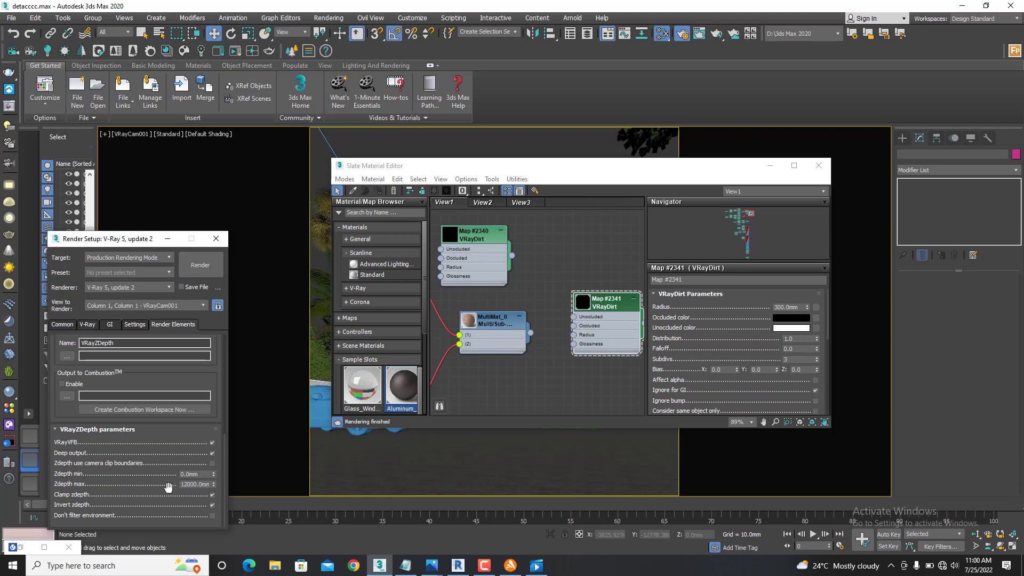
# - Minimise the Slate Material Editor and switch the viewport to the PhysCamera001 camera view
pyautogui.click(770, 165)
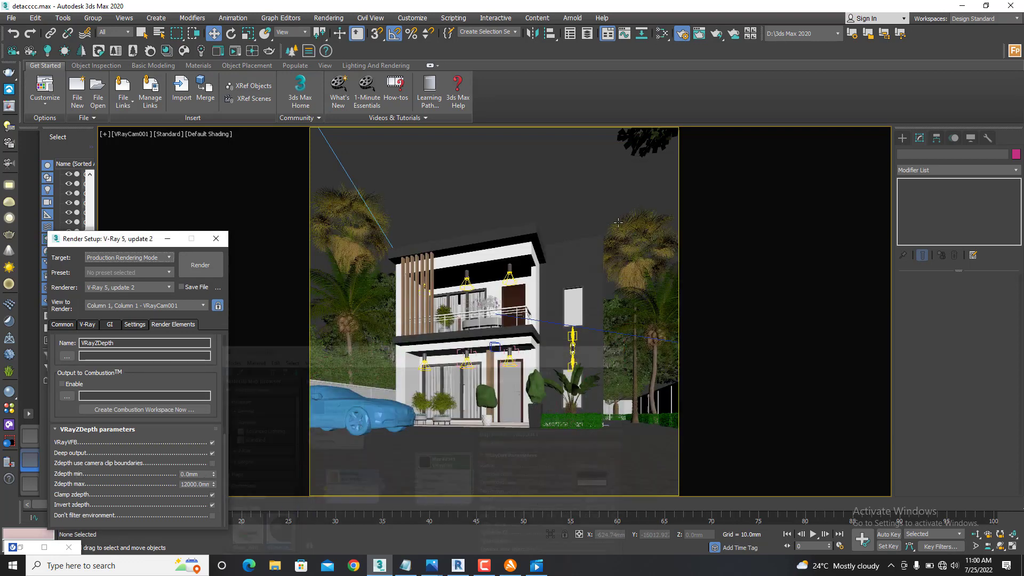
pyautogui.click(143, 133)
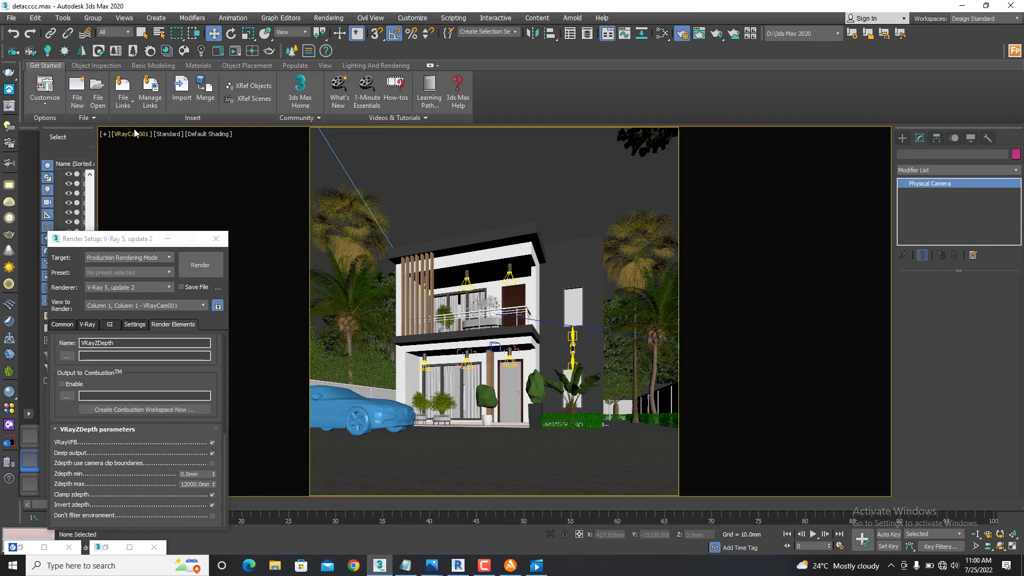
pyautogui.click(133, 134)
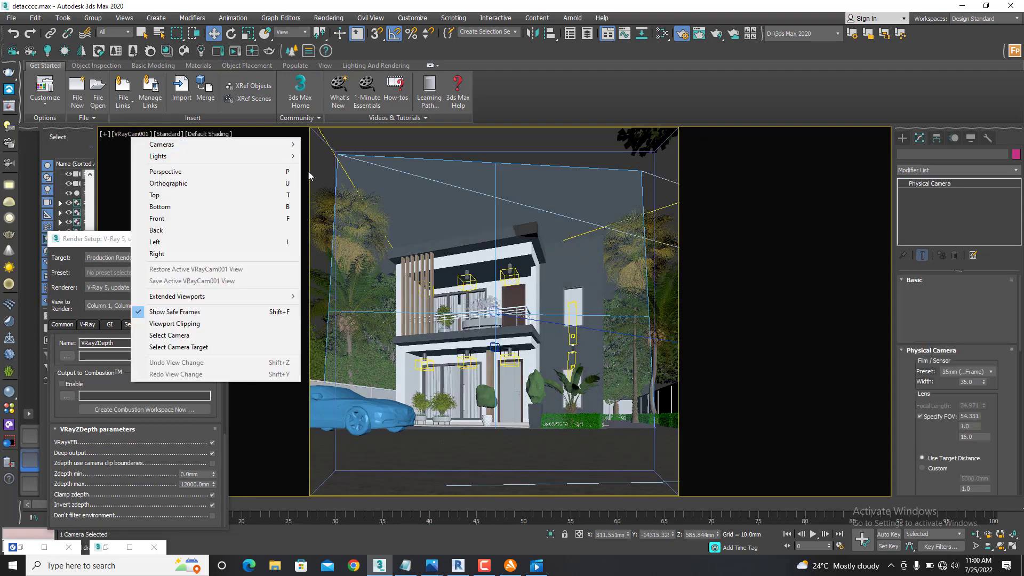
pyautogui.click(389, 179)
pyautogui.press('c')
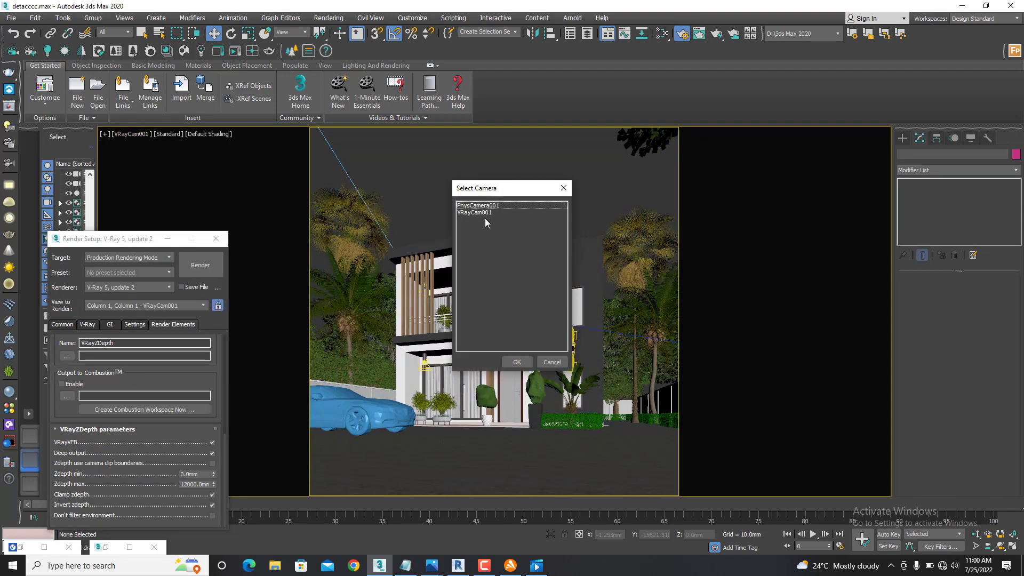
pyautogui.doubleClick(480, 206)
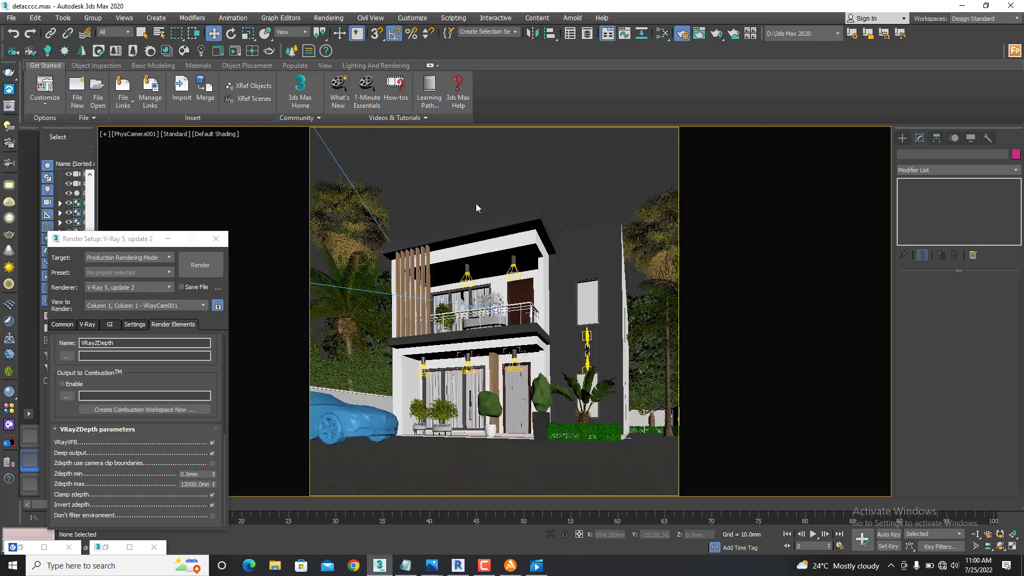
# - Select the camera of the active PhysCamera001 view and show its parameters, including the target distance
pyautogui.click(127, 133)
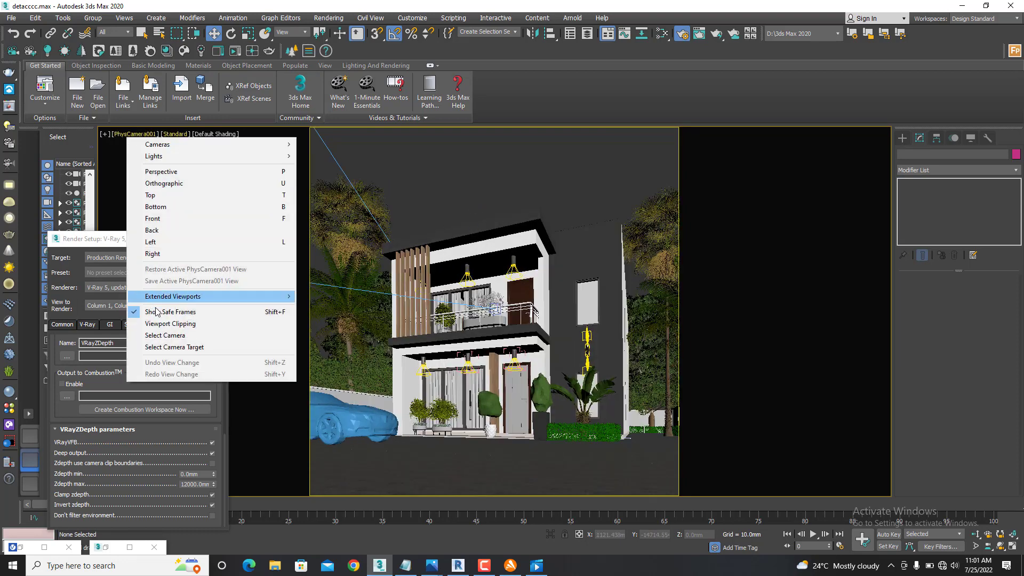
pyautogui.click(163, 340)
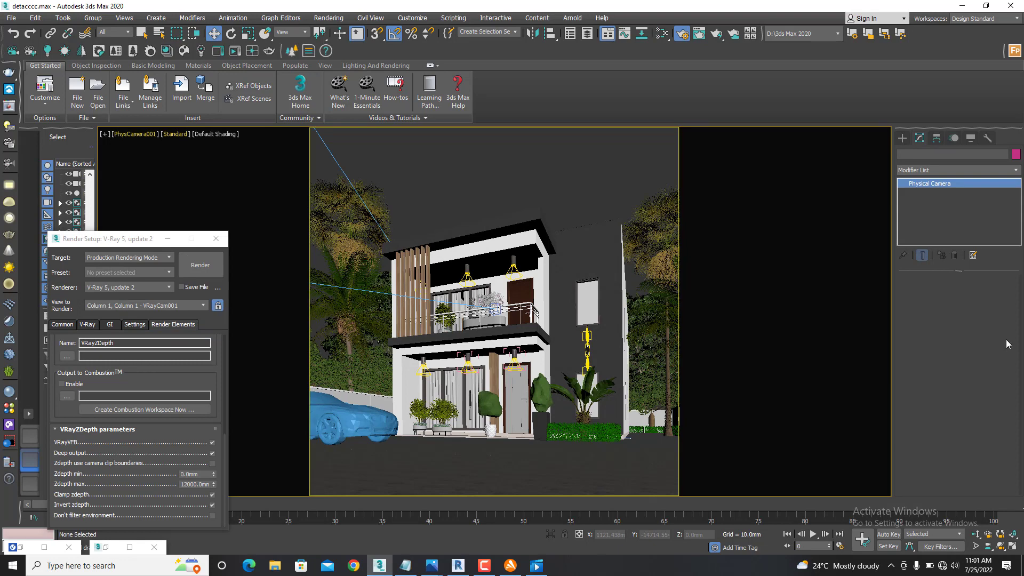
pyautogui.click(947, 193)
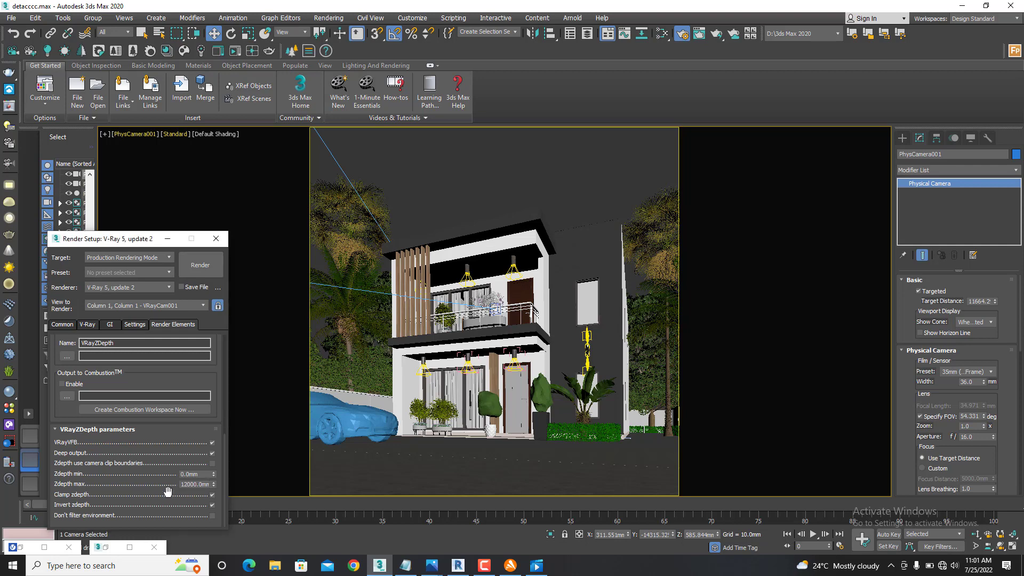
# - Return to the render elements list with nothing selected and restore the minimised V-Ray Frame Buffer window
pyautogui.moveTo(226, 428); pyautogui.dragTo(223, 338)
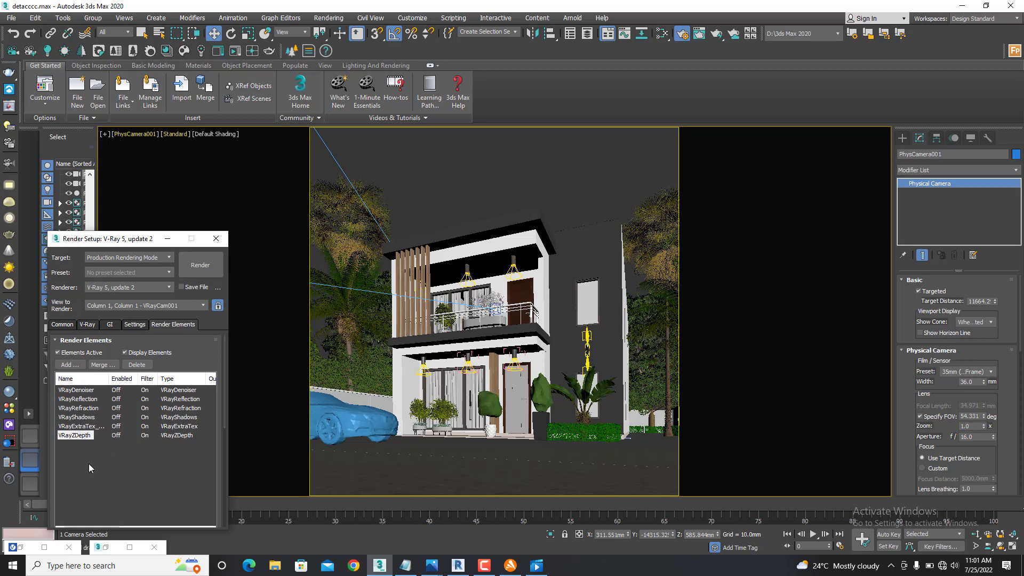
pyautogui.click(116, 462)
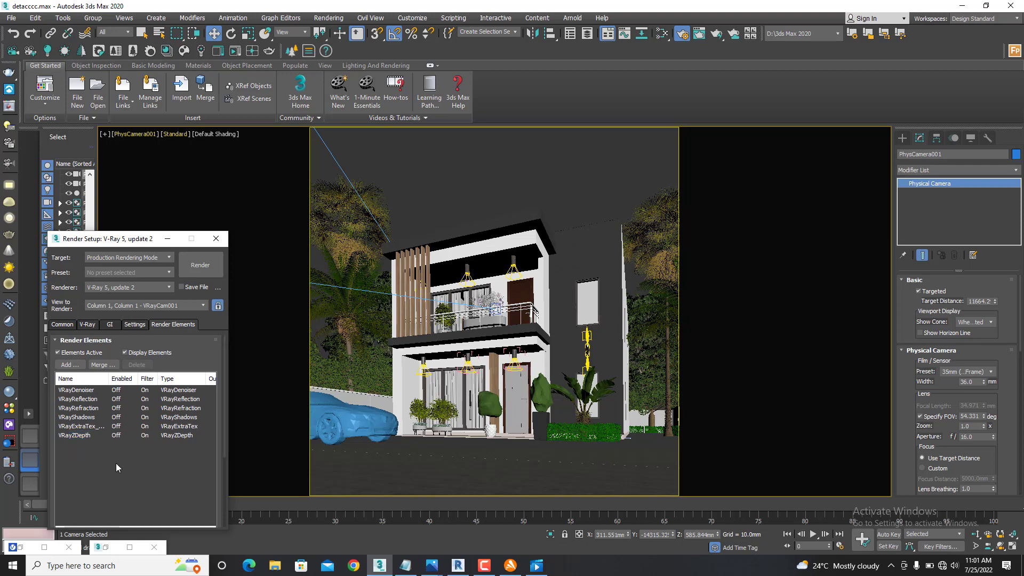
pyautogui.click(45, 547)
pyautogui.scroll(2, 385, 251)
pyautogui.scroll(-1, 389, 290)
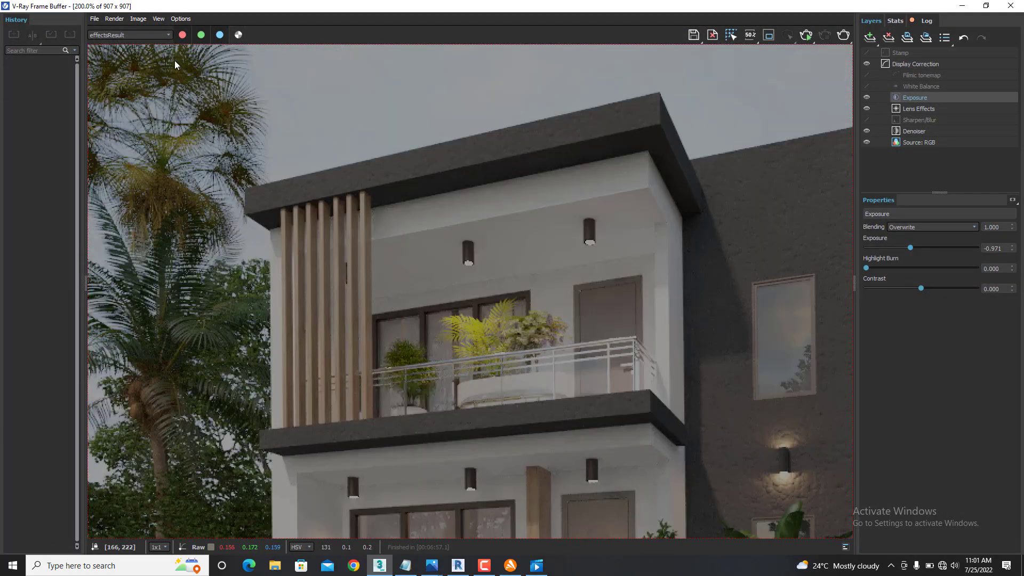
# - Show the VRayDenoiser channel of the finished render and examine the upper facade in it
pyautogui.click(171, 35)
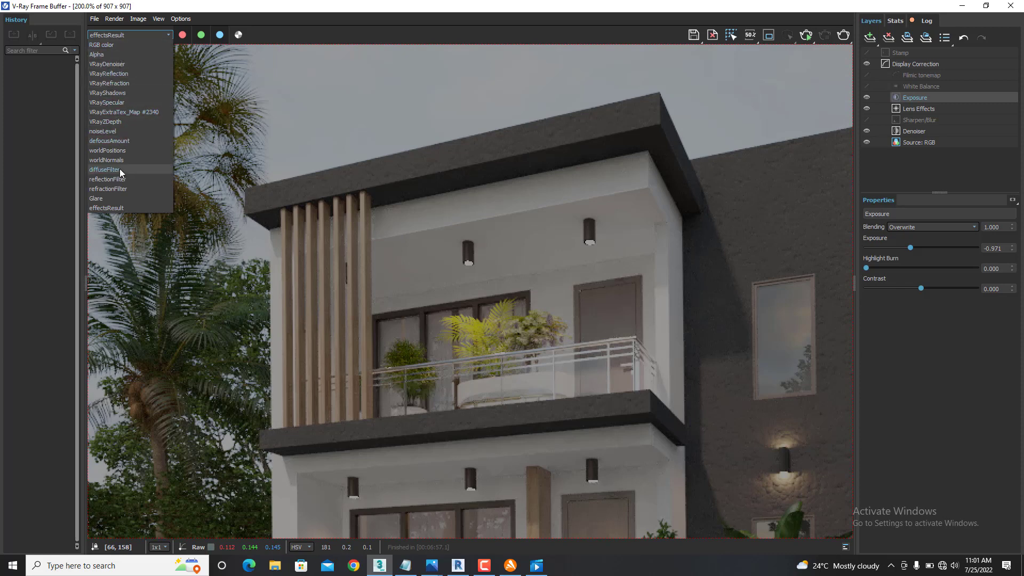
pyautogui.click(113, 64)
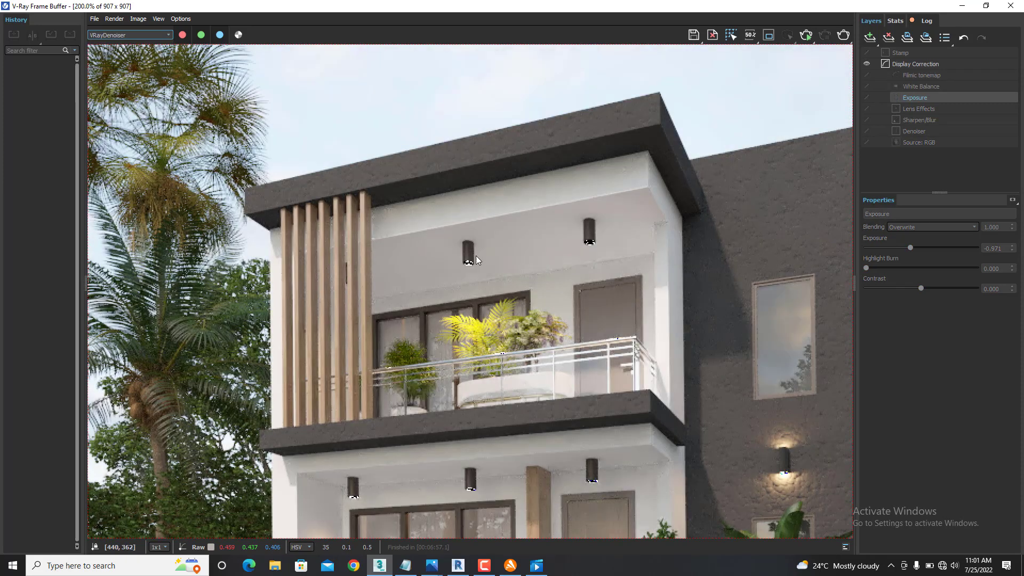
pyautogui.scroll(-1, 565, 288)
pyautogui.scroll(1, 575, 303)
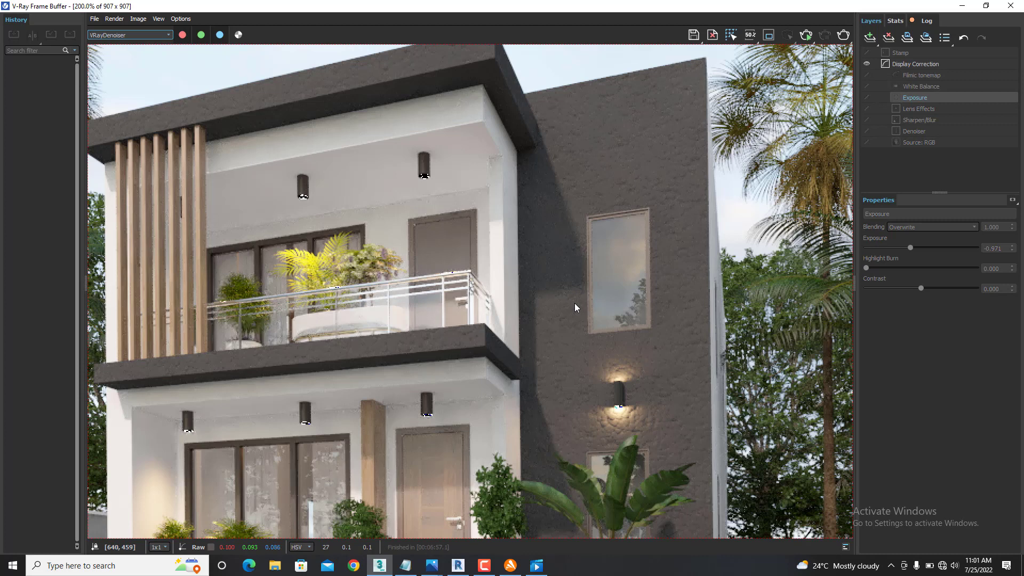
# - Switch the frame buffer to the VRayReflection channel and inspect the balcony glass, windows and door reflections up close
pyautogui.click(164, 33)
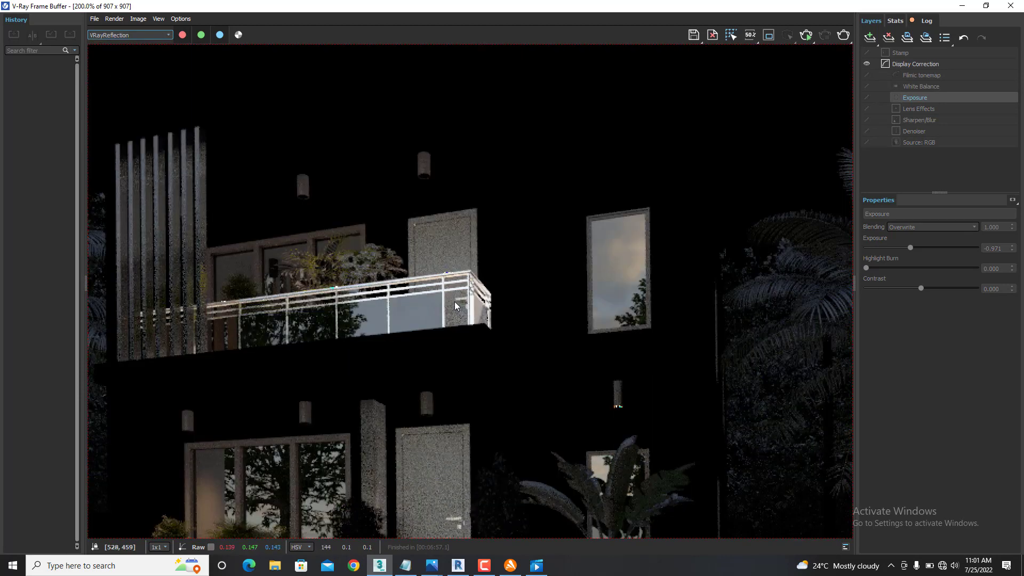
pyautogui.scroll(1, 372, 357)
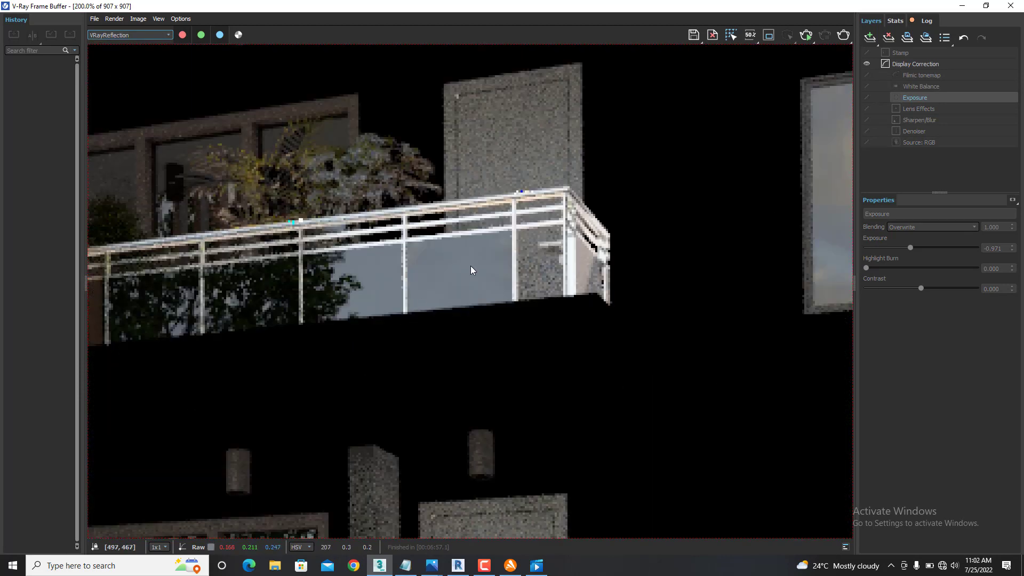
pyautogui.scroll(-1, 470, 265)
pyautogui.scroll(1, 423, 302)
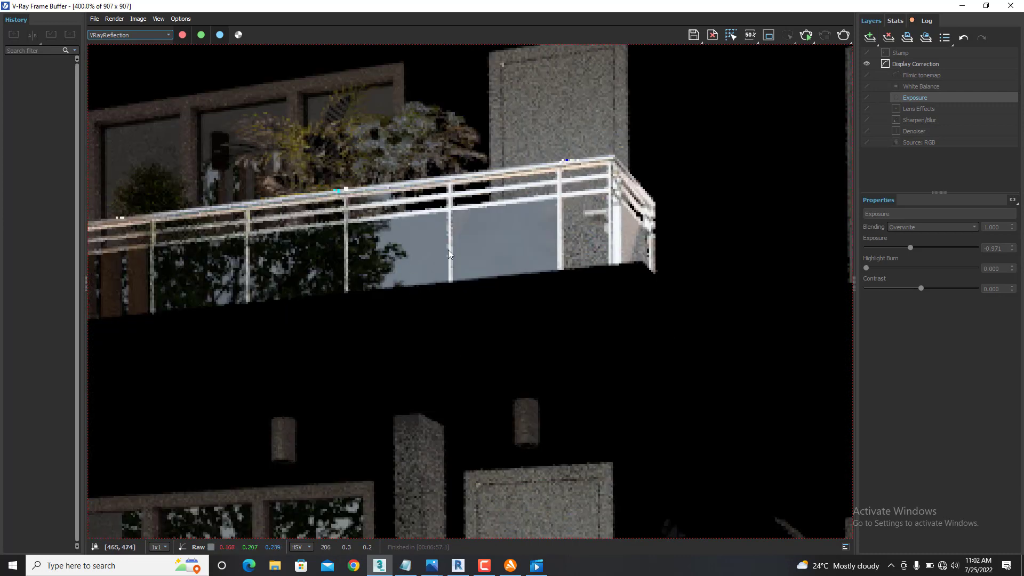
pyautogui.scroll(-1, 373, 420)
pyautogui.scroll(2, 375, 360)
pyautogui.scroll(-1, 376, 360)
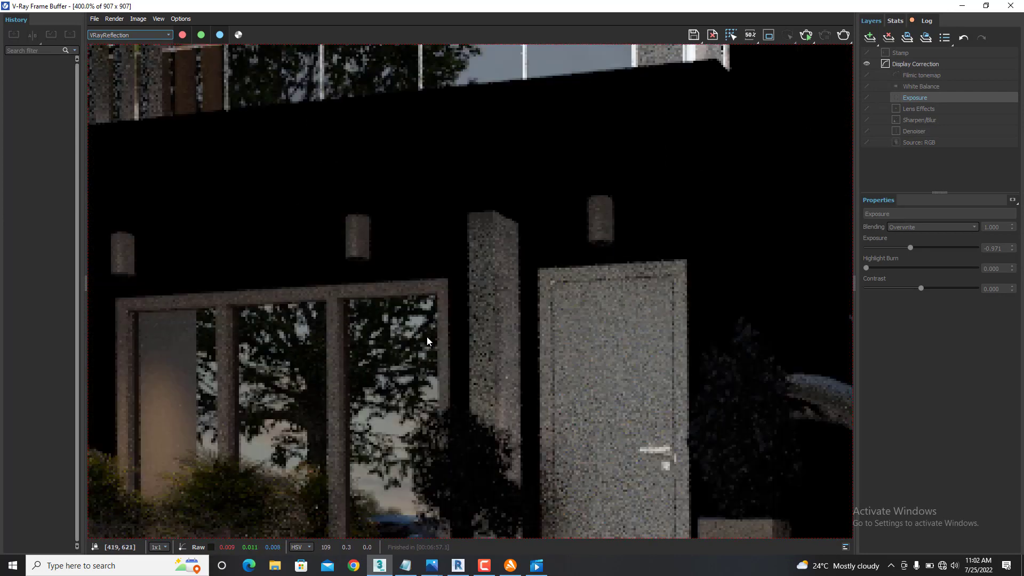
pyautogui.scroll(-1, 428, 341)
pyautogui.scroll(1, 388, 199)
pyautogui.scroll(-1, 388, 204)
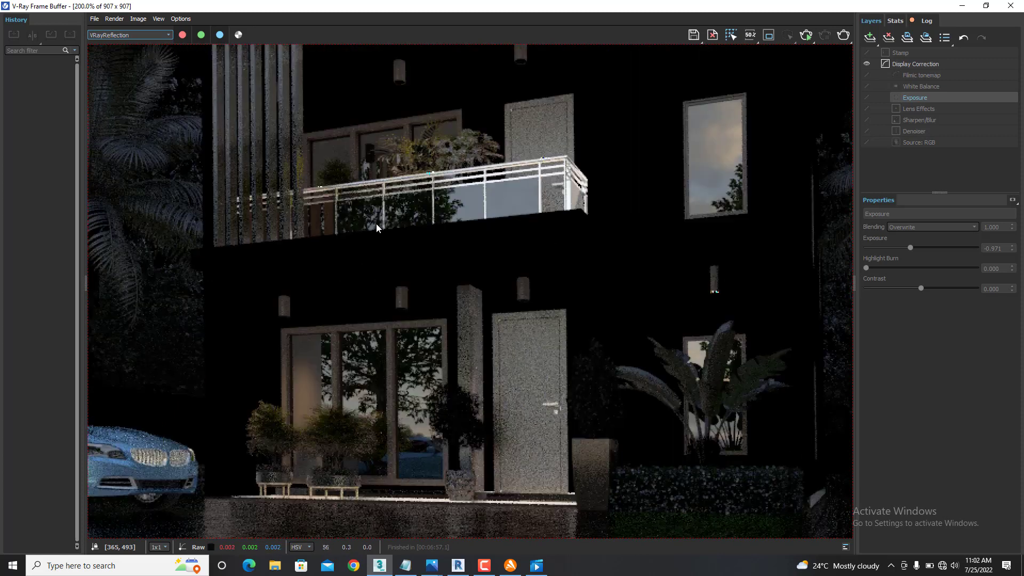
pyautogui.scroll(1, 678, 180)
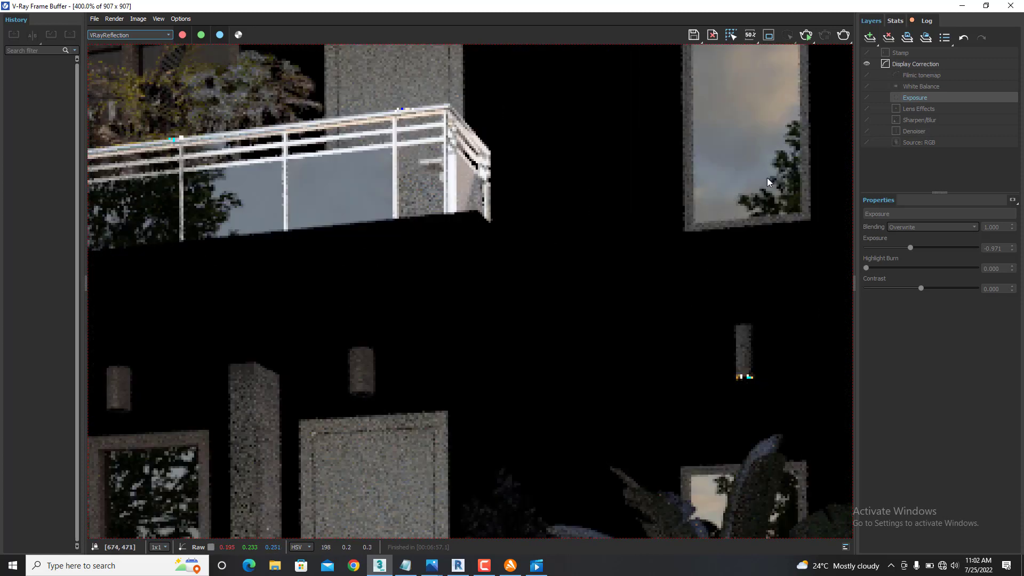
# - Display the VRayRefraction channel and examine the glass areas of the windows and balcony
pyautogui.click(141, 36)
pyautogui.click(123, 82)
pyautogui.scroll(-2, 341, 248)
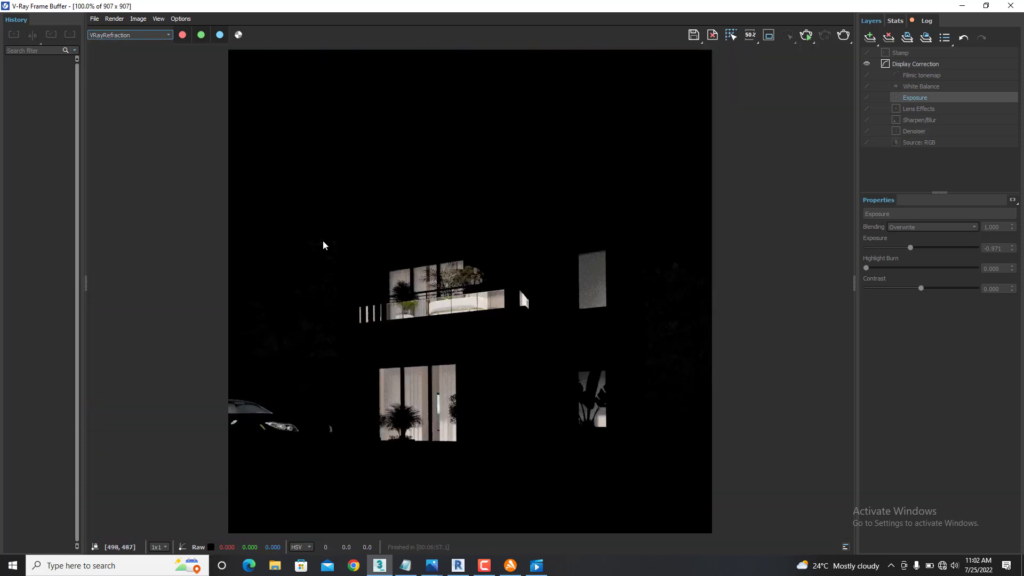
pyautogui.scroll(2, 465, 323)
pyautogui.scroll(-1, 337, 235)
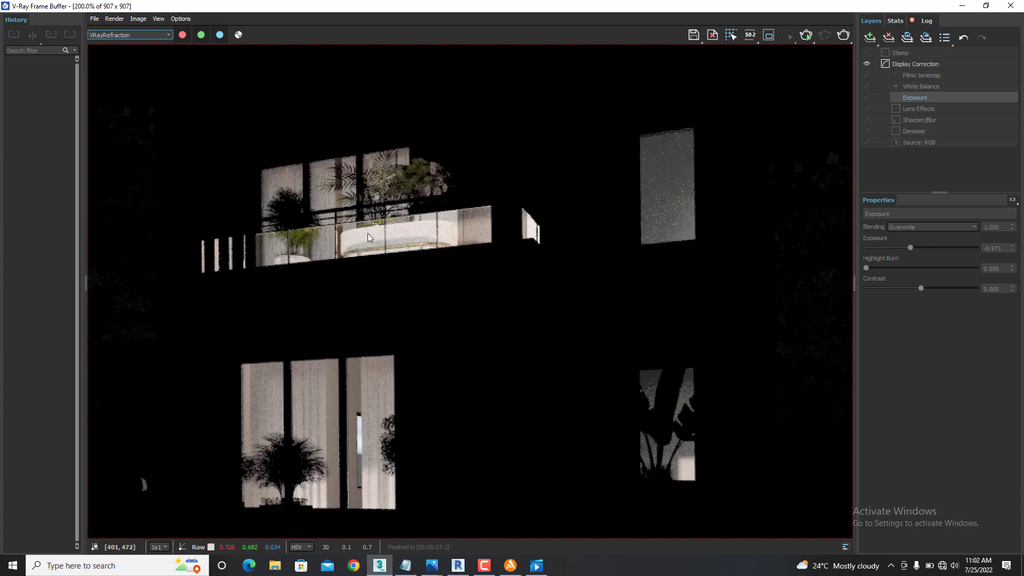
pyautogui.scroll(1, 356, 435)
pyautogui.scroll(-2, 620, 391)
pyautogui.scroll(2, 620, 392)
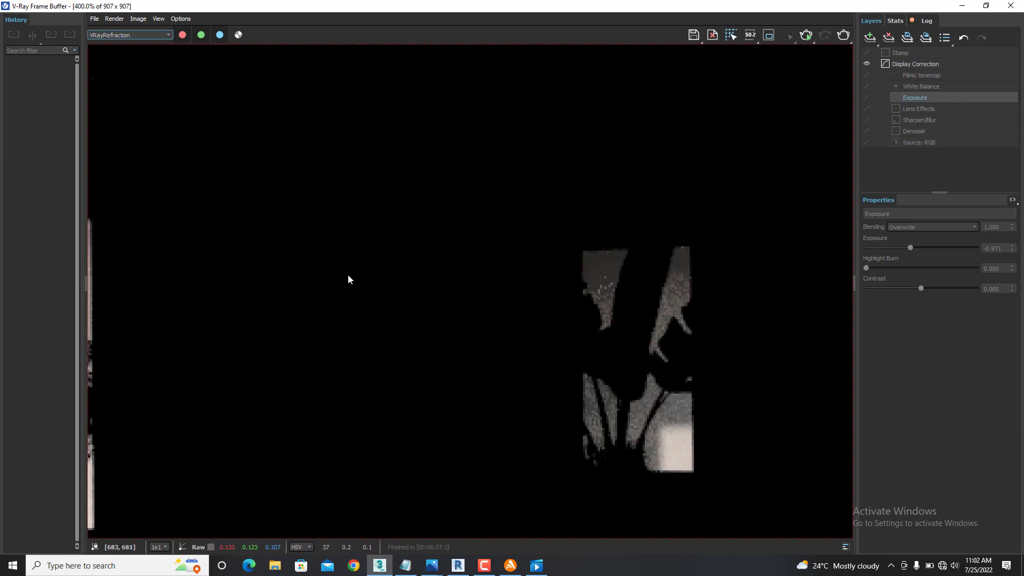
# - Display the VRayShadows channel and examine the shadows on the whole house and its upper floor
pyautogui.click(149, 33)
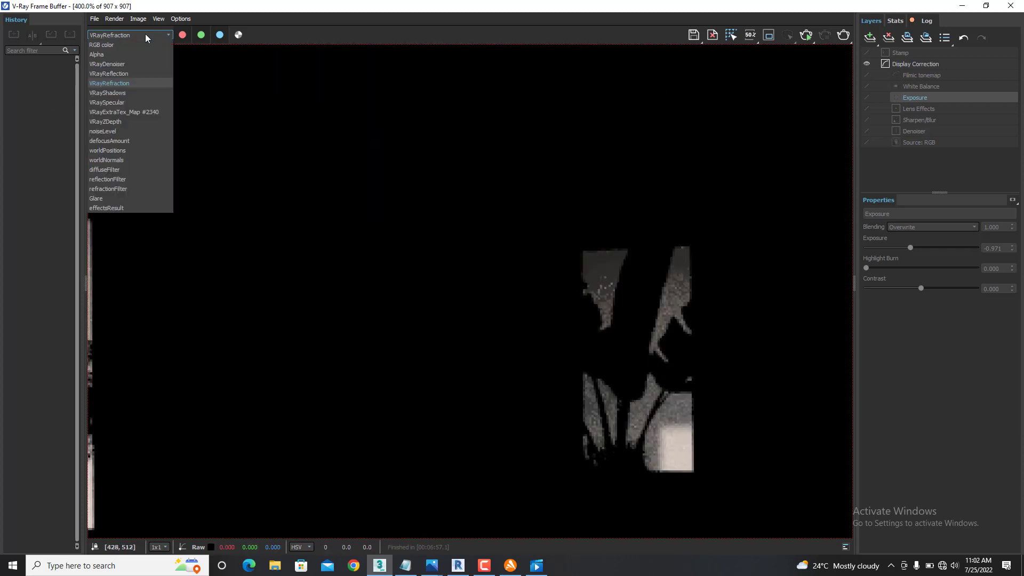
pyautogui.click(121, 93)
pyautogui.scroll(-3, 414, 257)
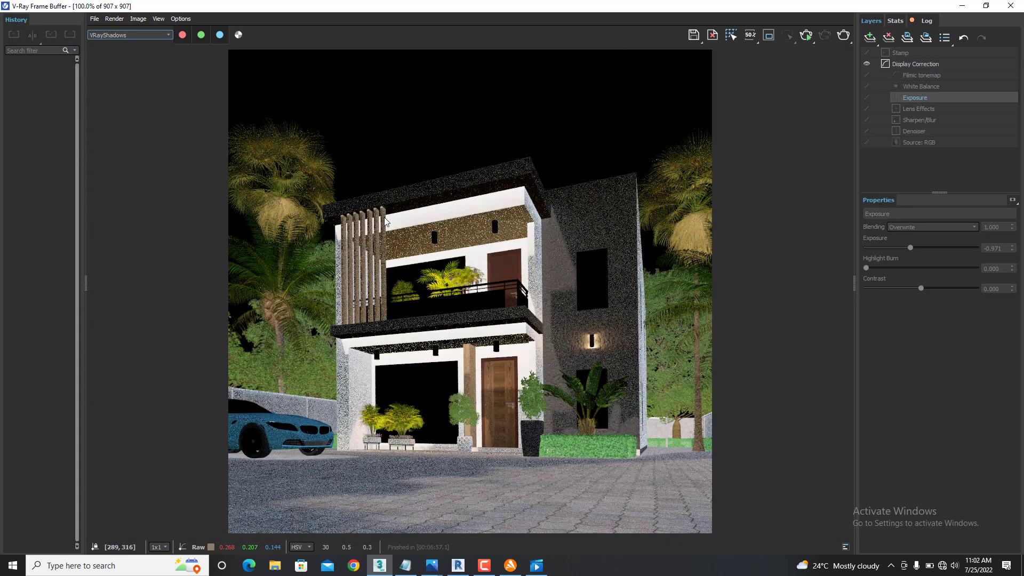
pyautogui.scroll(2, 514, 244)
# - Switch to the VRaySpecular channel and inspect the highlights on the car, doors, window frames and balcony plants
pyautogui.click(155, 34)
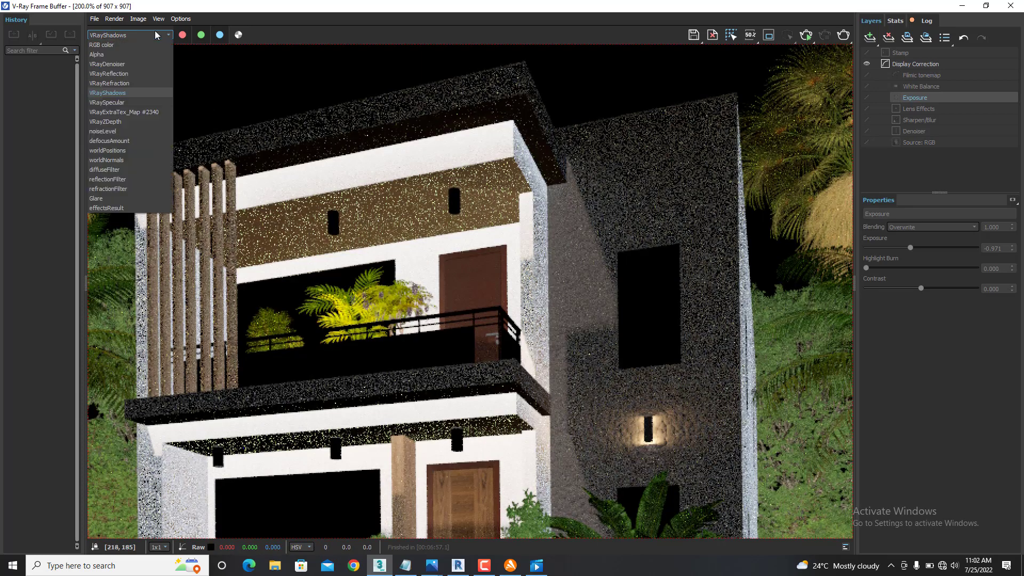
pyautogui.click(119, 105)
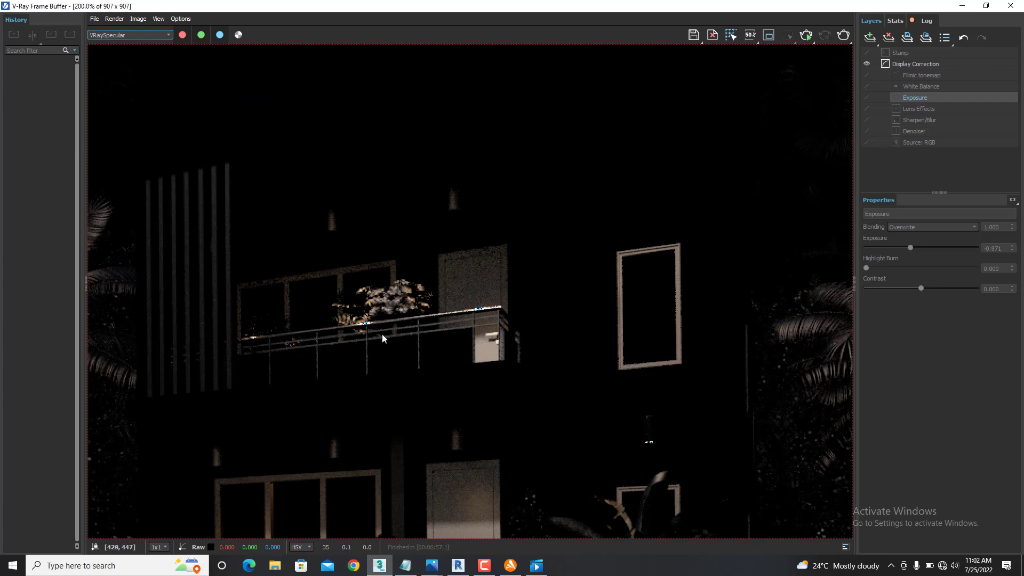
pyautogui.scroll(2, 382, 334)
pyautogui.scroll(-4, 411, 257)
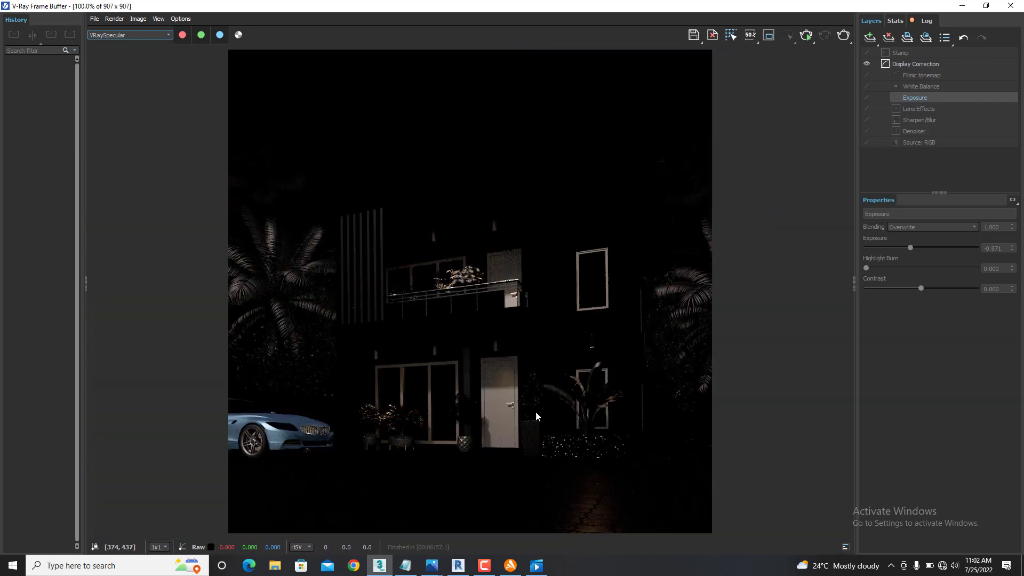
pyautogui.scroll(2, 535, 411)
pyautogui.scroll(-2, 422, 449)
pyautogui.scroll(2, 200, 431)
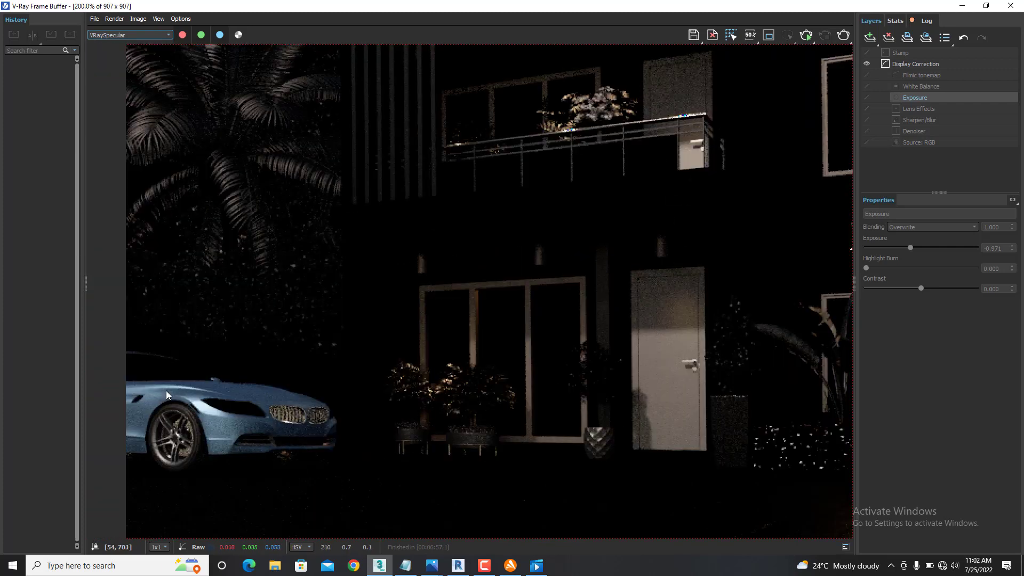
pyautogui.scroll(-2, 328, 437)
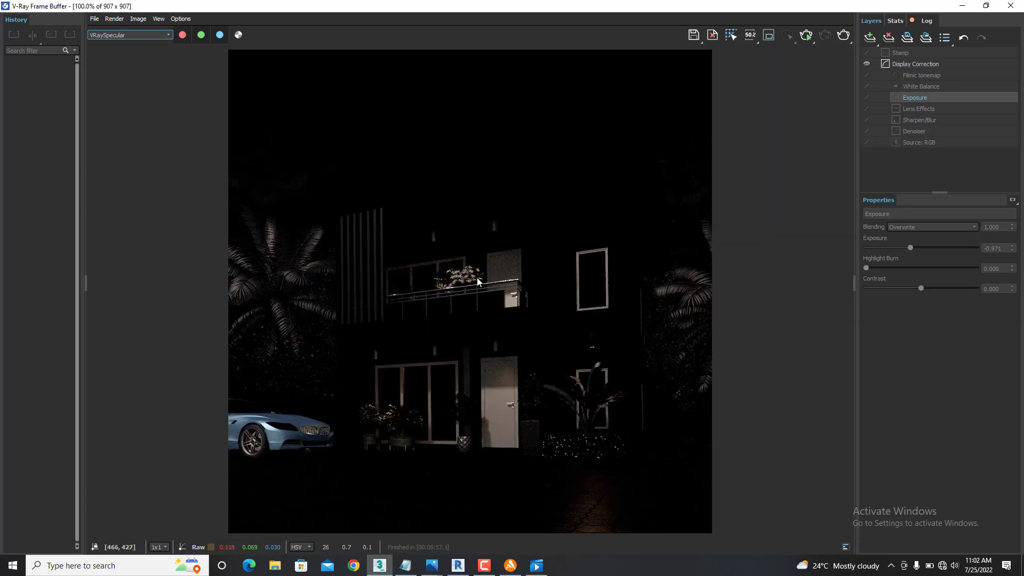
pyautogui.scroll(3, 477, 278)
pyautogui.scroll(-2, 474, 266)
# - Show the VRayExtraTex channel with the VRayDirt map and review its edge shading across the image
pyautogui.click(168, 35)
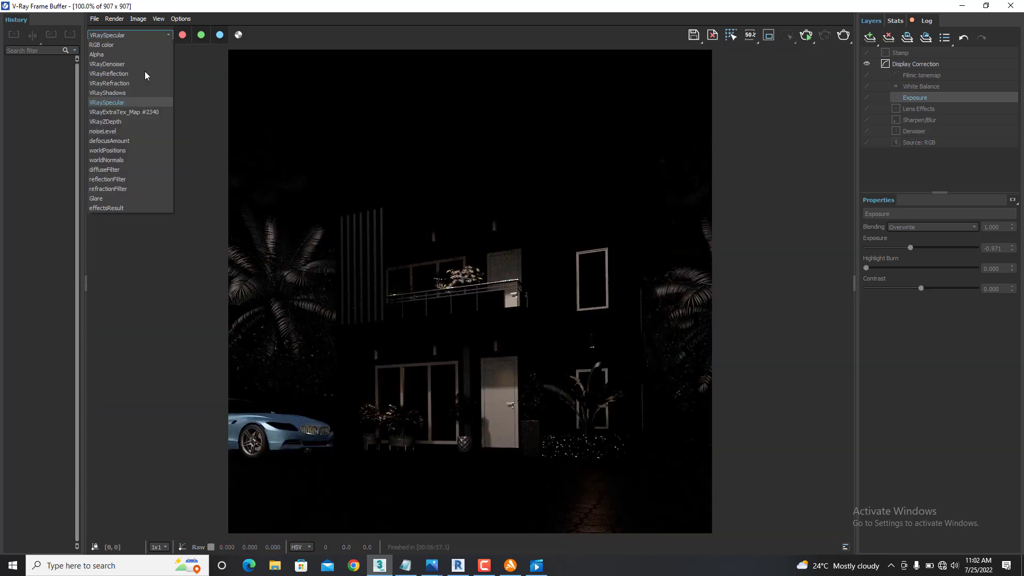
pyautogui.click(112, 111)
pyautogui.scroll(1, 360, 314)
pyautogui.scroll(-1, 394, 315)
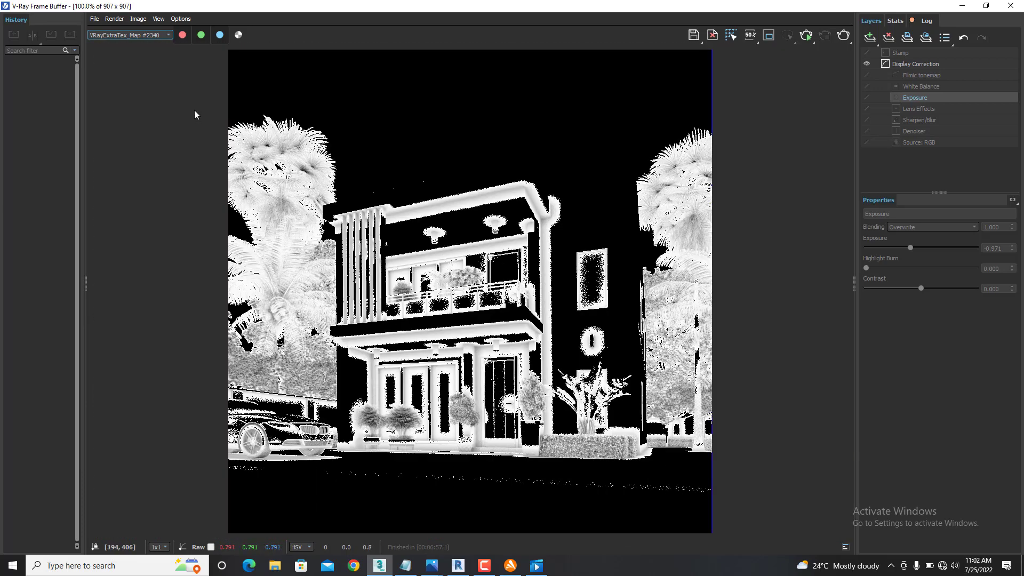
# - Show the VRayZDepth channel and examine the depth shading of the car, plants and background
pyautogui.click(167, 35)
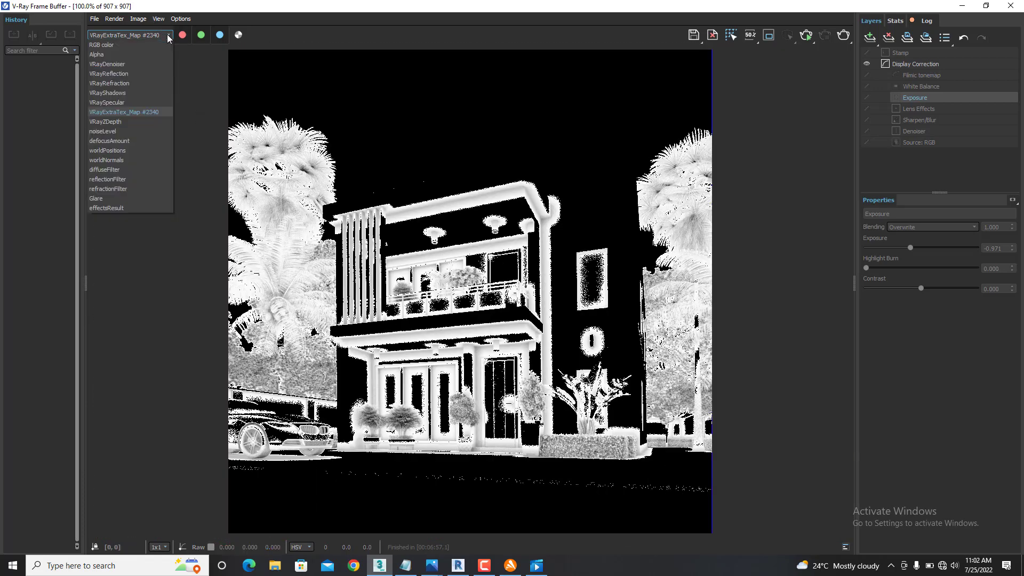
pyautogui.click(107, 121)
pyautogui.scroll(1, 368, 395)
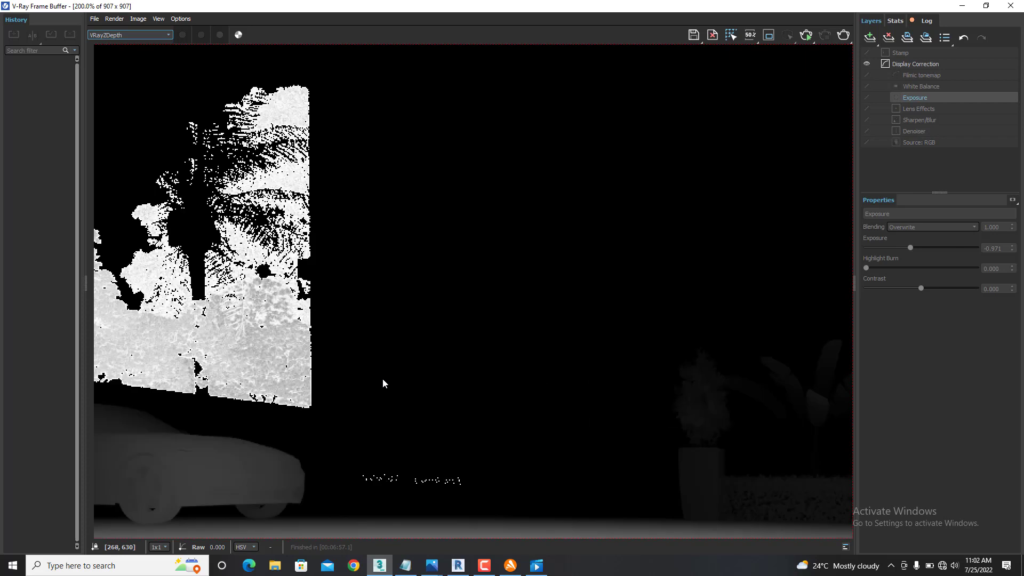
pyautogui.scroll(-1, 382, 378)
# - Display the noiseLevel channel, followed by the effectsResult channel, to review each across the whole render
pyautogui.click(166, 35)
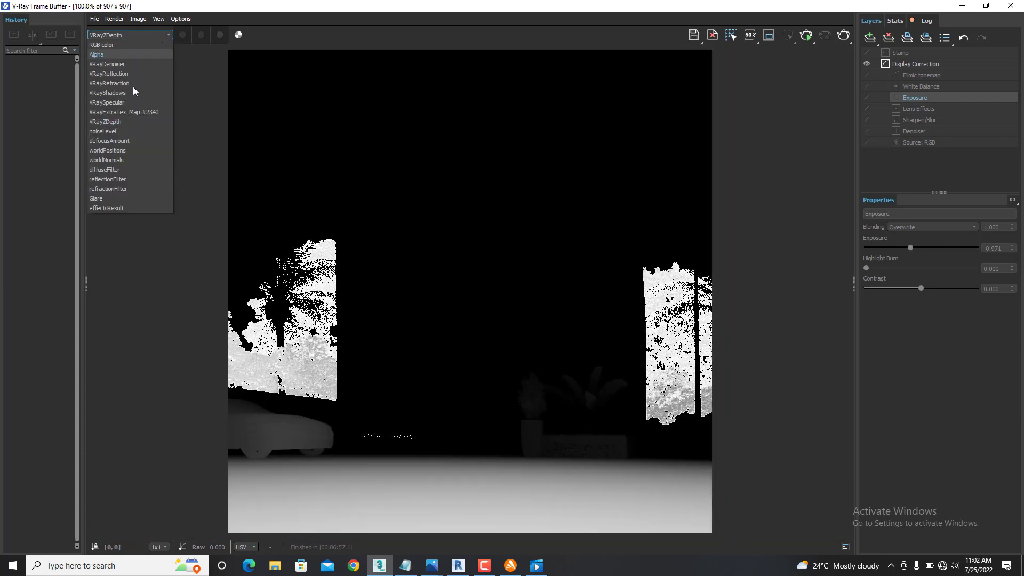
pyautogui.click(113, 135)
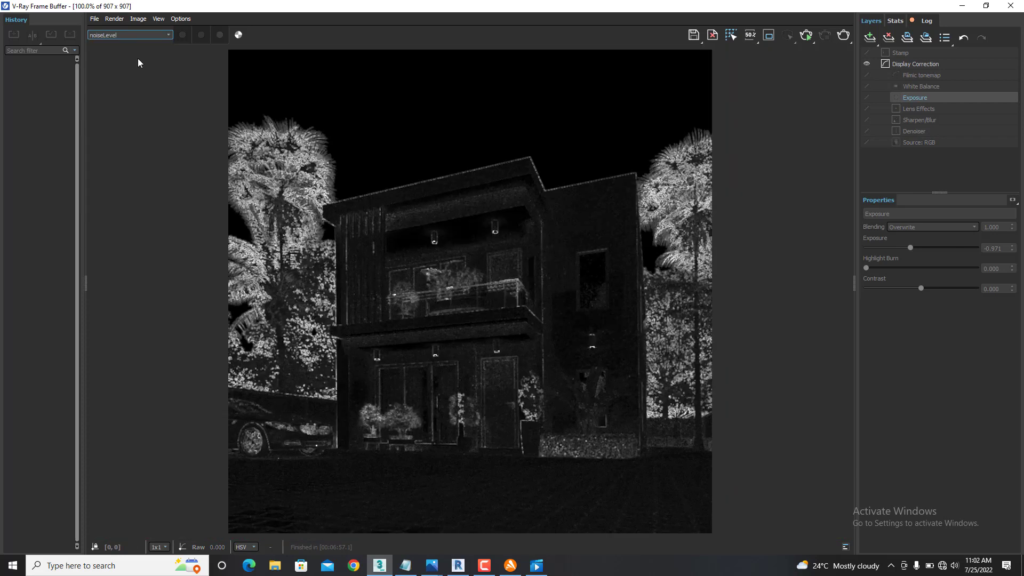
pyautogui.click(152, 34)
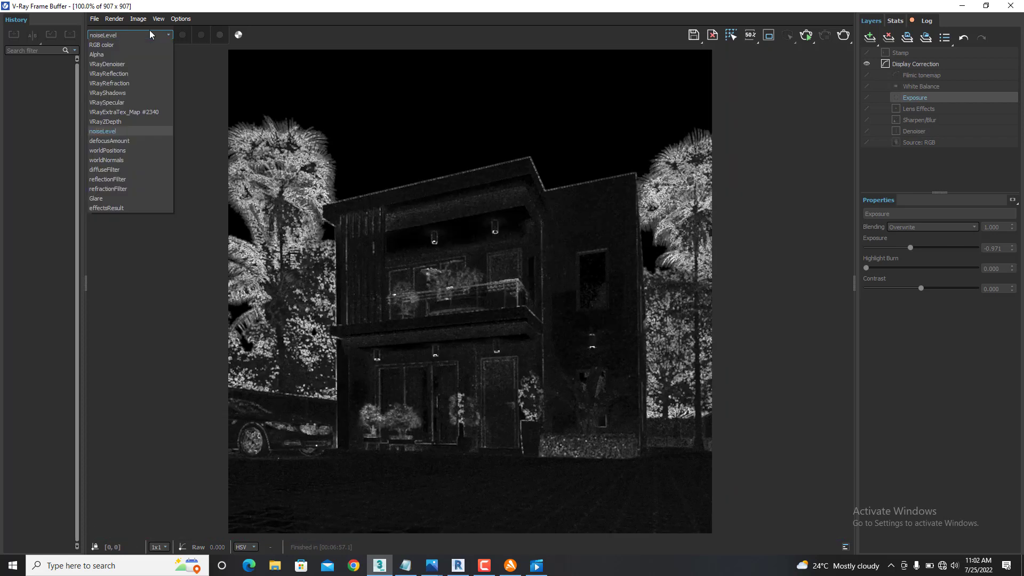
pyautogui.click(121, 208)
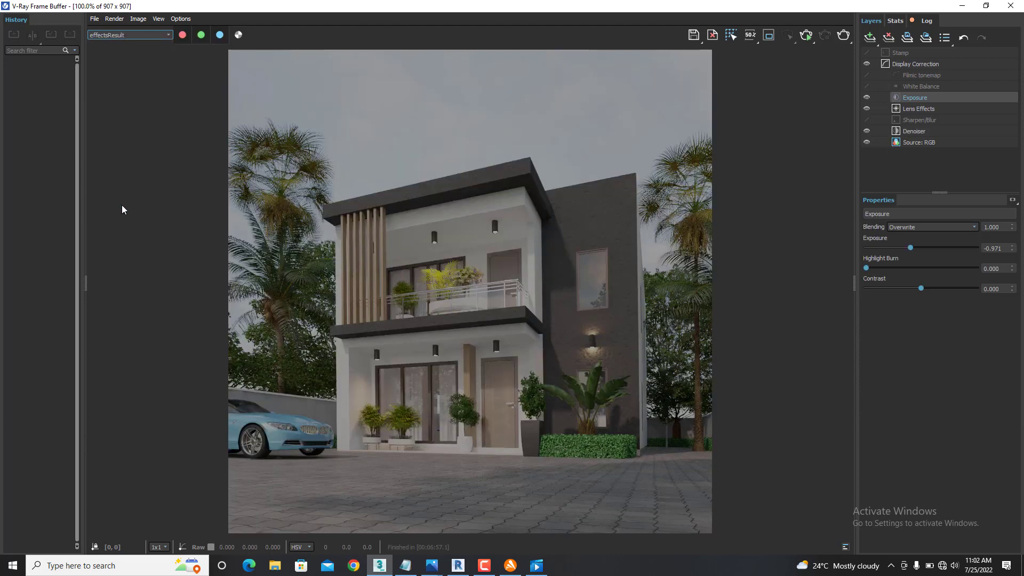
# - Return to the RGB color channel and inspect the house's balcony and facade at different magnifications
pyautogui.click(156, 35)
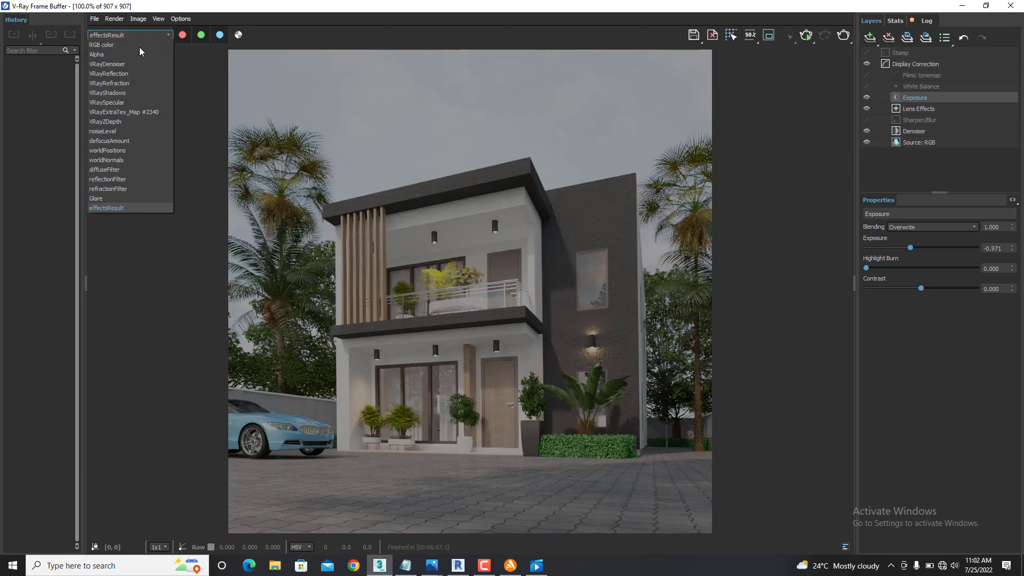
pyautogui.click(117, 45)
pyautogui.scroll(2, 440, 310)
pyautogui.scroll(-4, 442, 312)
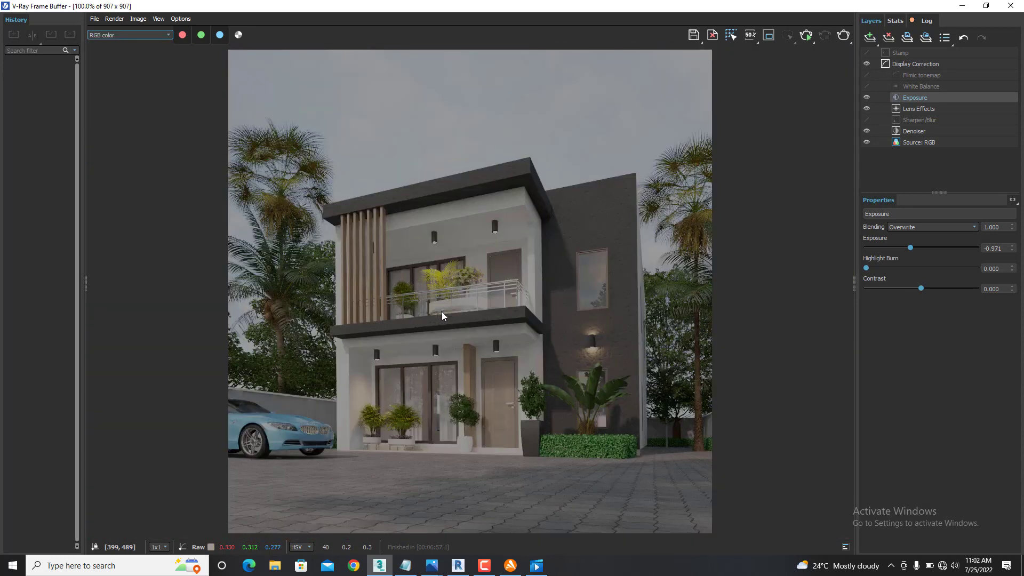
pyautogui.scroll(1, 513, 331)
pyautogui.scroll(1, 514, 333)
pyautogui.scroll(-1, 466, 333)
pyautogui.scroll(1, 453, 352)
pyautogui.scroll(-1, 440, 361)
pyautogui.scroll(1, 453, 347)
pyautogui.click(1011, 6)
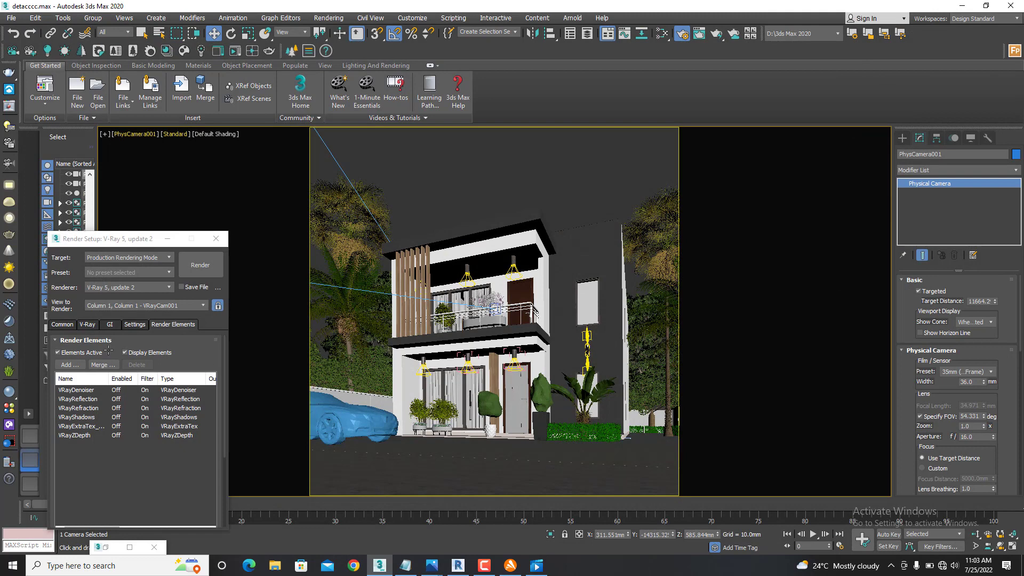
pyautogui.click(200, 265)
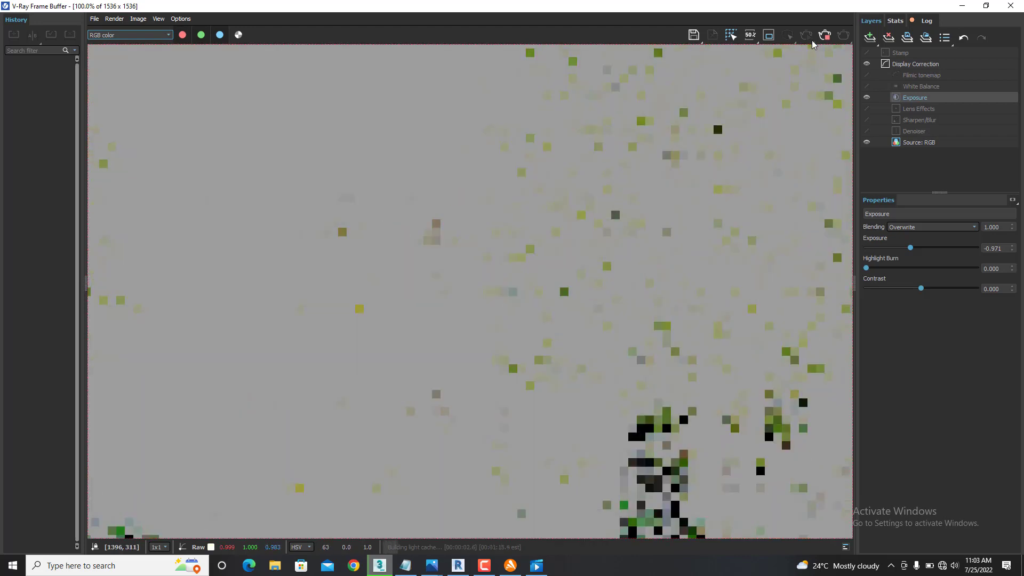
pyautogui.click(827, 37)
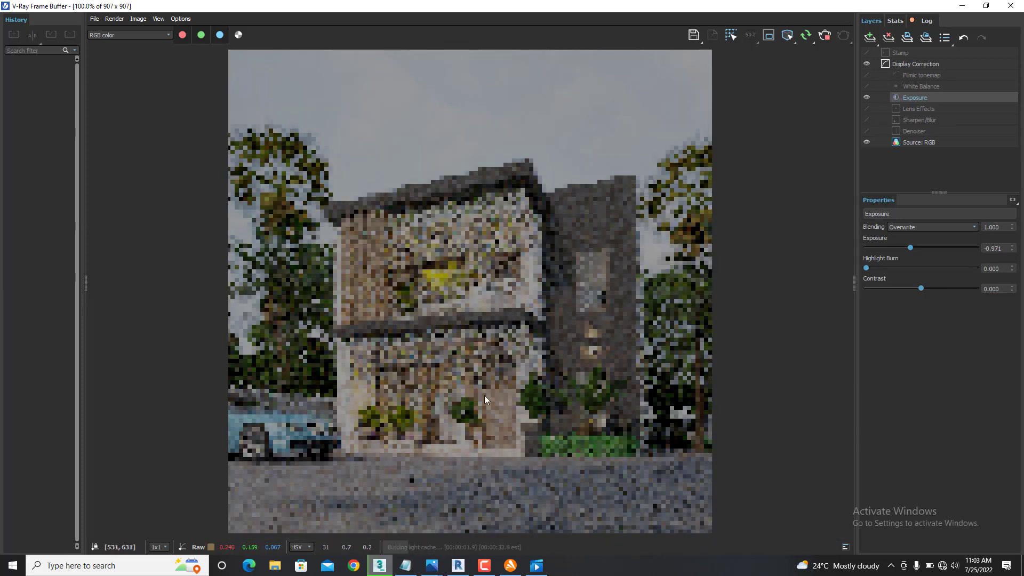
# - Examine the light cache pass of the new render across the facade, entrance, plants and car
pyautogui.scroll(1, 474, 438)
pyautogui.scroll(-1, 474, 439)
pyautogui.scroll(1, 539, 384)
pyautogui.scroll(-2, 501, 431)
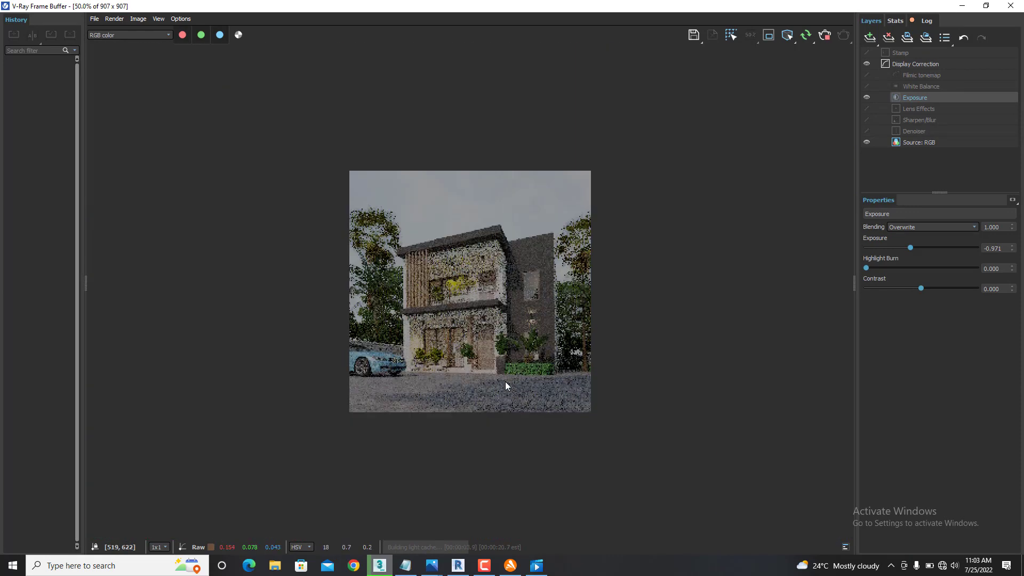
pyautogui.scroll(1, 491, 405)
pyautogui.scroll(1, 469, 333)
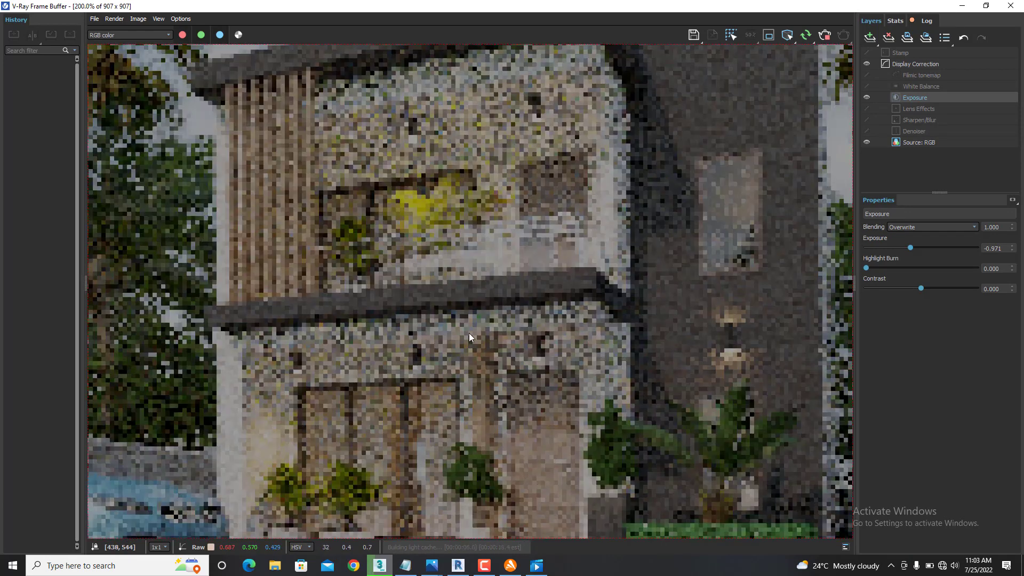
pyautogui.scroll(-1, 442, 377)
pyautogui.scroll(1, 533, 447)
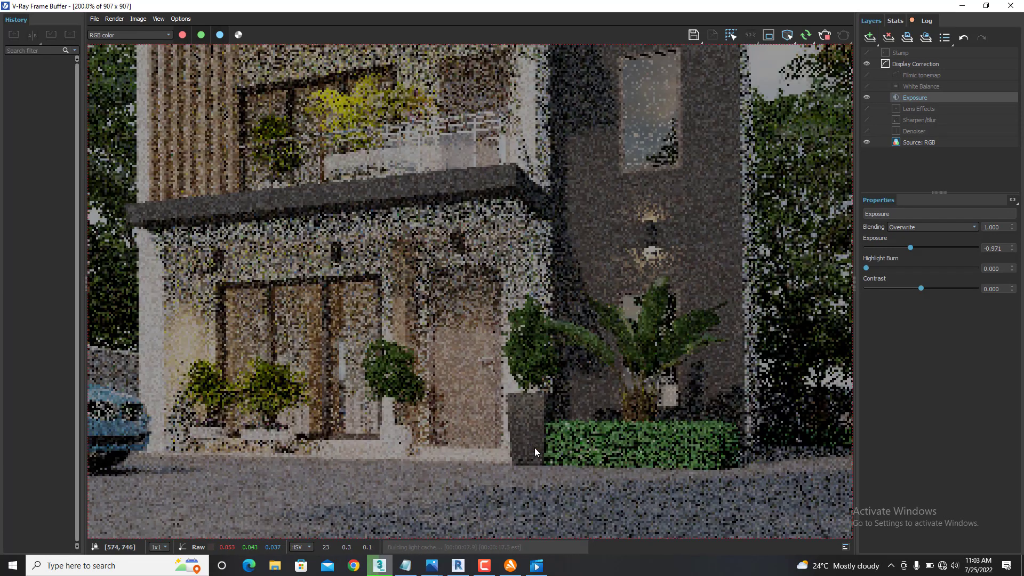
pyautogui.scroll(-1, 534, 446)
pyautogui.scroll(1, 465, 445)
pyautogui.scroll(-1, 492, 418)
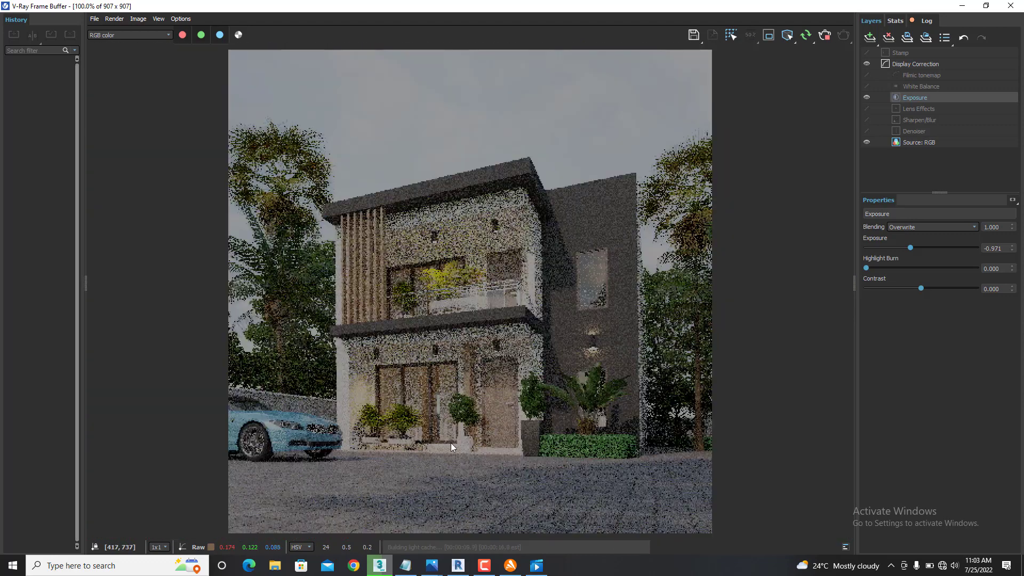
pyautogui.scroll(1, 450, 443)
pyautogui.scroll(-1, 462, 435)
pyautogui.scroll(1, 462, 435)
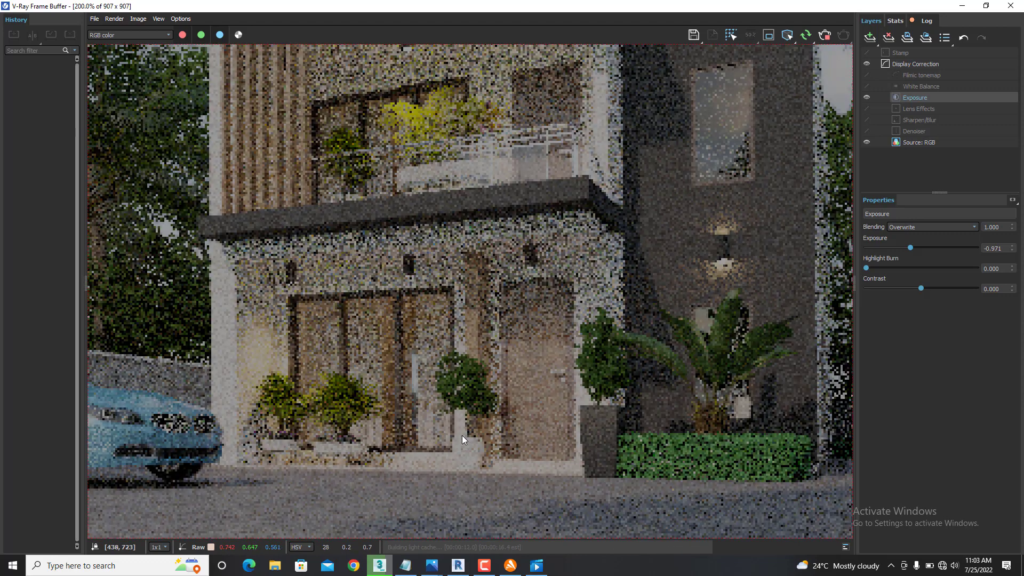
pyautogui.scroll(-1, 462, 435)
pyautogui.scroll(1, 461, 424)
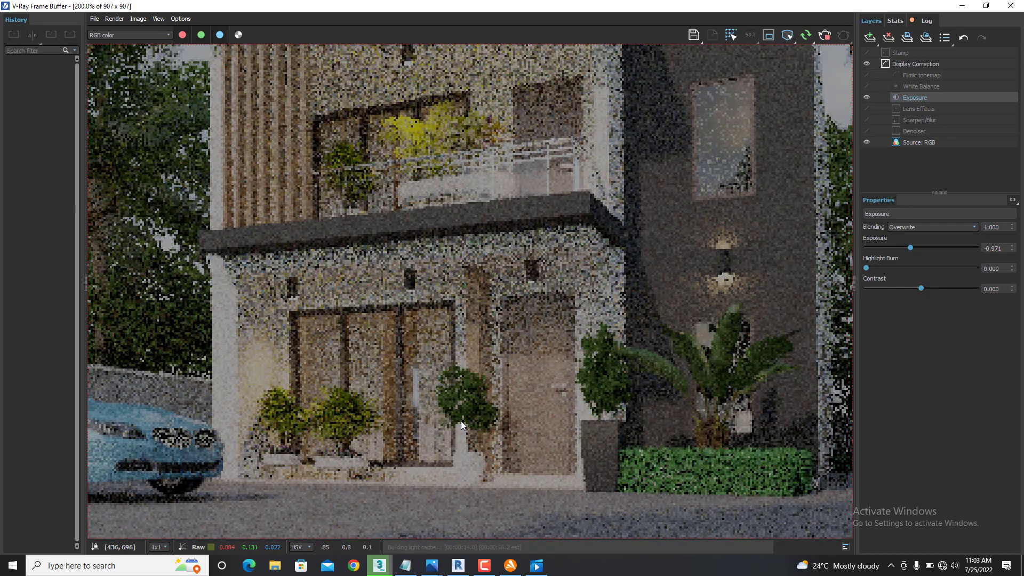
pyautogui.scroll(-1, 461, 421)
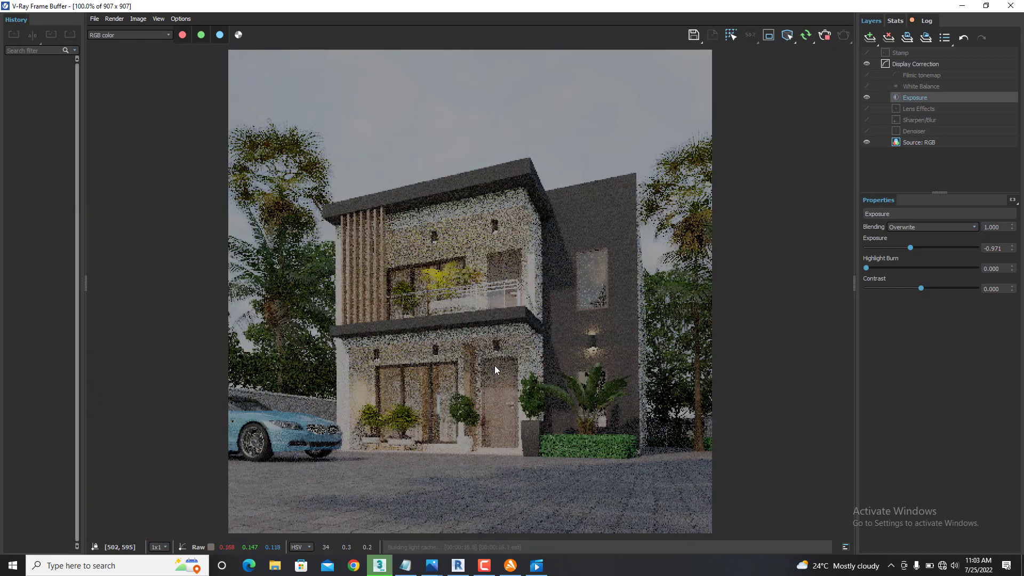
pyautogui.scroll(1, 499, 411)
pyautogui.scroll(-1, 499, 410)
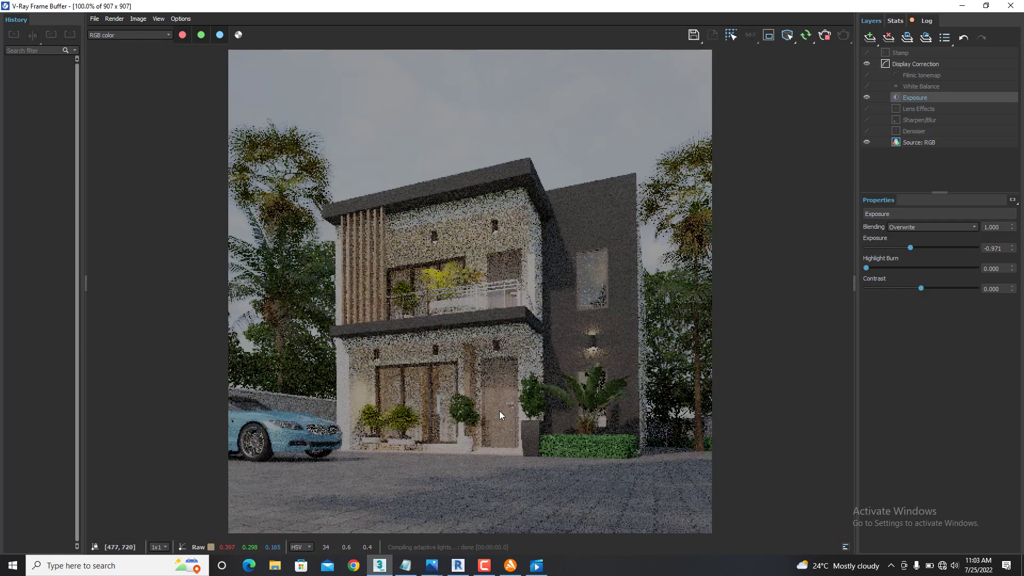
pyautogui.scroll(1, 480, 416)
pyautogui.scroll(-1, 472, 397)
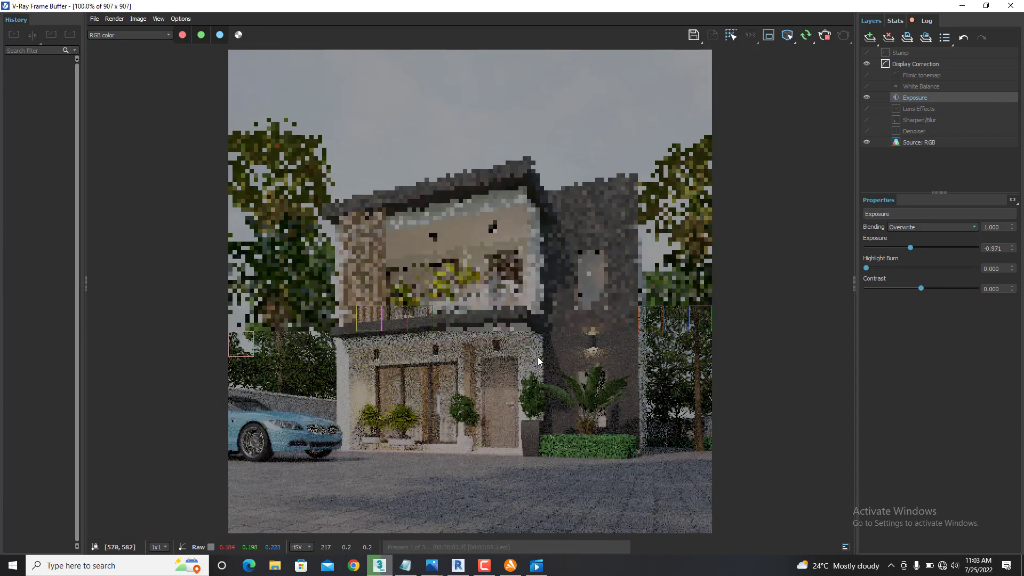
# - Inspect the render prepasses as they refine the ground-floor windows, entrance door, side wall and hedge
pyautogui.scroll(1, 507, 421)
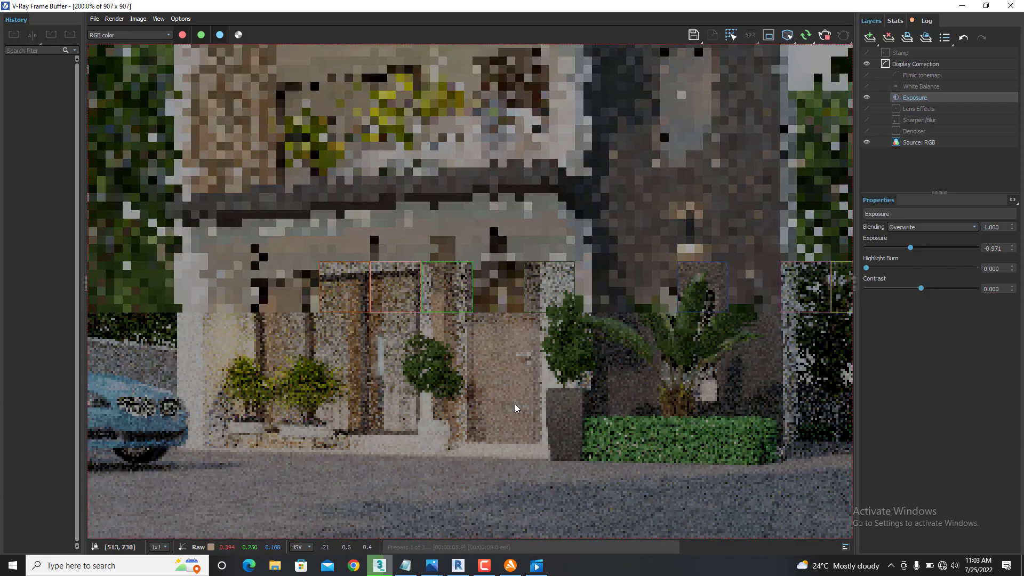
pyautogui.scroll(-1, 516, 406)
pyautogui.scroll(1, 521, 422)
pyautogui.scroll(-1, 524, 431)
pyautogui.scroll(1, 524, 431)
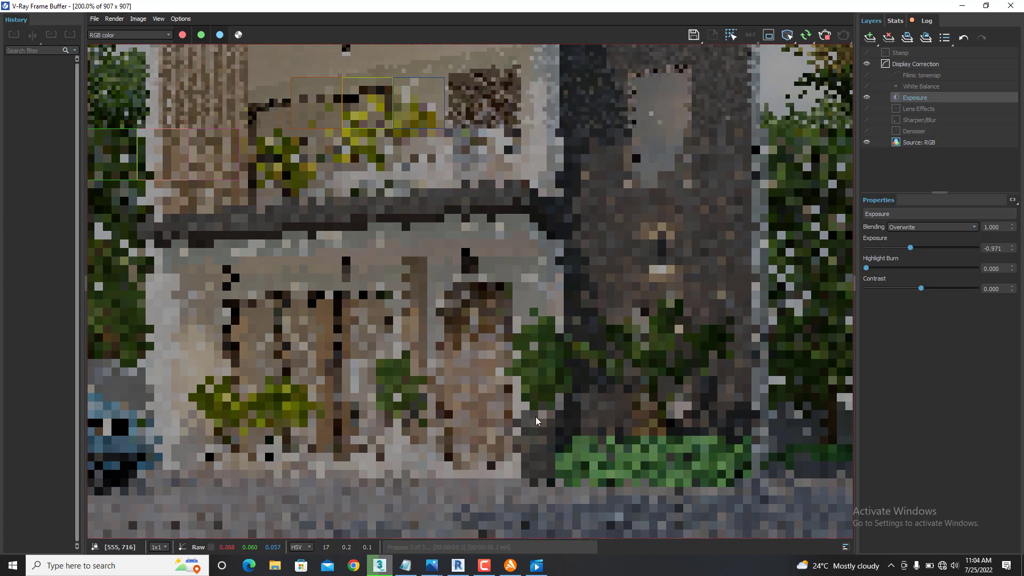
pyautogui.scroll(-1, 519, 357)
pyautogui.scroll(-1, 480, 363)
pyautogui.scroll(1, 483, 416)
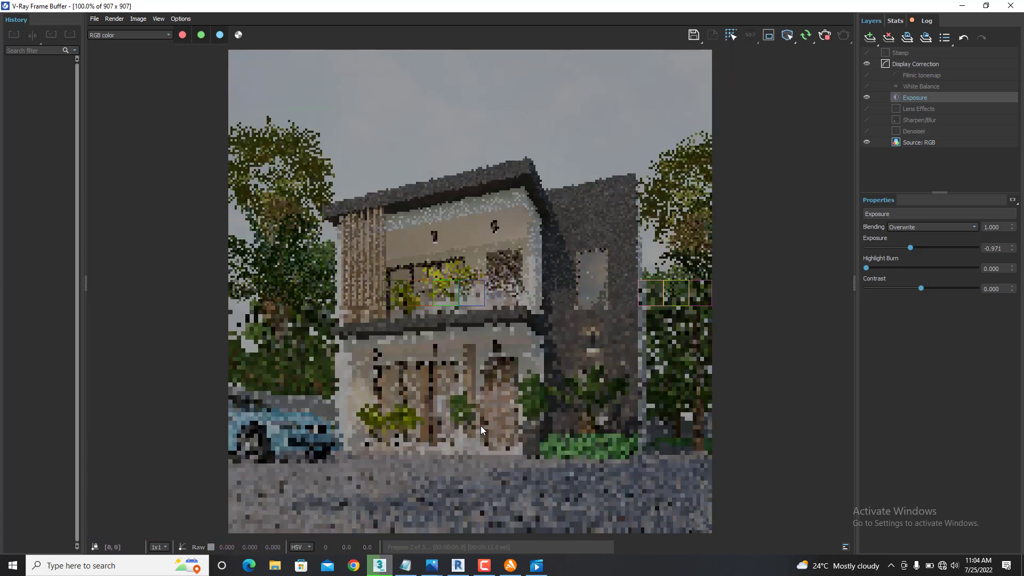
pyautogui.scroll(1, 538, 333)
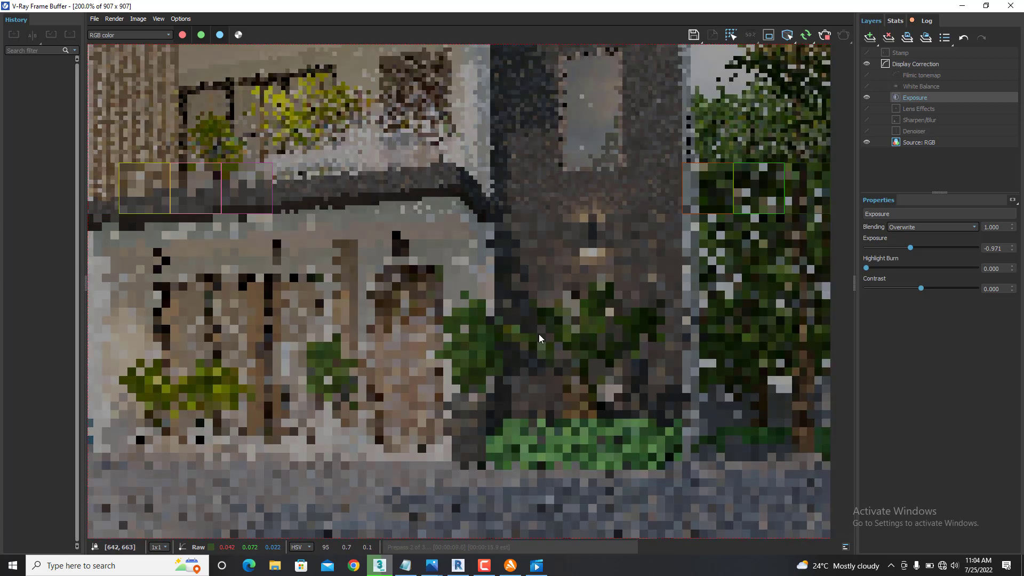
pyautogui.scroll(-1, 533, 337)
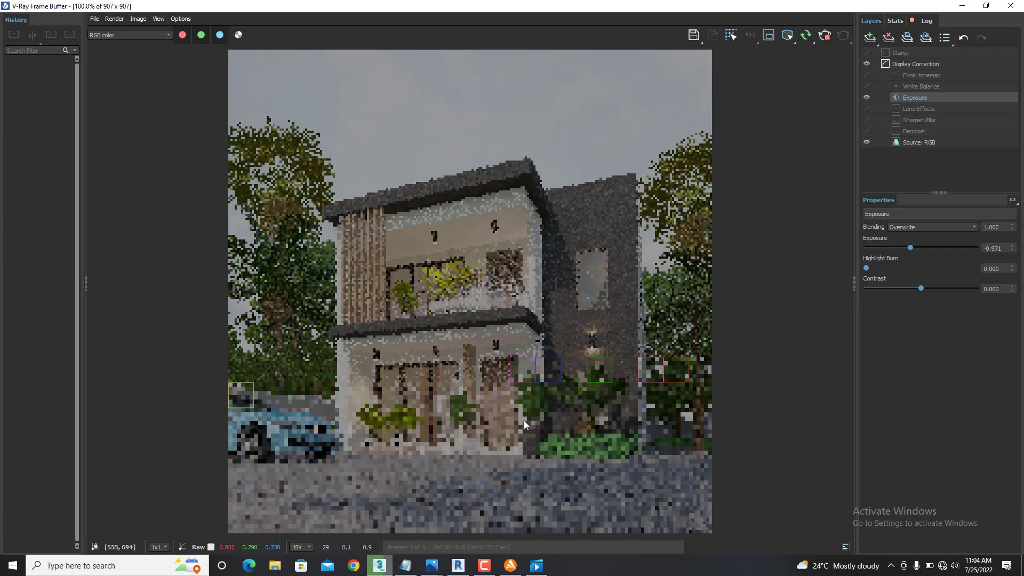
pyautogui.click(482, 565)
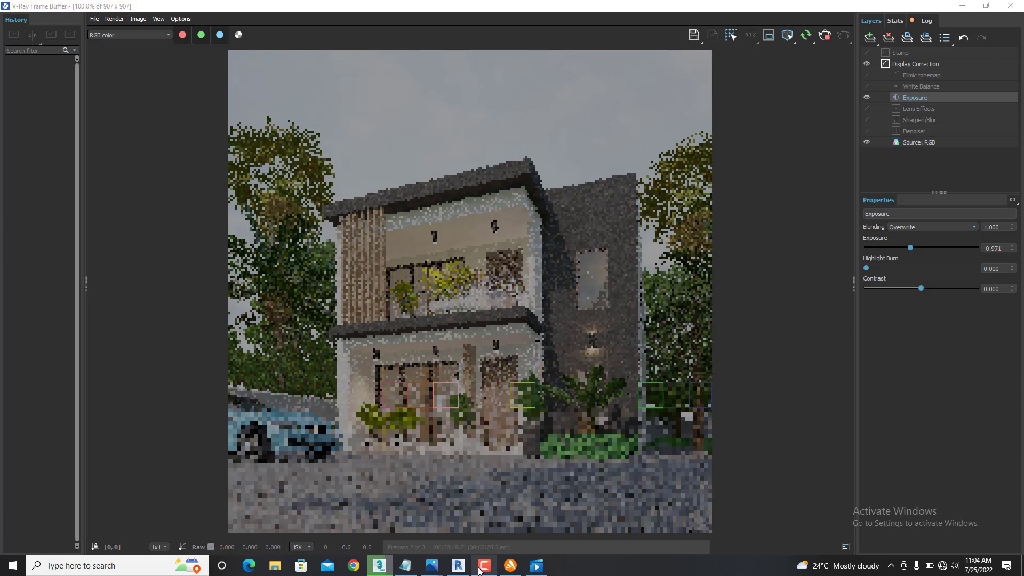